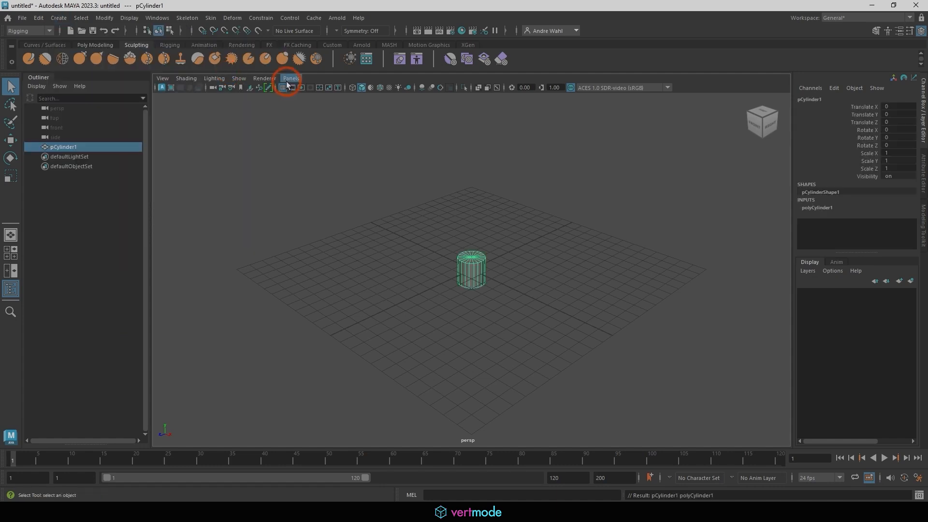
# Set the cylinder's Subdivisions Height to 6 and increase its height to form a tall column
pyautogui.keyDown('alt'); pyautogui.moveTo(512, 203); pyautogui.dragTo(466, 149); pyautogui.keyUp('alt')
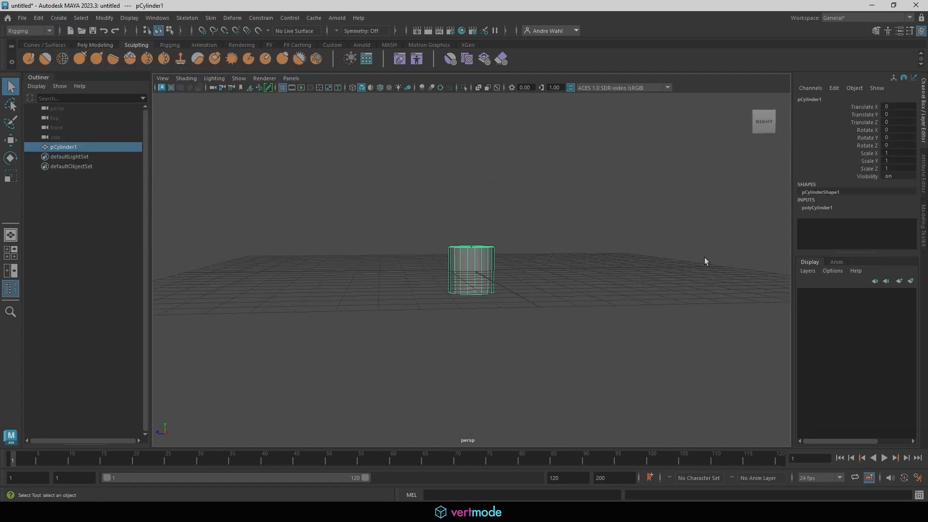
pyautogui.press('t')
pyautogui.keyDown('alt'); pyautogui.moveTo(431, 242); pyautogui.dragTo(491, 209); pyautogui.keyUp('alt')
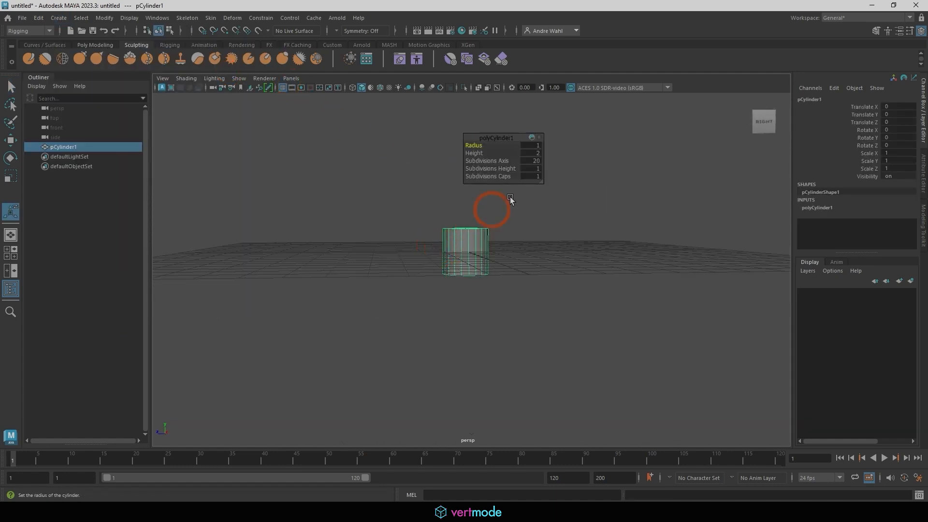
pyautogui.moveTo(533, 170); pyautogui.dragTo(537, 175)
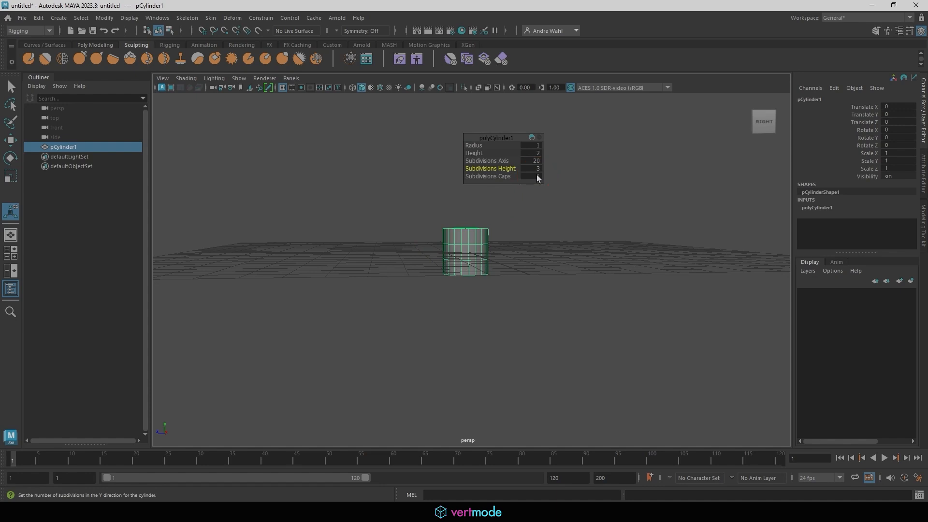
pyautogui.click(534, 169)
pyautogui.write('6')
pyautogui.press('Return')
pyautogui.moveTo(480, 153); pyautogui.dragTo(503, 162)
# Snap the cylinder's pivot to its bottom end and raise the cylinder to Translate Y 4.6 so its base sits on the grid
pyautogui.press('w')
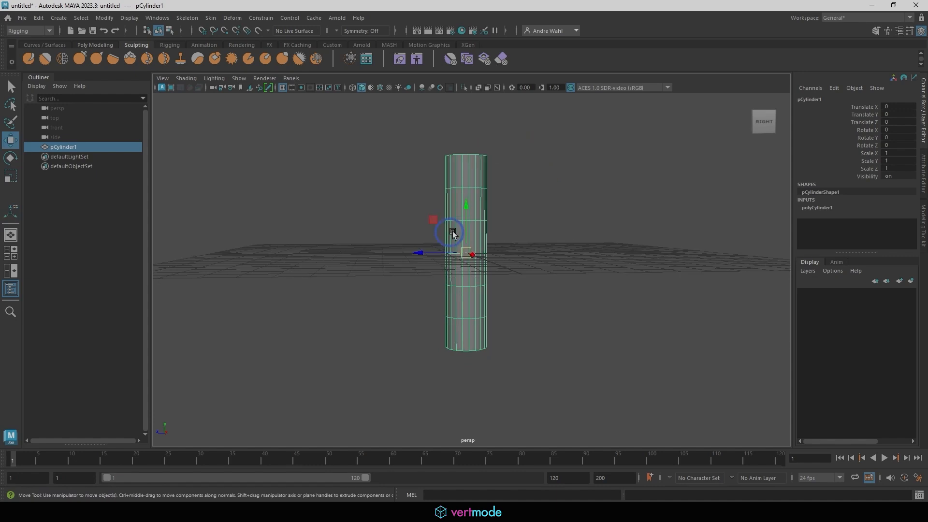
pyautogui.press('d')
pyautogui.press('v')
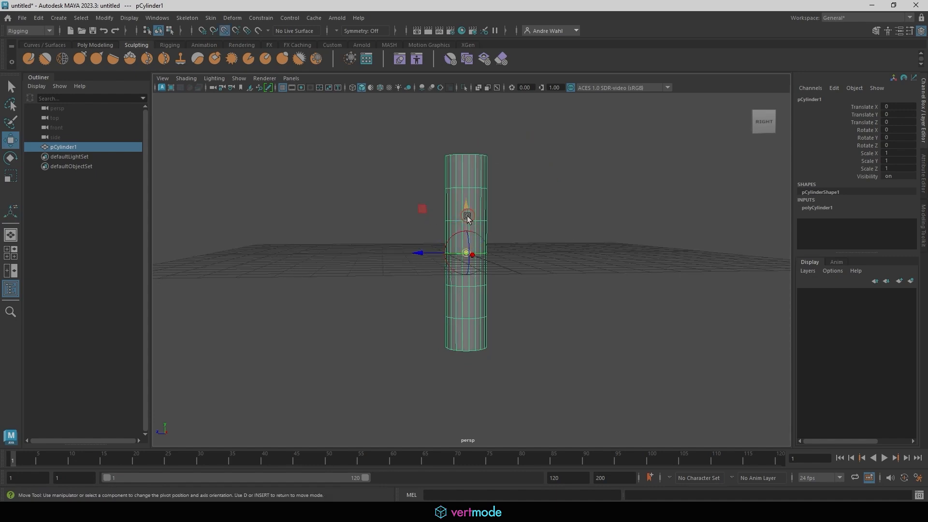
pyautogui.moveTo(467, 214); pyautogui.dragTo(455, 402)
pyautogui.moveTo(466, 347); pyautogui.dragTo(556, 273)
# In the side view, create a single joint beside the cylinder at about Translate Y 2.97 and Z 2.16
pyautogui.keyDown('alt'); pyautogui.moveTo(556, 273); pyautogui.dragTo(559, 341, button='middle'); pyautogui.keyUp('alt')
pyautogui.keyDown('alt'); pyautogui.moveTo(560, 341); pyautogui.dragTo(515, 322, button='right'); pyautogui.keyUp('alt')
pyautogui.keyDown('alt'); pyautogui.moveTo(516, 322); pyautogui.dragTo(505, 318); pyautogui.keyUp('alt')
pyautogui.press('space')
pyautogui.keyDown('alt'); pyautogui.click(525, 329); pyautogui.keyUp('alt')
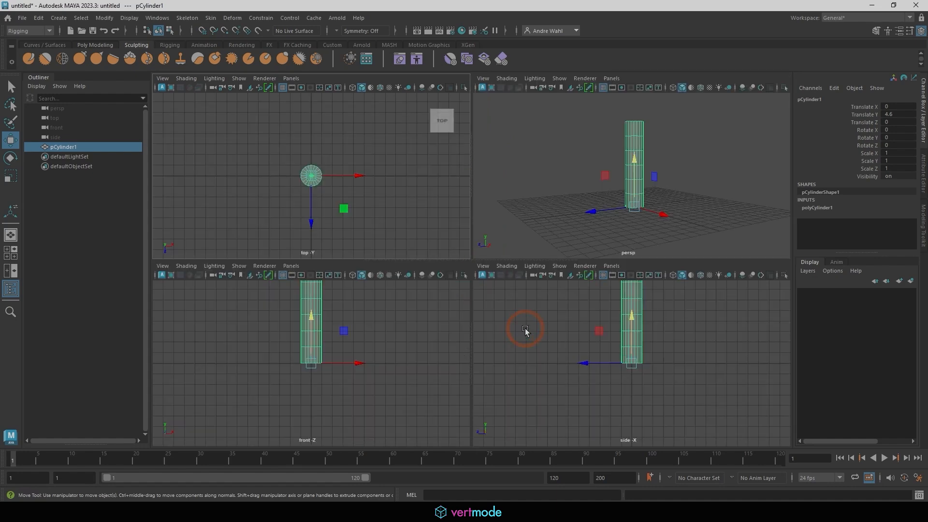
pyautogui.press('space')
pyautogui.keyDown('alt'); pyautogui.moveTo(594, 311); pyautogui.dragTo(524, 288, button='middle'); pyautogui.keyUp('alt')
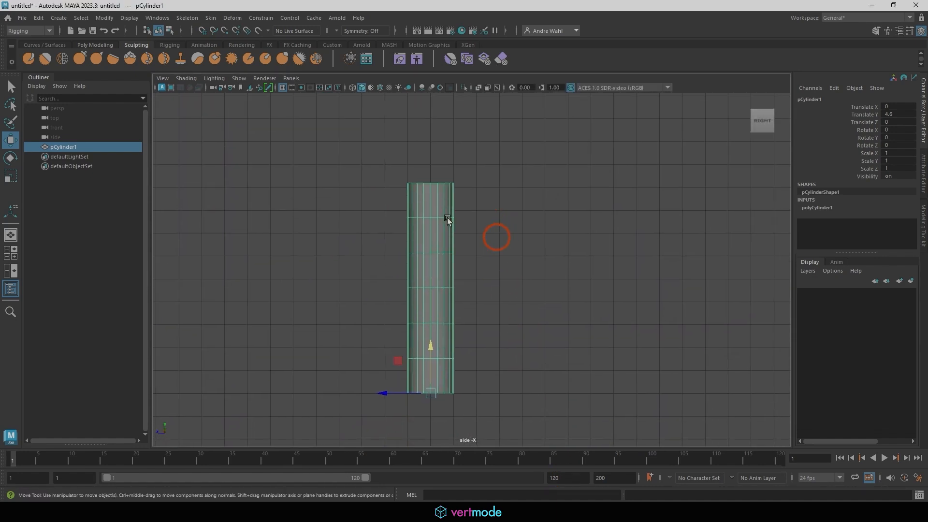
pyautogui.click(179, 18)
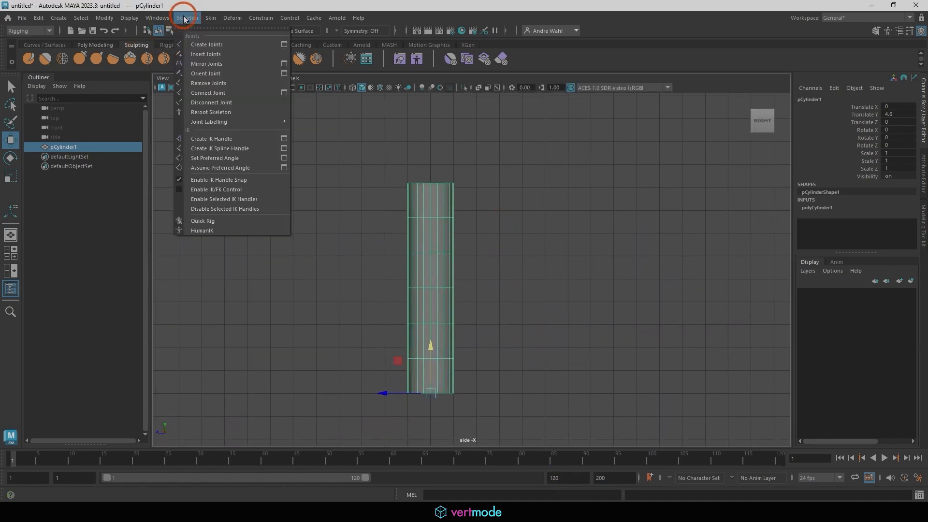
pyautogui.click(208, 44)
pyautogui.click(381, 324)
# Enable X-Ray Joints in the side view and snap the joint to the origin at the cylinder's base
pyautogui.click(186, 79)
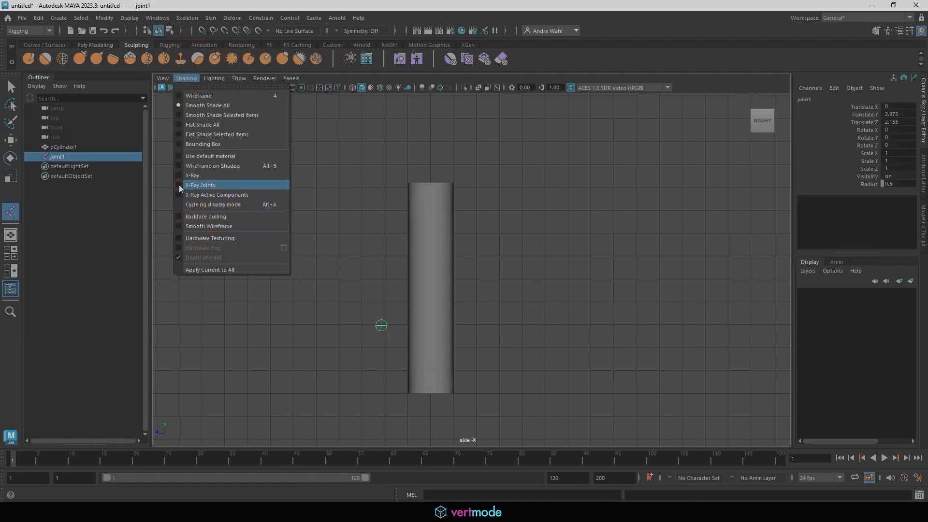
pyautogui.click(194, 185)
pyautogui.press('w')
pyautogui.keyDown('alt'); pyautogui.moveTo(364, 310); pyautogui.dragTo(341, 266, button='middle'); pyautogui.keyUp('alt')
pyautogui.press('x')
pyautogui.moveTo(324, 257); pyautogui.dragTo(372, 326)
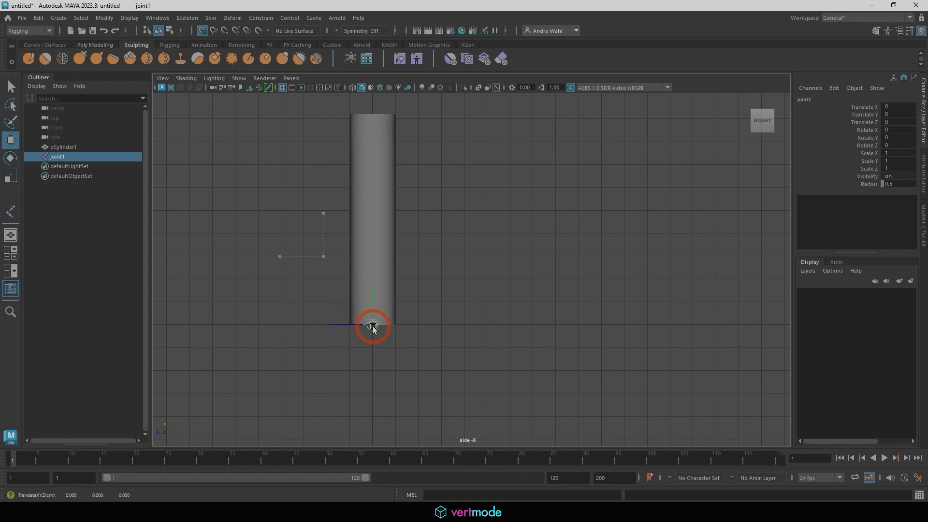
# Show wireframe on shaded and duplicate the joint, raising the copy to the second edge ring at Translate Y 3.067
pyautogui.click(380, 87)
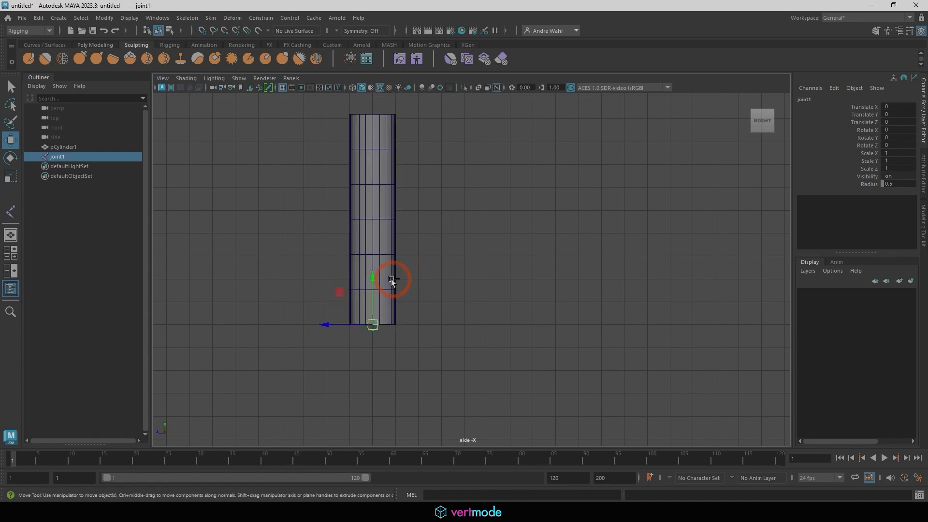
pyautogui.hotkey('ctrl', 'd')
pyautogui.moveTo(373, 279); pyautogui.dragTo(367, 249)
pyautogui.press('v')
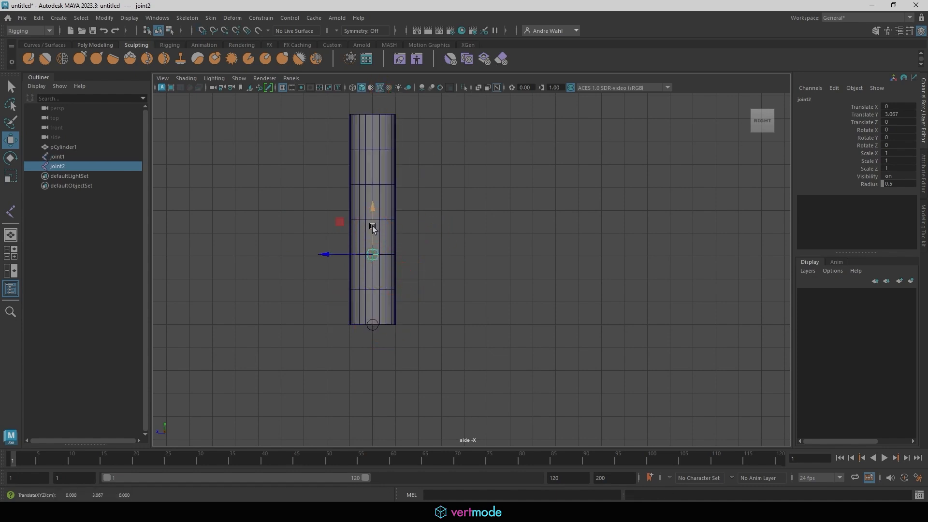
# Duplicate the joint again up to the edge ring at Translate Y 7.667, and move the middle joint to Translate Y 4.6
pyautogui.hotkey('ctrl', 'd')
pyautogui.moveTo(378, 202); pyautogui.dragTo(379, 182)
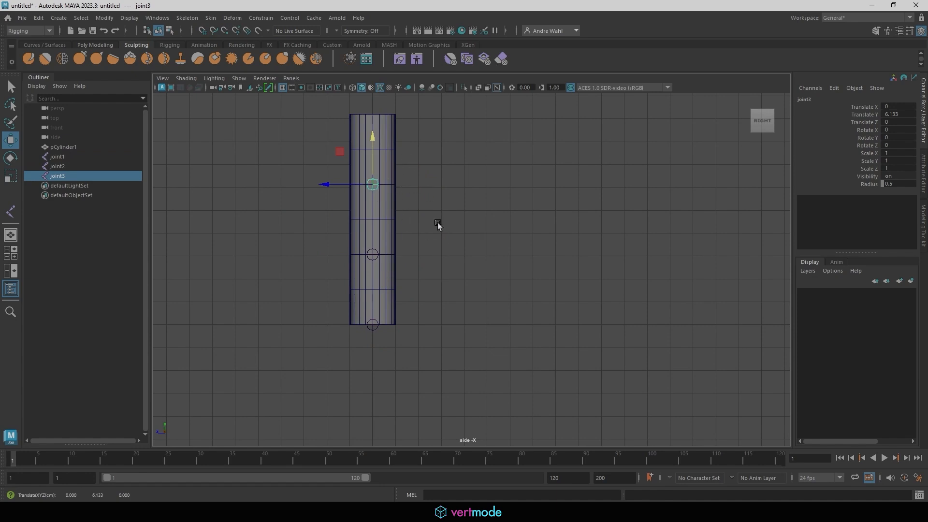
pyautogui.press('v')
pyautogui.moveTo(374, 162); pyautogui.dragTo(374, 153)
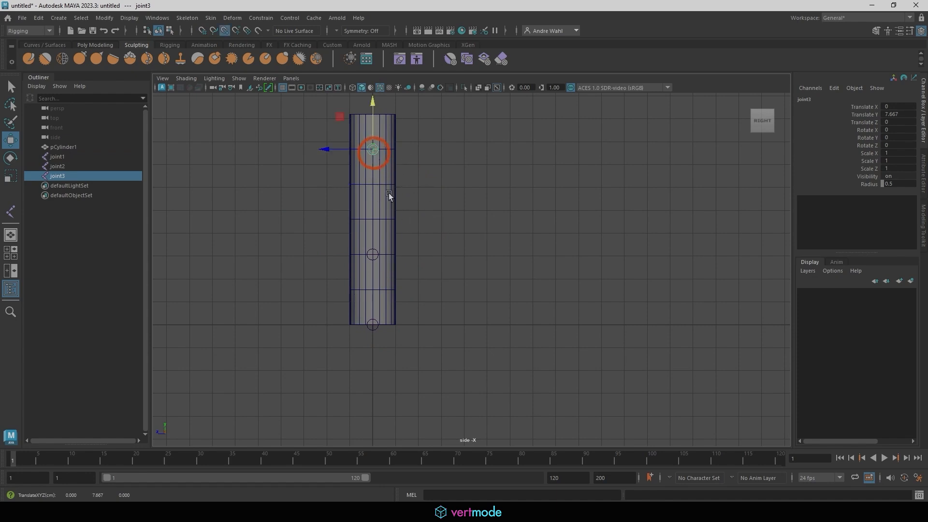
pyautogui.click(374, 257)
pyautogui.moveTo(375, 257); pyautogui.dragTo(370, 216)
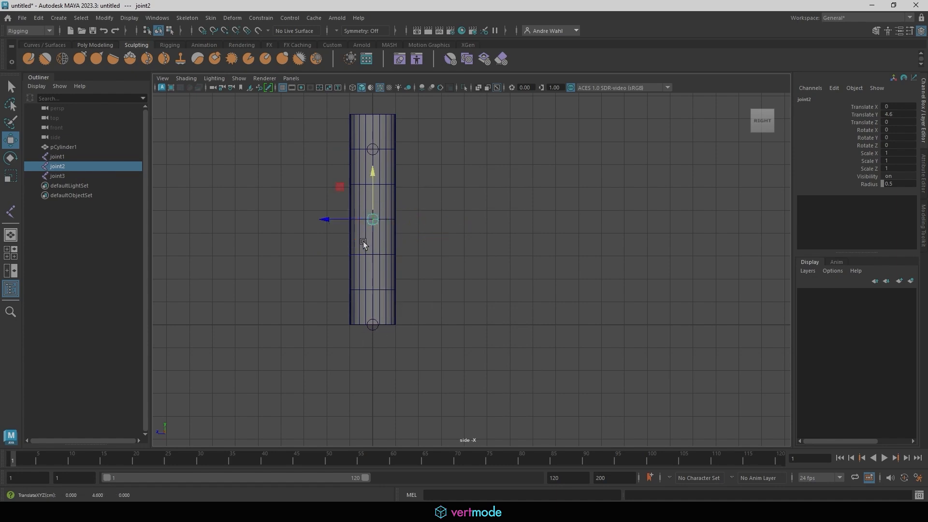
# Parent the upper joint to the middle joint, and the middle joint to the base joint
pyautogui.click(376, 145)
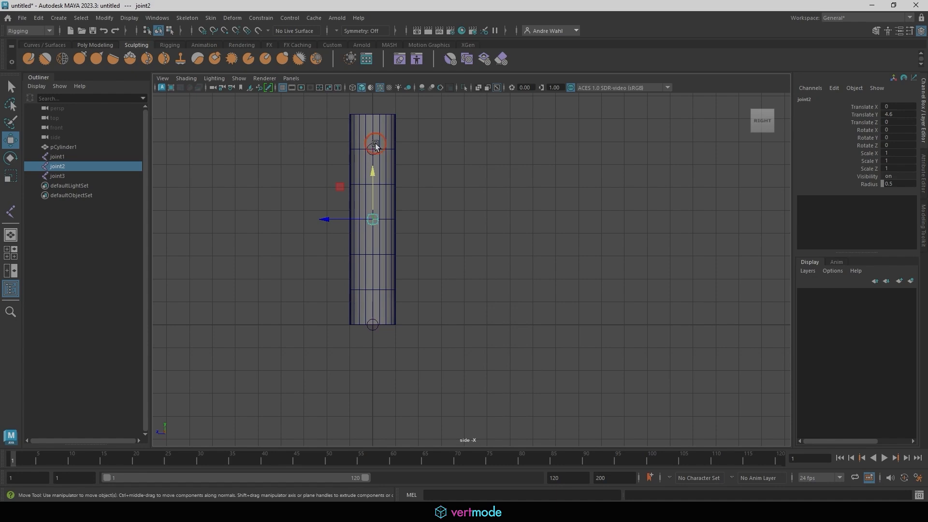
pyautogui.keyDown('shift'); pyautogui.click(376, 218); pyautogui.keyUp('shift')
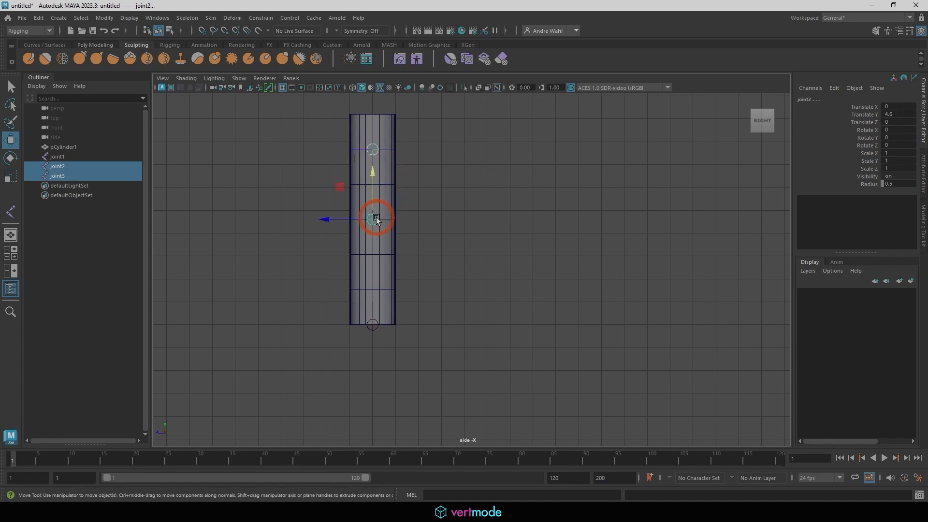
pyautogui.press('p')
pyautogui.keyDown('shift'); pyautogui.click(375, 323); pyautogui.keyUp('shift')
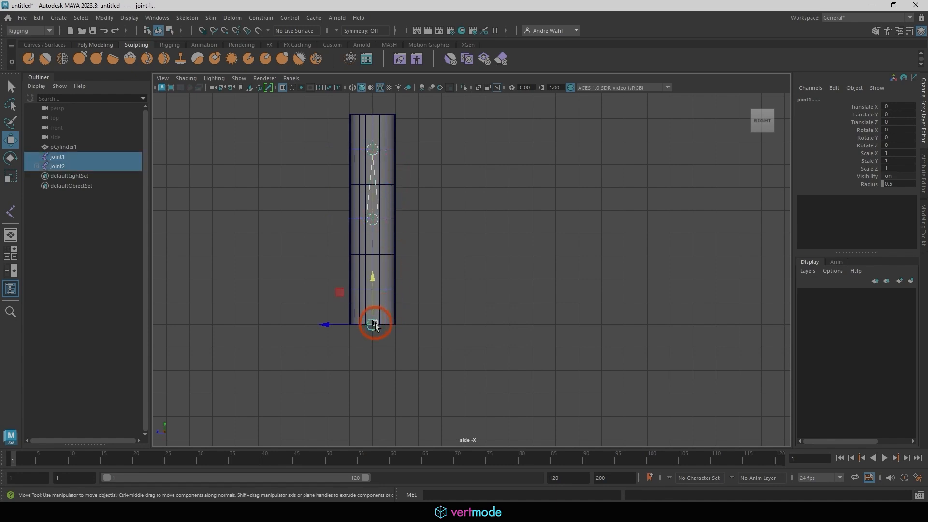
pyautogui.press('p')
# In the perspective view, duplicate the cylinder with its joint chain three times, spacing the copies along negative X, the last at about -32
pyautogui.press('space')
pyautogui.press('space')
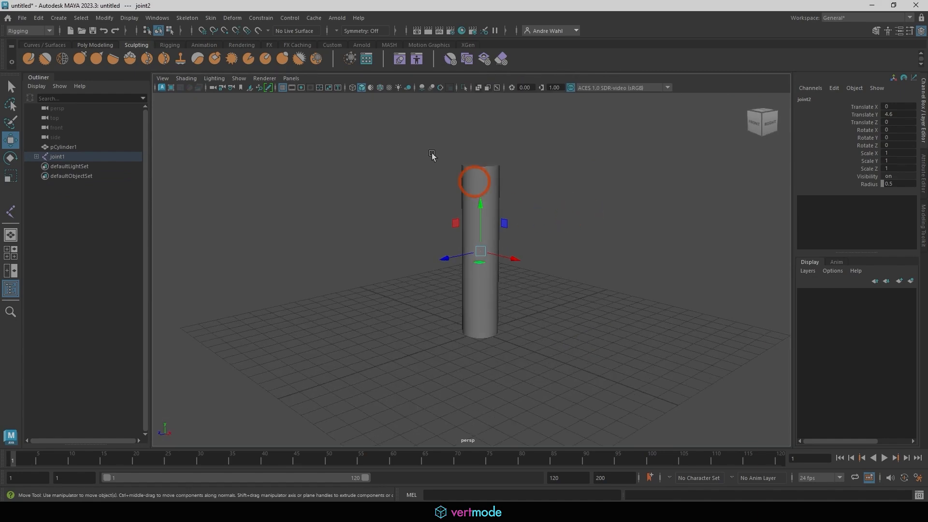
pyautogui.click(501, 311)
pyautogui.keyDown('alt'); pyautogui.moveTo(488, 313); pyautogui.dragTo(459, 278); pyautogui.keyUp('alt')
pyautogui.click(473, 306)
pyautogui.keyDown('alt'); pyautogui.moveTo(516, 275); pyautogui.dragTo(531, 320); pyautogui.keyUp('alt')
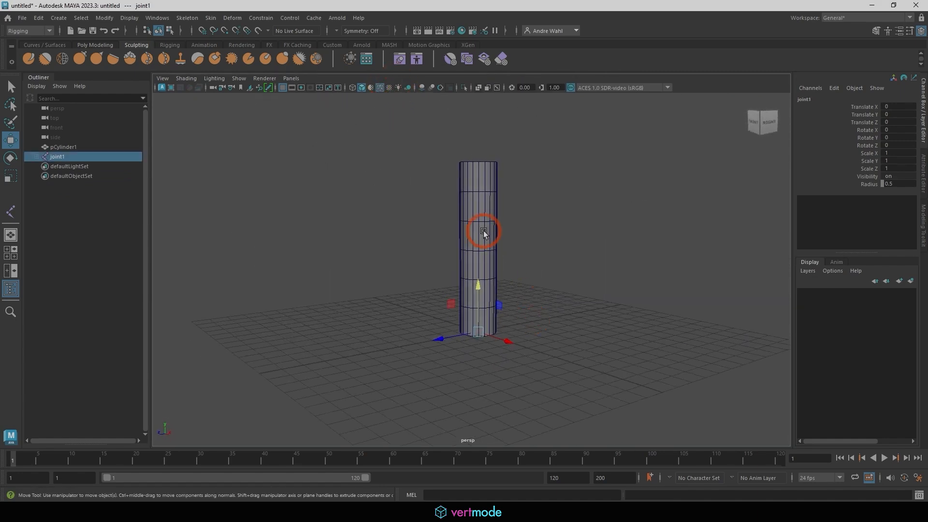
pyautogui.keyDown('shift'); pyautogui.click(483, 231); pyautogui.keyUp('shift')
pyautogui.keyDown('alt'); pyautogui.moveTo(483, 233); pyautogui.dragTo(473, 260, button='right'); pyautogui.keyUp('alt')
pyautogui.keyDown('alt'); pyautogui.moveTo(472, 260); pyautogui.dragTo(483, 277); pyautogui.keyUp('alt')
pyautogui.hotkey('ctrl', 'd')
pyautogui.moveTo(516, 319); pyautogui.dragTo(497, 304)
pyautogui.hotkey('ctrl', 'd')
pyautogui.hotkey('ctrl', 'd')
pyautogui.moveTo(402, 291); pyautogui.dragTo(217, 249)
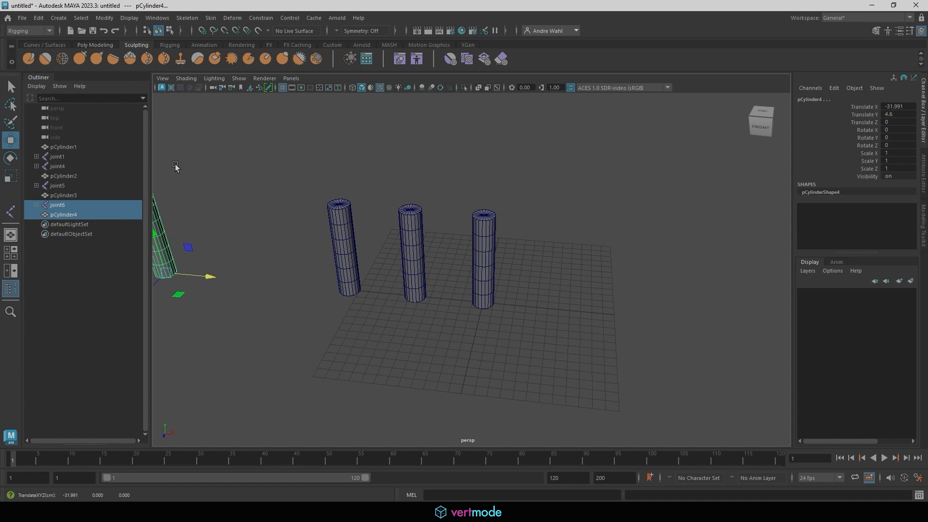
# Bind the skin of the original cylinder at the origin to its root joint using Bind Skin
pyautogui.click(12, 87)
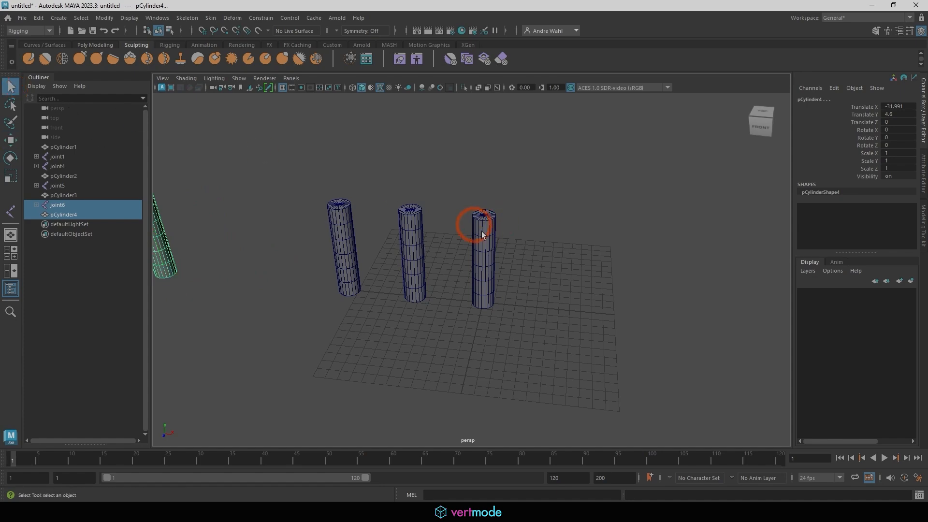
pyautogui.keyDown('alt'); pyautogui.moveTo(477, 222); pyautogui.dragTo(575, 259); pyautogui.keyUp('alt')
pyautogui.click(471, 317)
pyautogui.scroll(4, 575, 259)
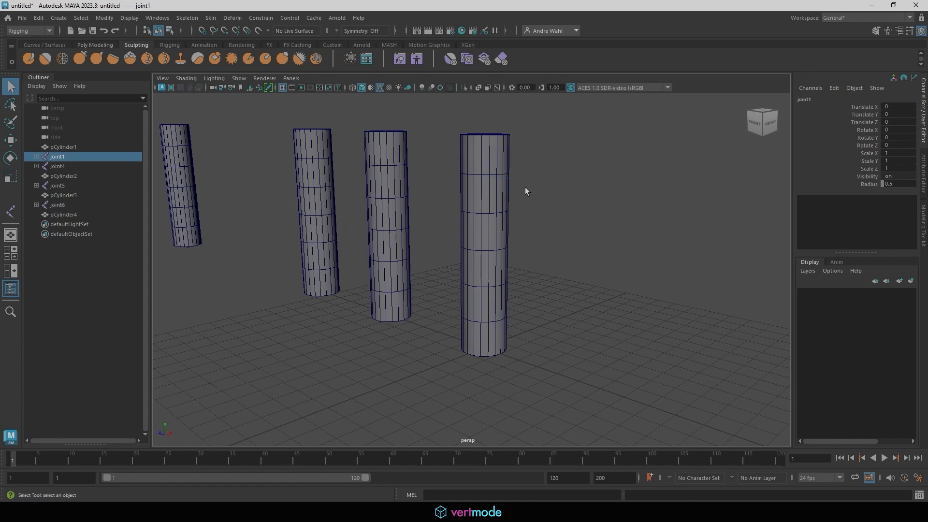
pyautogui.keyDown('alt'); pyautogui.moveTo(528, 201); pyautogui.dragTo(486, 148); pyautogui.keyUp('alt')
pyautogui.click(490, 170)
pyautogui.scroll(-3, 489, 169)
pyautogui.click(483, 169)
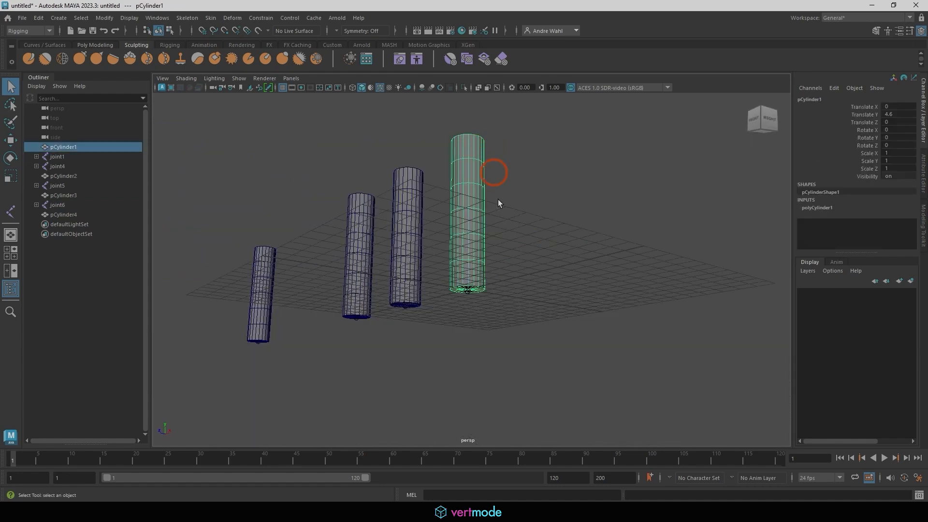
pyautogui.scroll(4, 500, 203)
pyautogui.keyDown('alt'); pyautogui.moveTo(626, 293); pyautogui.dragTo(598, 243); pyautogui.keyUp('alt')
pyautogui.keyDown('shift'); pyautogui.click(447, 277); pyautogui.keyUp('shift')
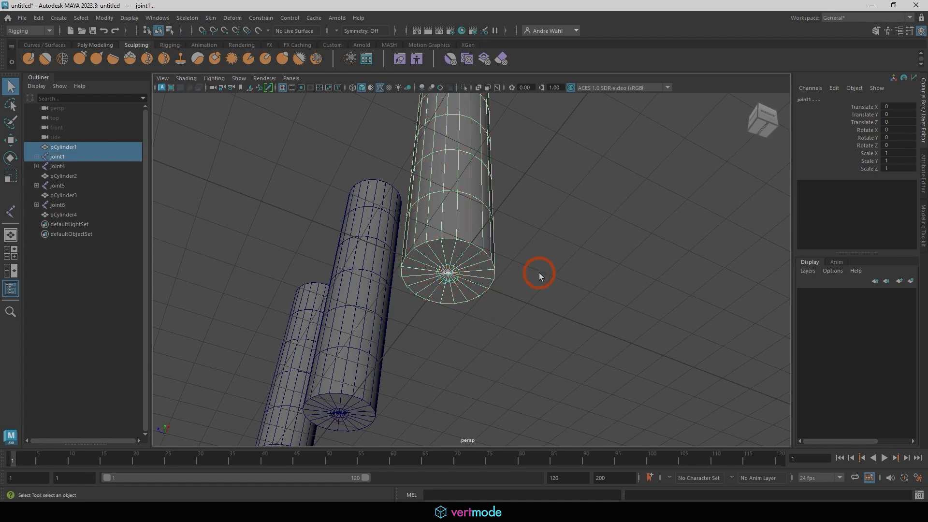
pyautogui.keyDown('alt'); pyautogui.moveTo(540, 276); pyautogui.dragTo(447, 281); pyautogui.keyUp('alt')
pyautogui.click(211, 18)
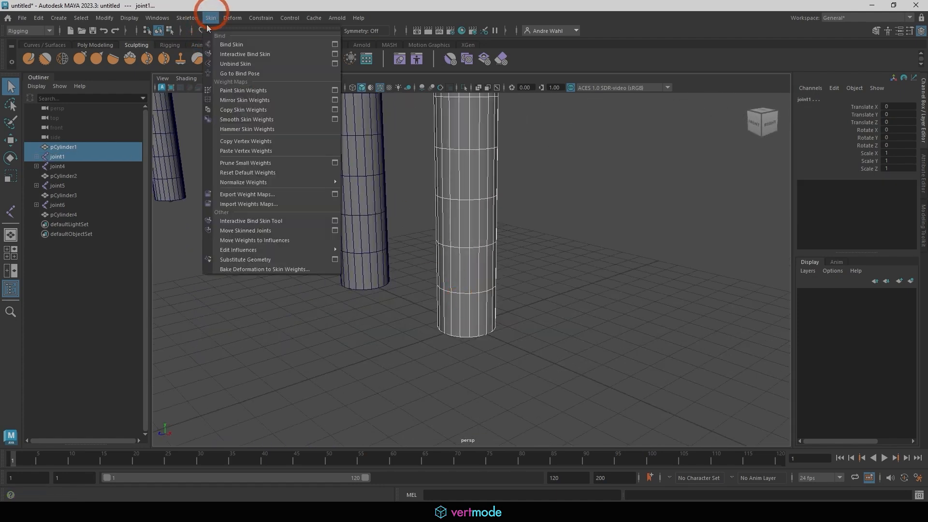
pyautogui.click(247, 47)
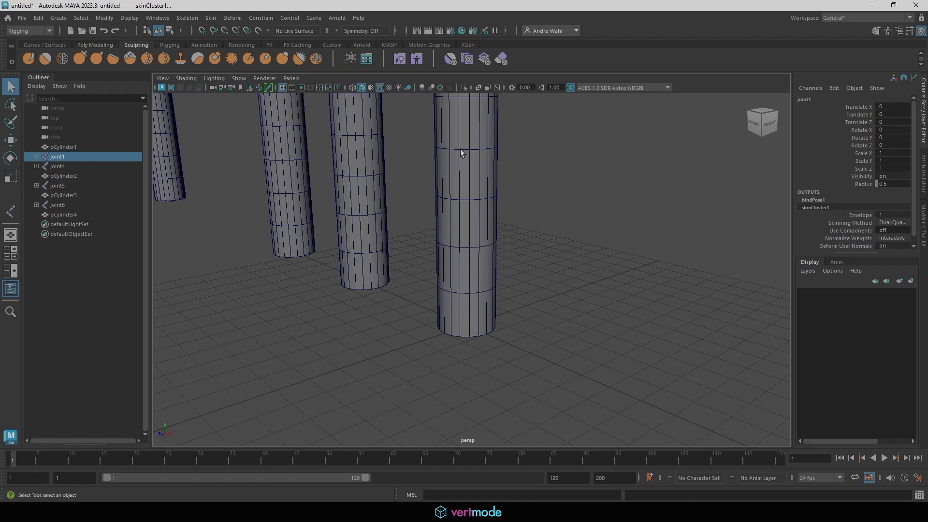
# Enable X-Ray Joints in the perspective view so the joint chains show through the cylinders
pyautogui.moveTo(491, 160)
pyautogui.keyDown('alt'); pyautogui.mouseDown(button='right')
pyautogui.moveTo(339, 231)
pyautogui.moveTo(173, 105)
pyautogui.mouseUp(button='right'); pyautogui.keyUp('alt')
pyautogui.click(185, 78)
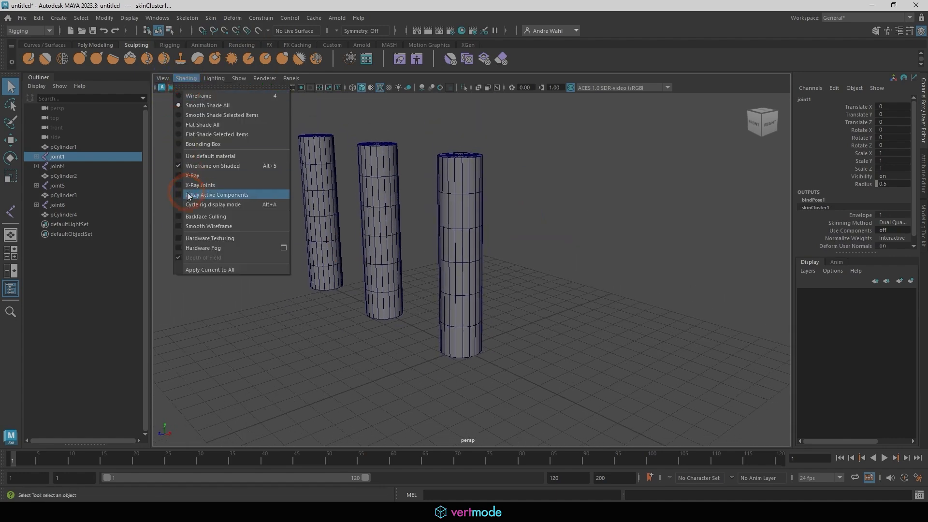
pyautogui.click(182, 186)
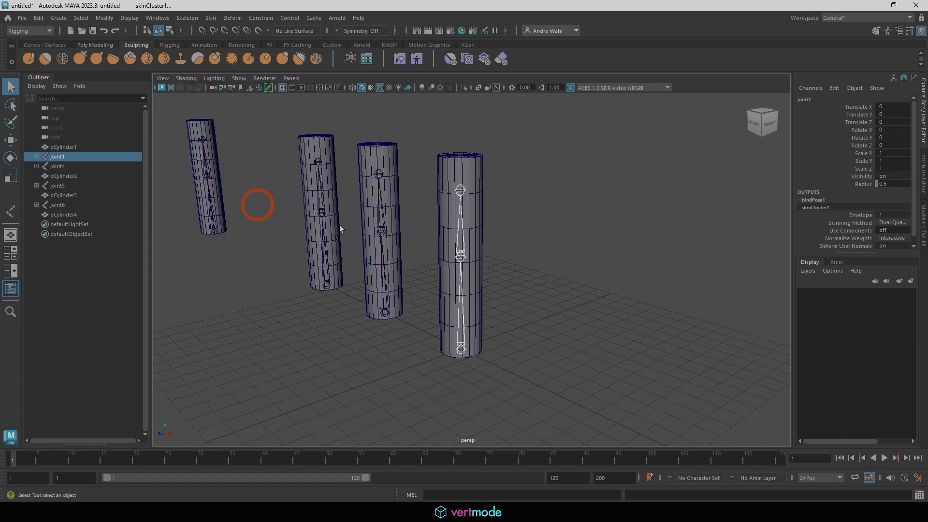
# Bend the bound cylinder by rotating its middle joint to about 48.7 and its upper joint to about -95.7 in Rotate X
pyautogui.click(462, 251)
pyautogui.keyDown('alt'); pyautogui.moveTo(518, 269); pyautogui.dragTo(472, 235); pyautogui.keyUp('alt')
pyautogui.press('e')
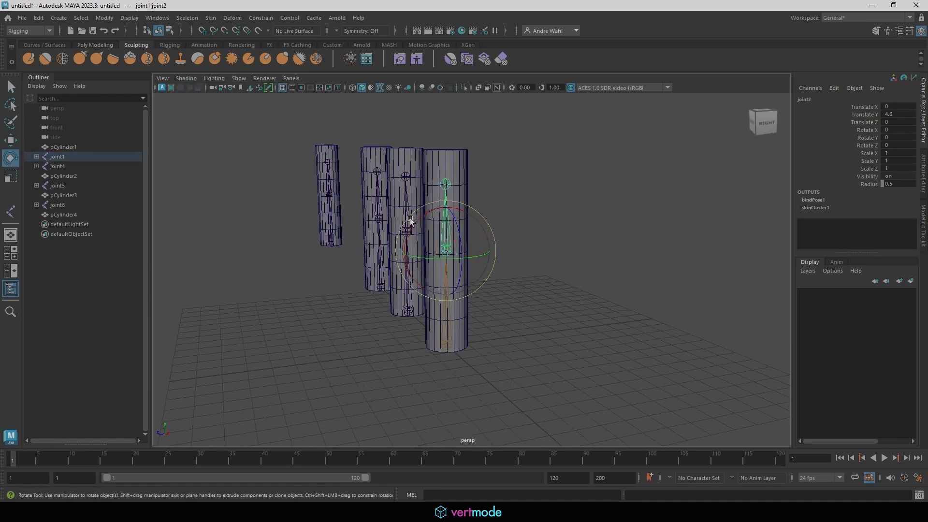
pyautogui.moveTo(410, 222); pyautogui.dragTo(371, 255)
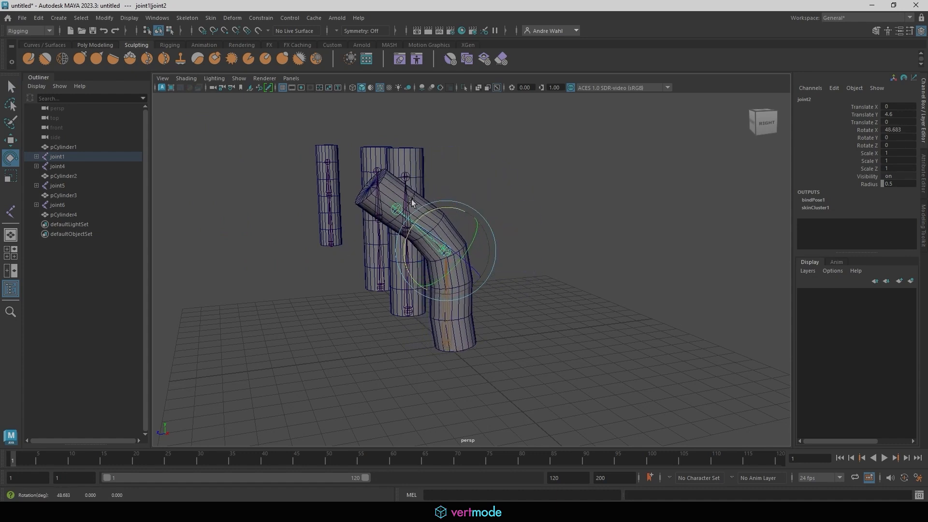
pyautogui.click(397, 208)
pyautogui.moveTo(404, 165); pyautogui.dragTo(457, 222)
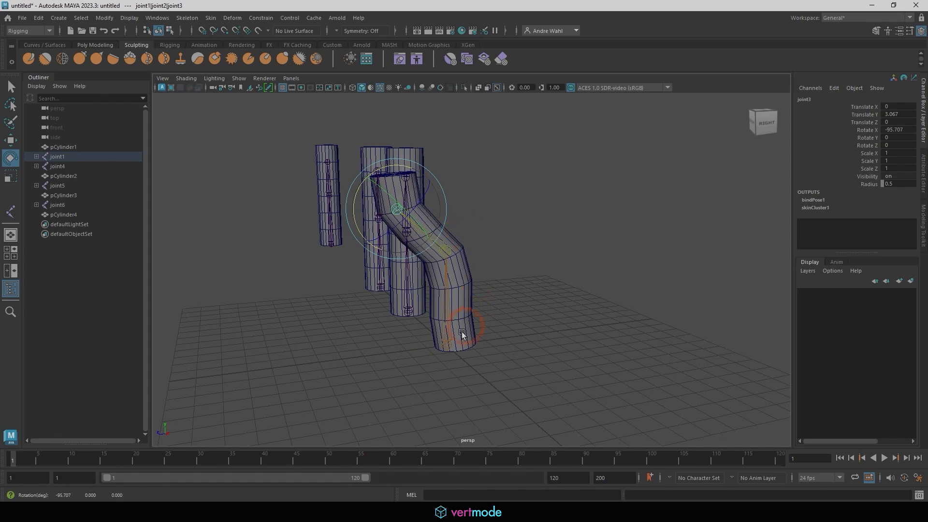
# Try rotating the base joint of the bent cylinder, and undo that rotation
pyautogui.click(447, 346)
pyautogui.moveTo(464, 294)
pyautogui.mouseDown()
pyautogui.moveTo(437, 297)
pyautogui.moveTo(466, 311)
pyautogui.moveTo(452, 294)
pyautogui.moveTo(471, 277)
pyautogui.mouseUp()
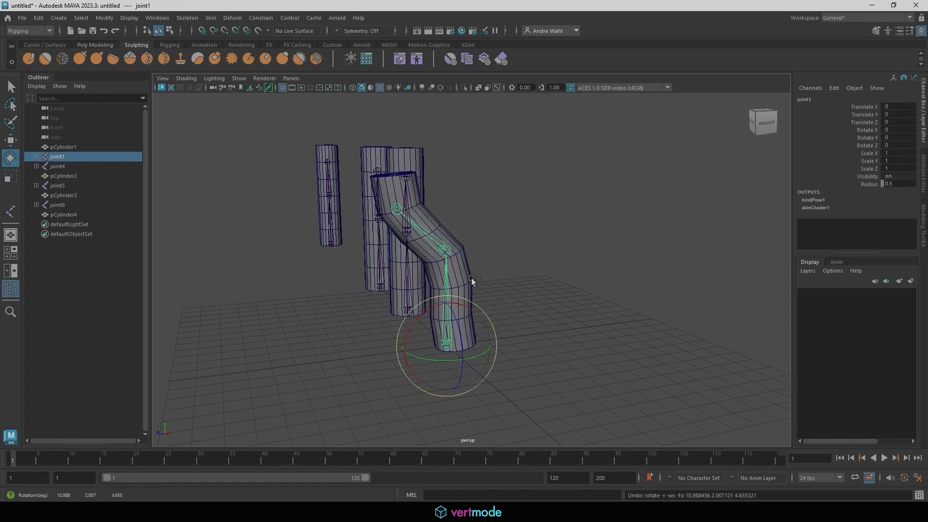
# Return the bent cylinder at the origin to its bind pose
pyautogui.click(459, 255)
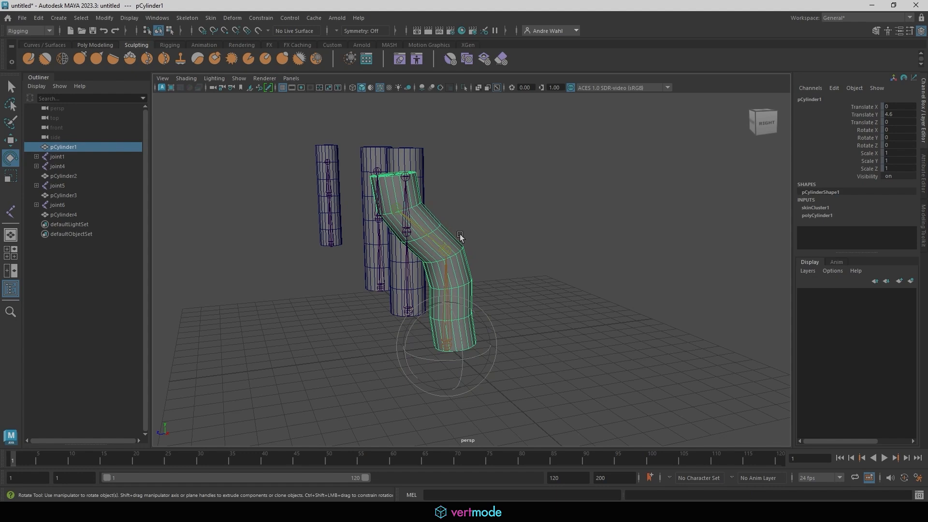
pyautogui.click(211, 18)
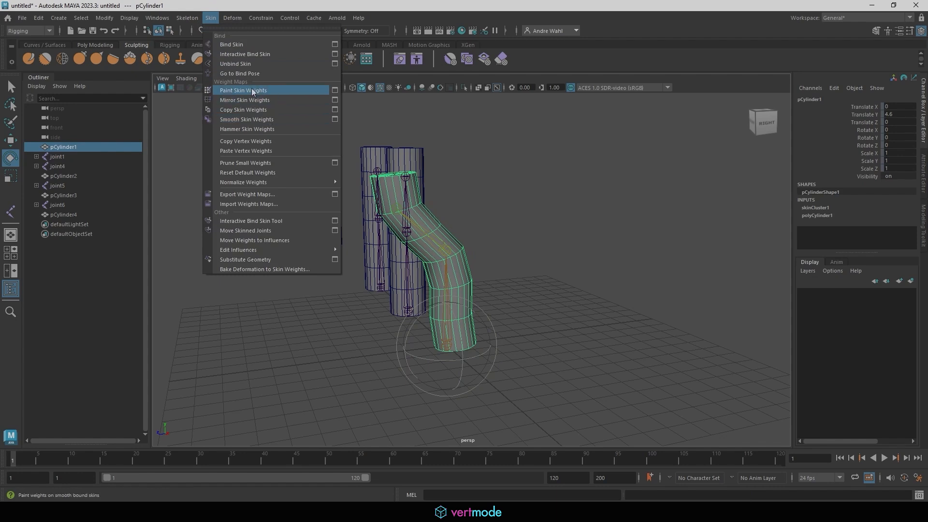
pyautogui.click(226, 73)
pyautogui.click(580, 259)
pyautogui.click(442, 164)
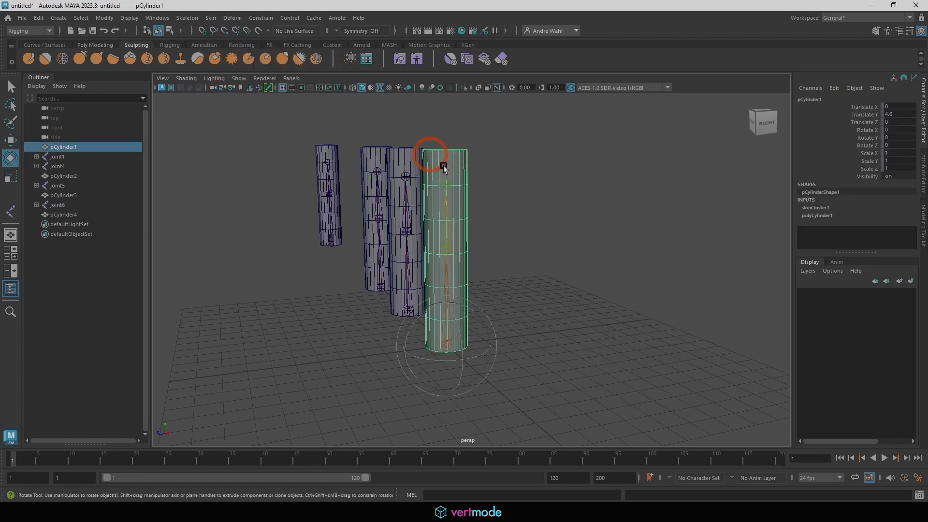
# Unbind the skin of the straightened cylinder at the origin from its joints, and clear the selection
pyautogui.click(211, 18)
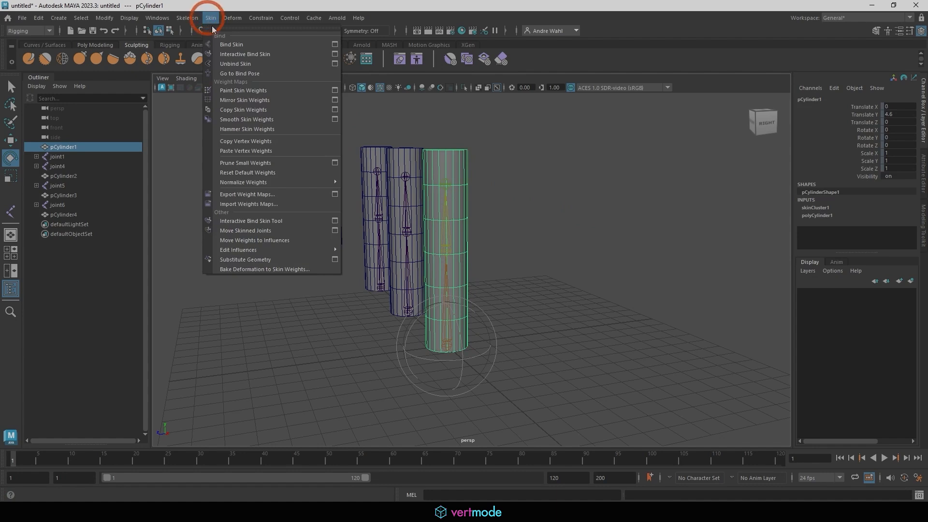
pyautogui.click(251, 64)
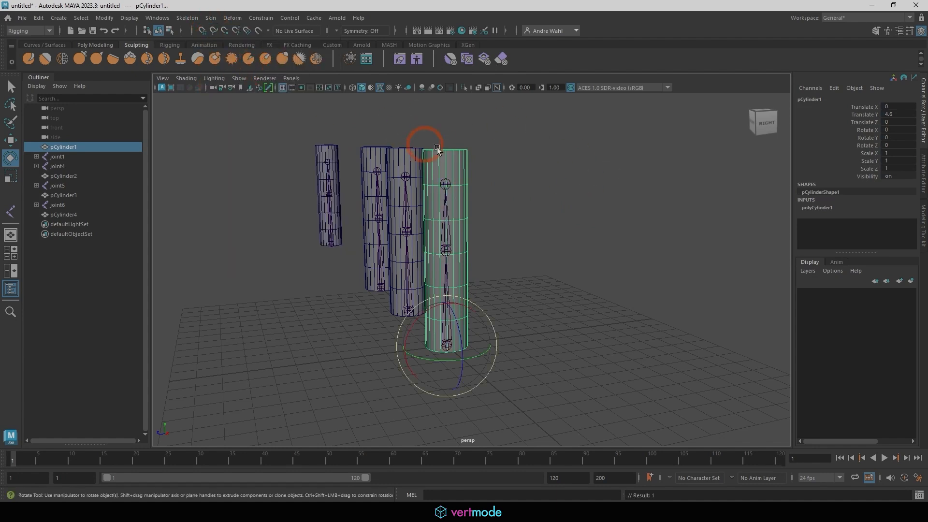
pyautogui.click(444, 251)
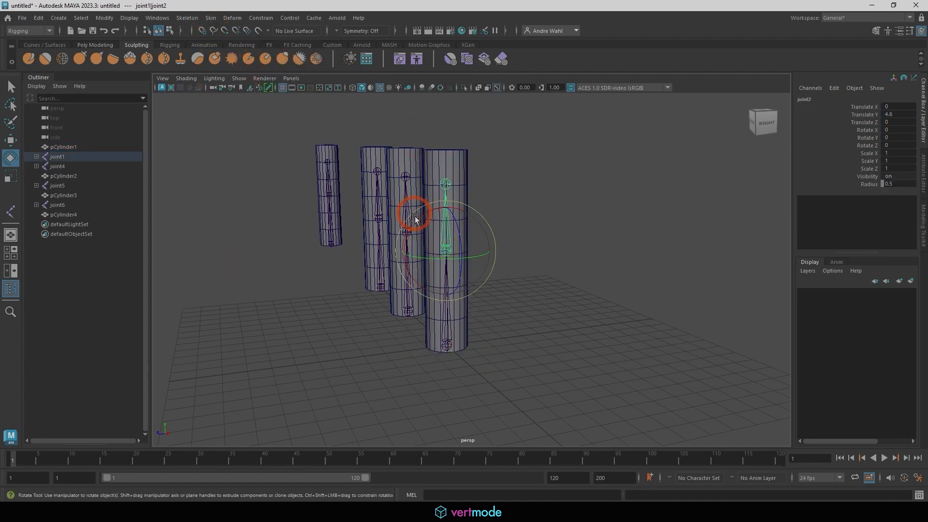
pyautogui.click(540, 196)
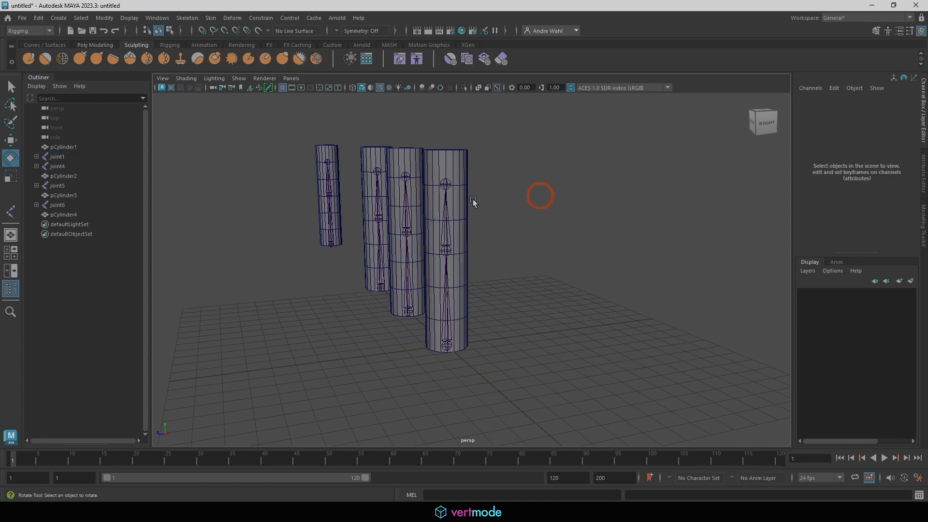
# Select the cylinder at the origin together with its root joint and open the Bind Skin options
pyautogui.keyDown('alt'); pyautogui.moveTo(472, 199); pyautogui.dragTo(549, 224); pyautogui.keyUp('alt')
pyautogui.click(11, 86)
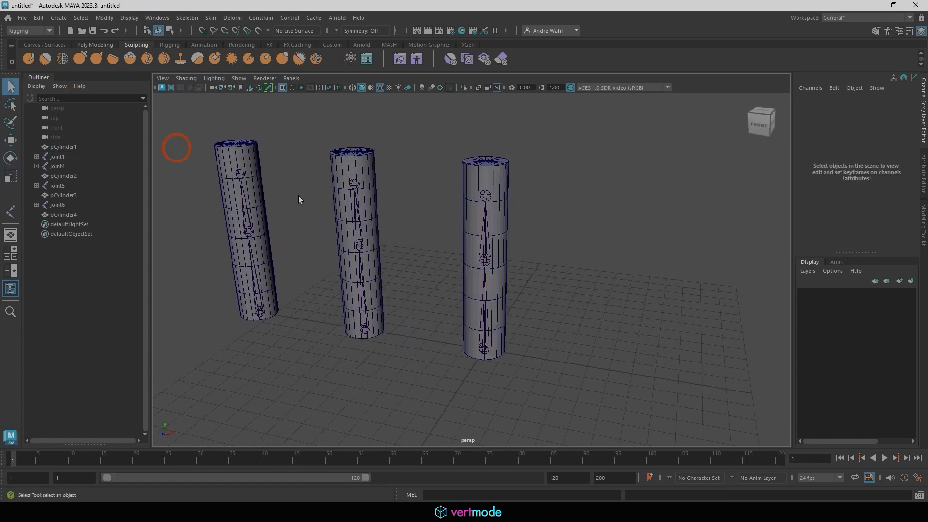
pyautogui.click(417, 185)
pyautogui.keyDown('alt'); pyautogui.moveTo(578, 257); pyautogui.dragTo(484, 264); pyautogui.keyUp('alt')
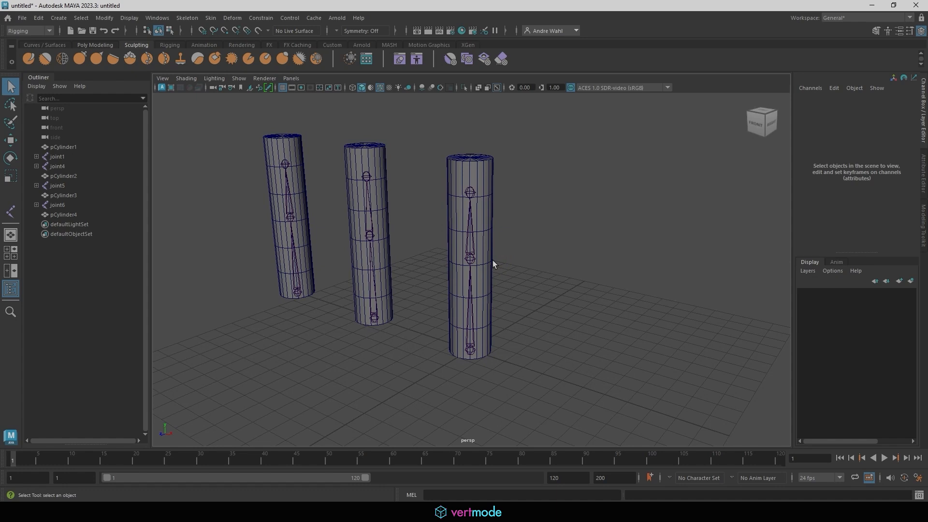
pyautogui.click(482, 255)
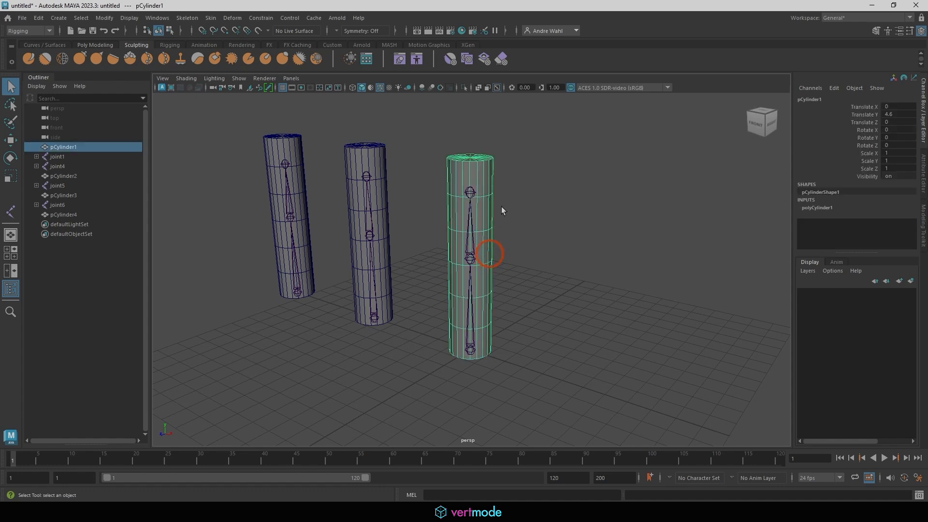
pyautogui.keyDown('shift'); pyautogui.click(472, 349); pyautogui.keyUp('shift')
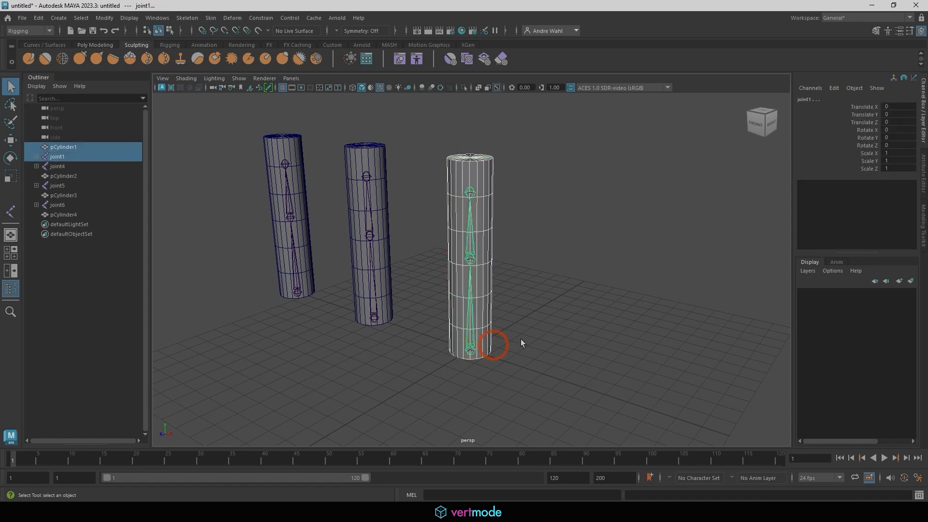
pyautogui.moveTo(210, 17); pyautogui.dragTo(284, 54)
pyautogui.click(332, 45)
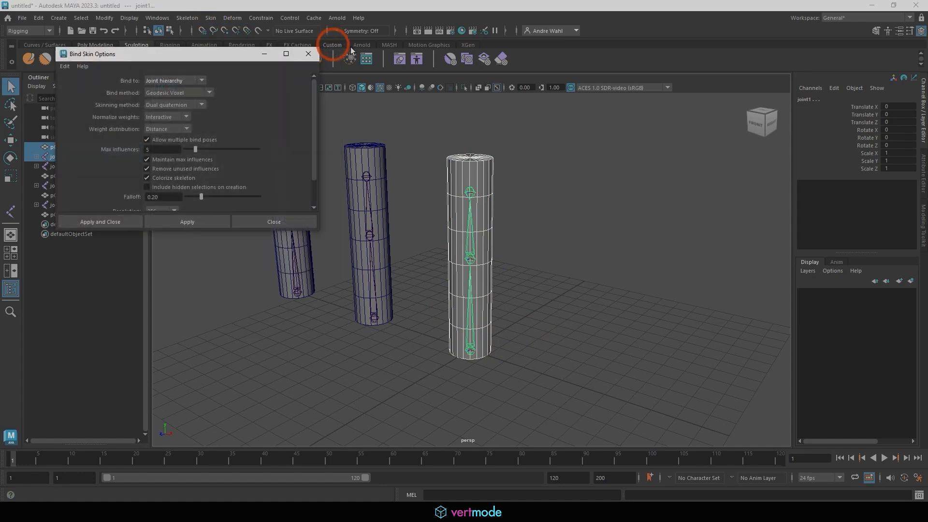
pyautogui.moveTo(184, 61); pyautogui.dragTo(268, 81)
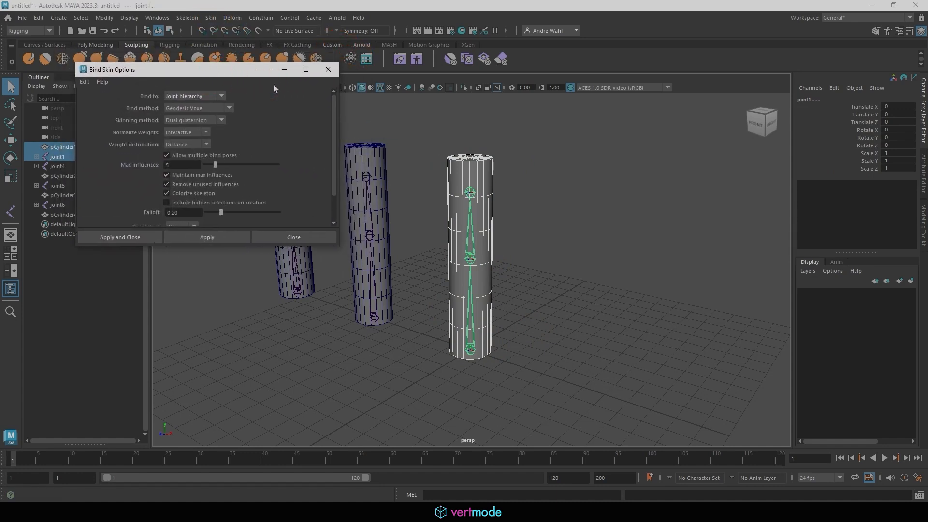
# Review the Bind Skin choices for bind target, bind method, skinning method, weight distribution, max influences and falloff
pyautogui.click(181, 96)
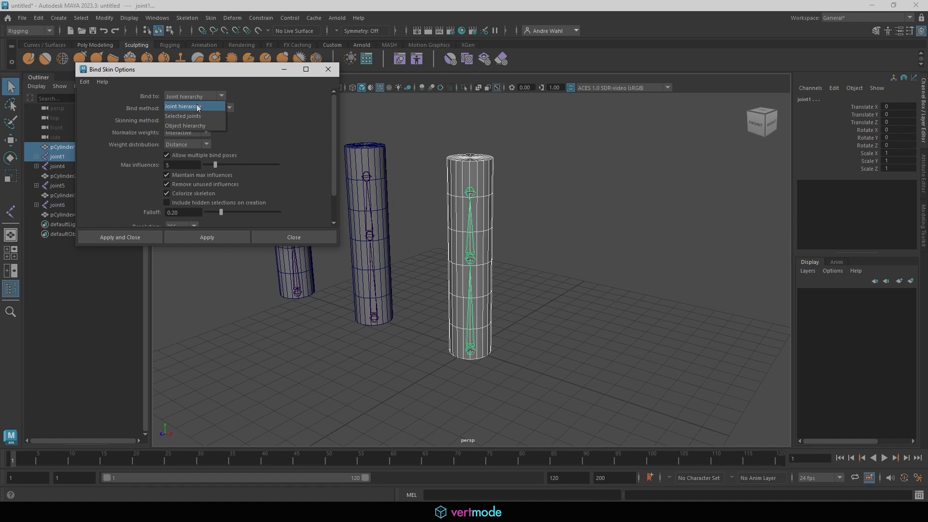
pyautogui.click(250, 92)
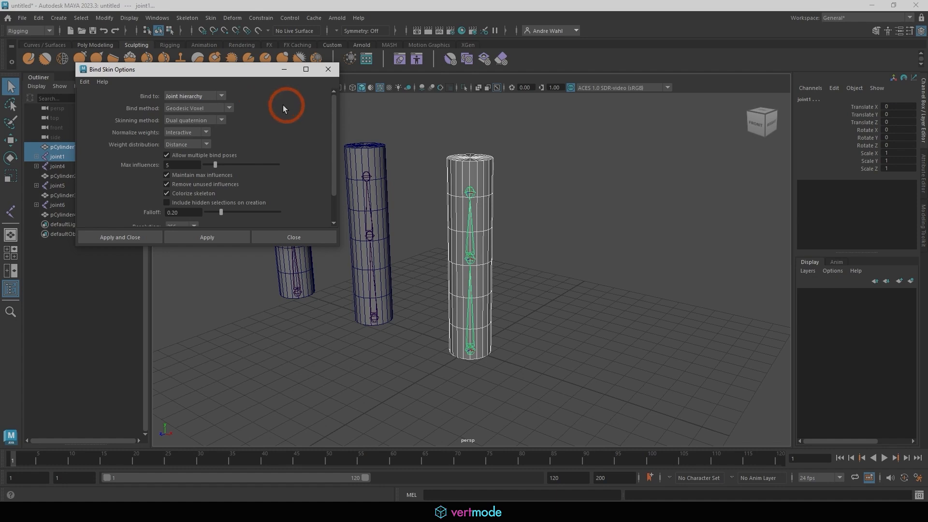
pyautogui.click(209, 107)
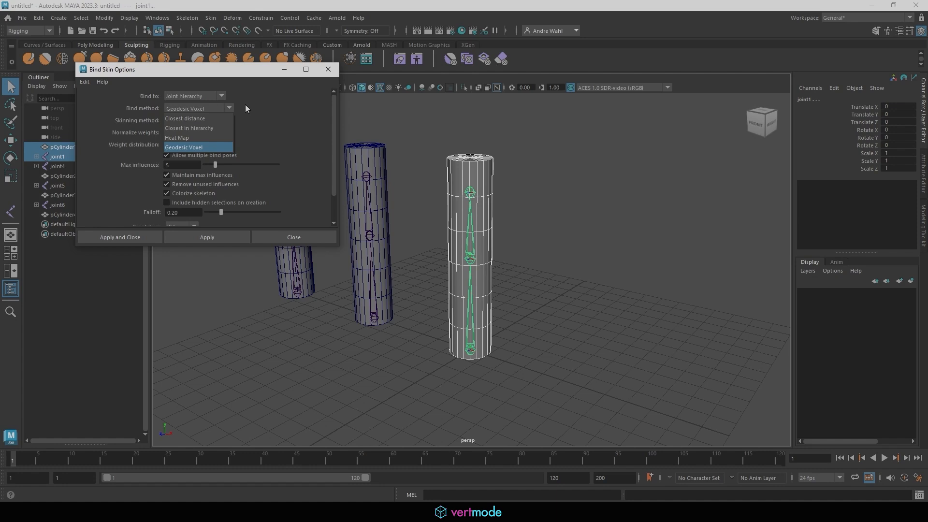
pyautogui.click(205, 107)
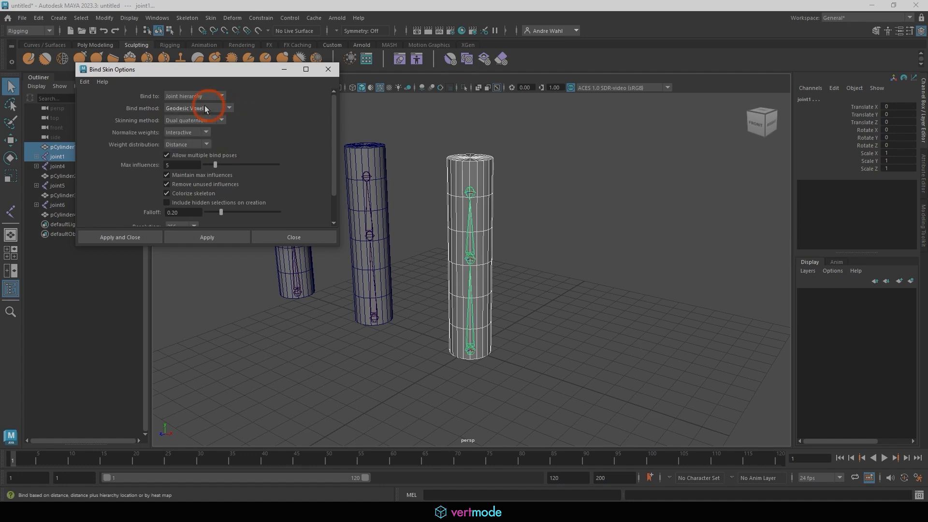
pyautogui.click(207, 122)
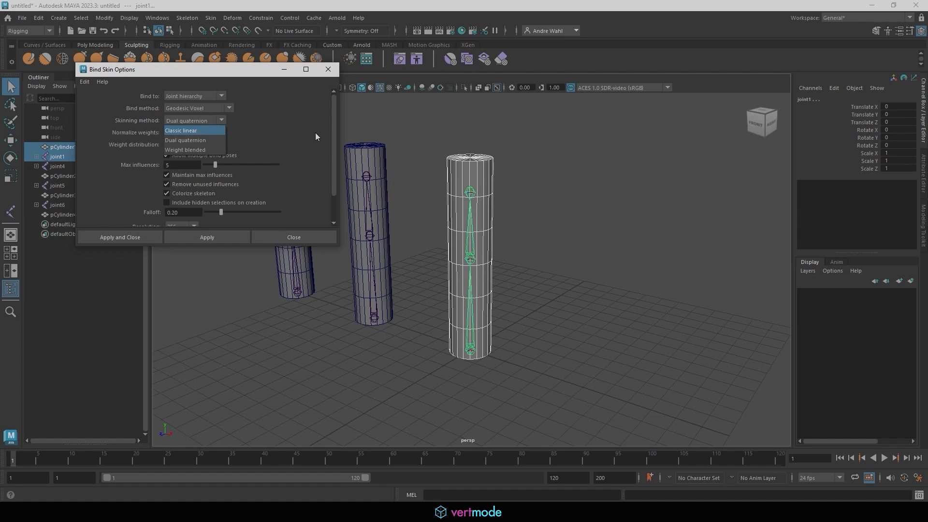
pyautogui.click(315, 137)
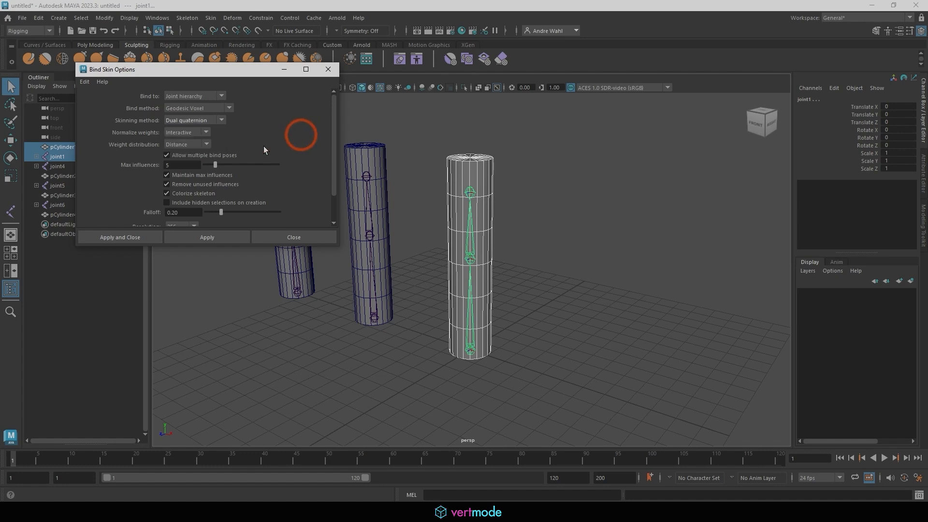
pyautogui.click(204, 145)
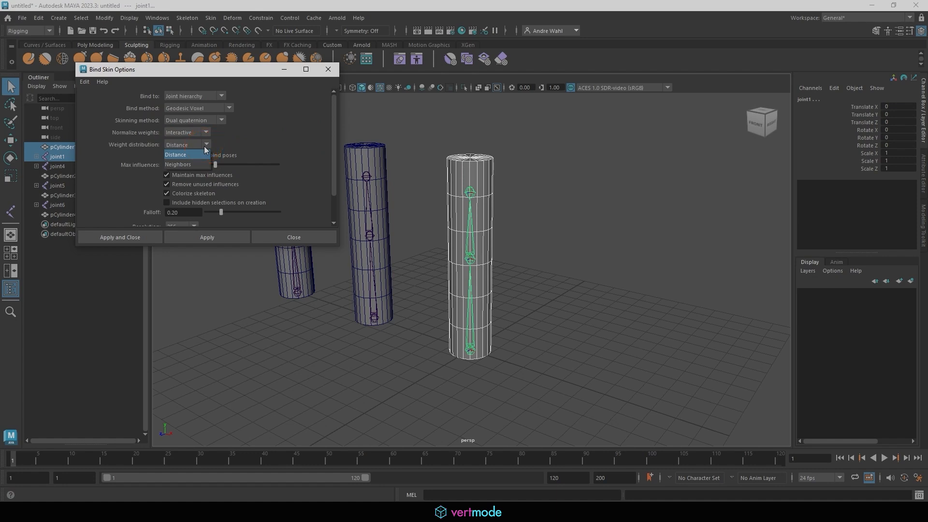
pyautogui.click(289, 135)
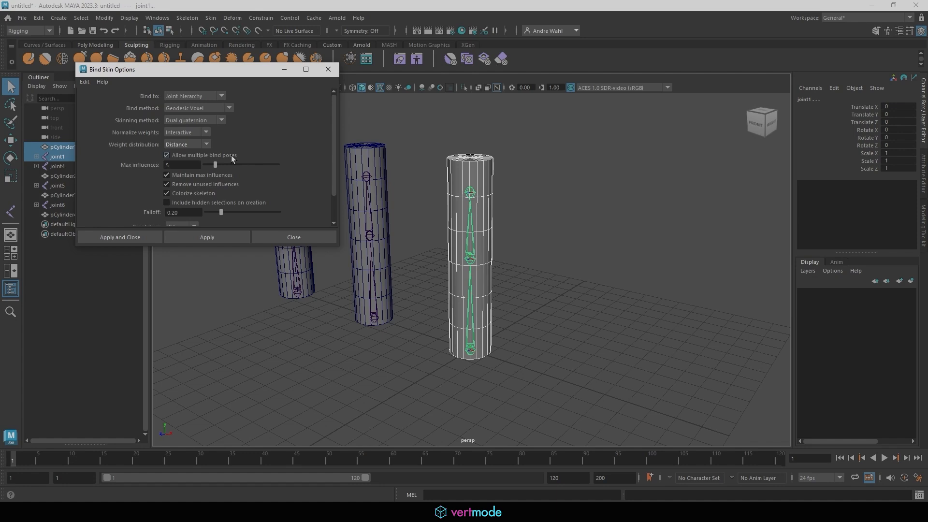
pyautogui.click(185, 162)
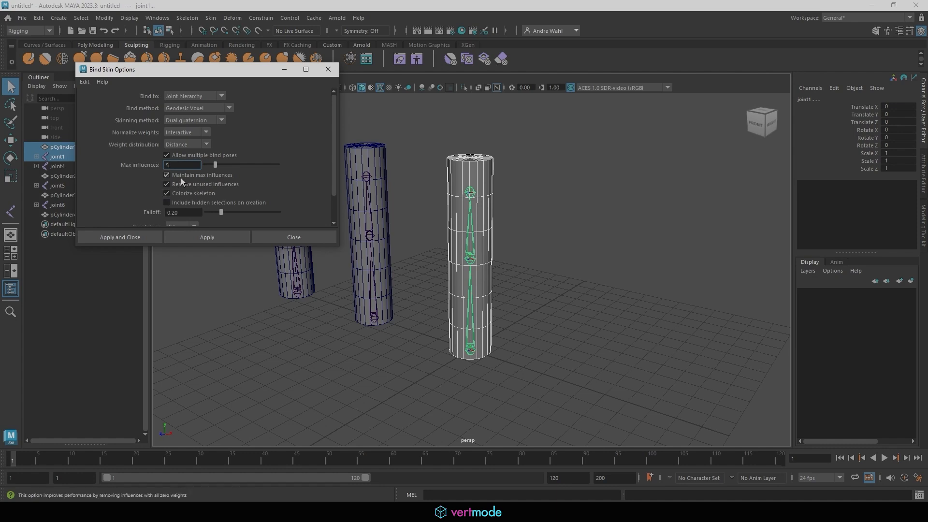
pyautogui.click(544, 213)
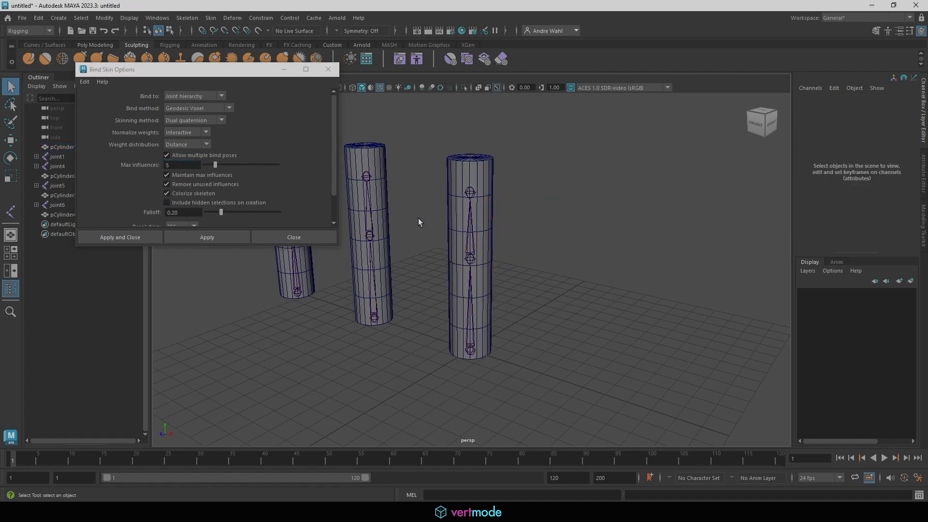
pyautogui.scroll(-3, 247, 153)
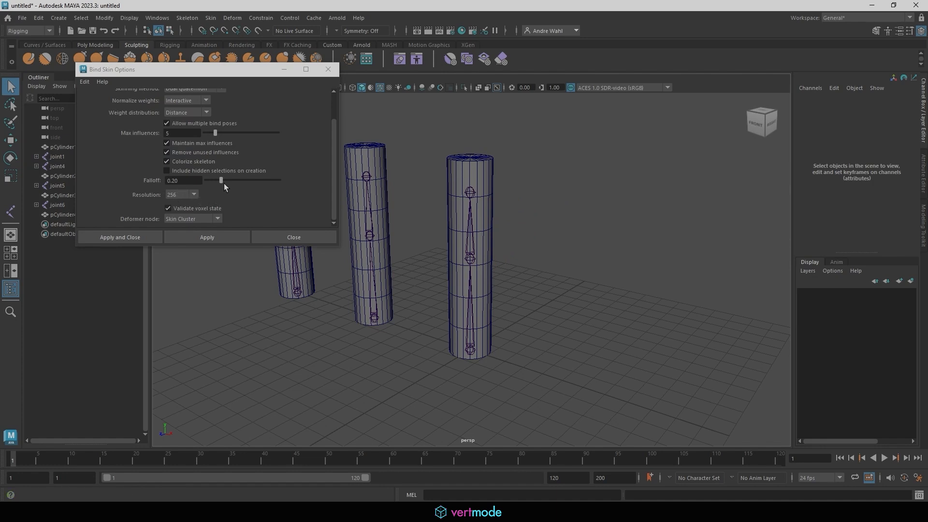
pyautogui.scroll(2, 209, 143)
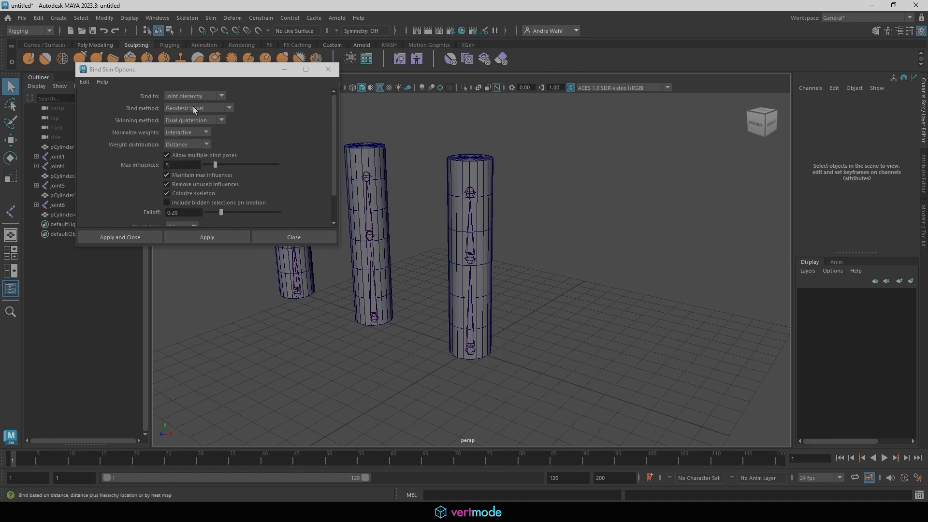
# Try the Closest distance bind method to see its own settings, and switch back to Geodesic Voxel
pyautogui.click(193, 106)
pyautogui.click(190, 117)
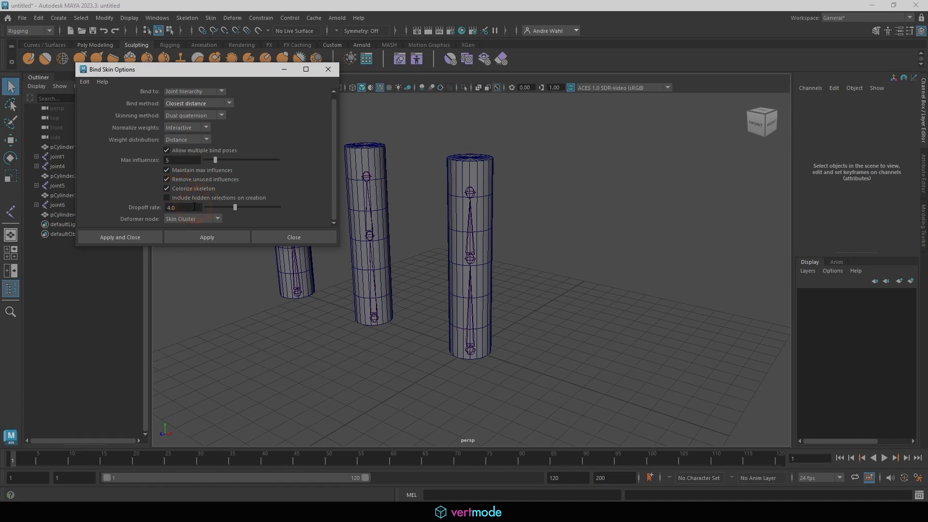
pyautogui.click(194, 103)
pyautogui.click(195, 145)
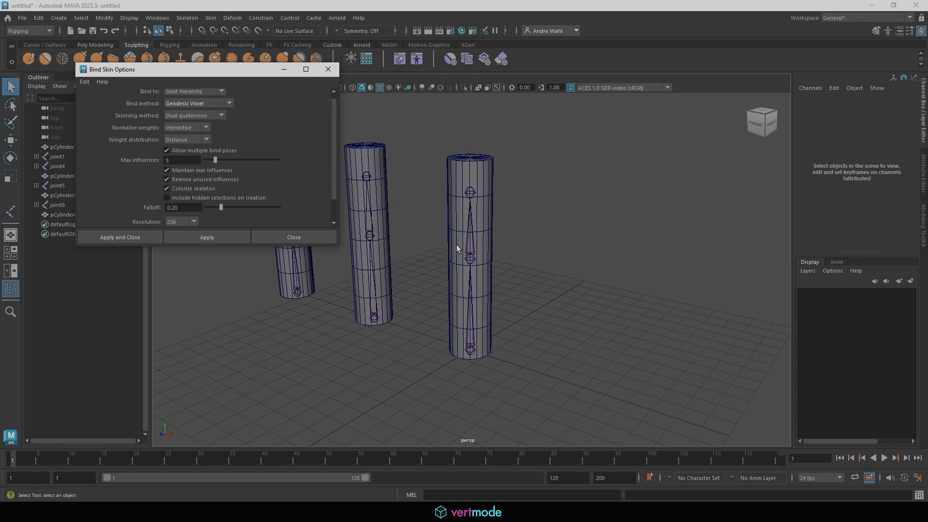
# Bind the cylinder at the origin to its root joint with the Classic linear skinning method and Geodesic Voxel binding
pyautogui.click(474, 359)
pyautogui.click(186, 114)
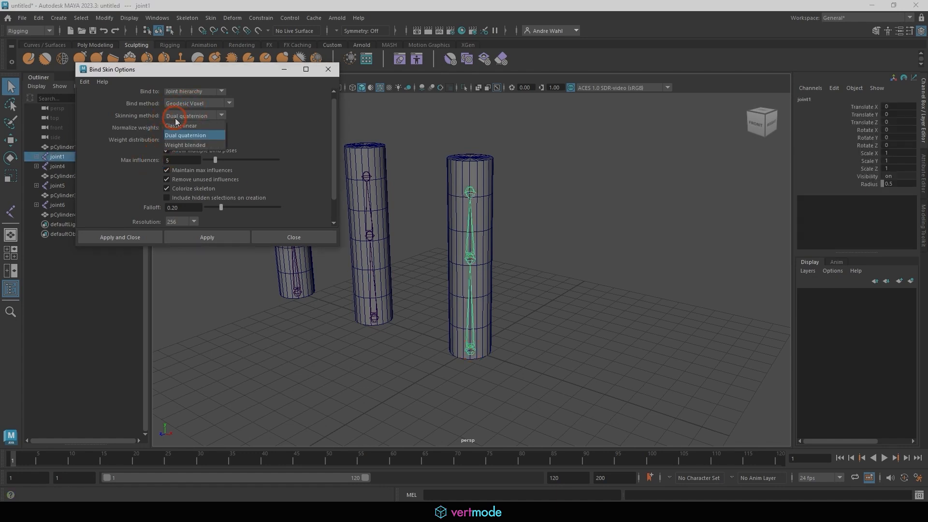
pyautogui.click(181, 125)
pyautogui.click(255, 158)
pyautogui.click(469, 363)
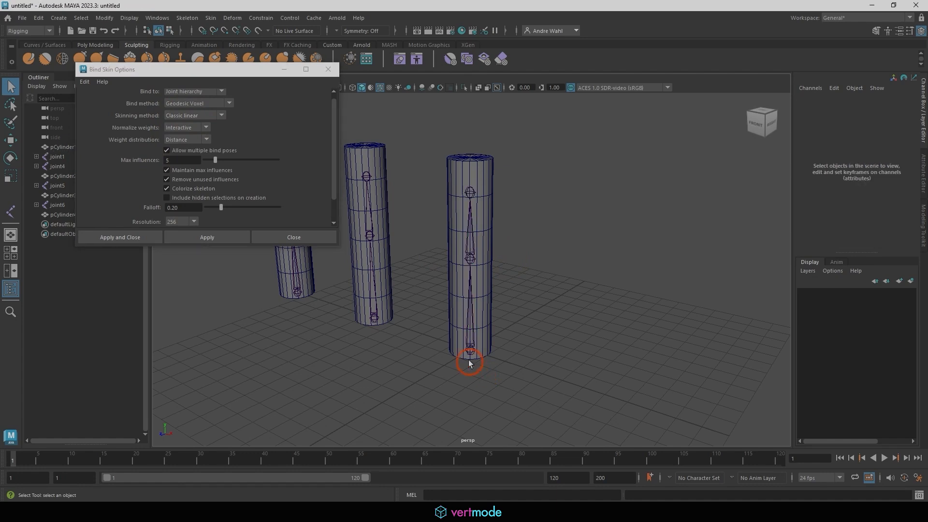
pyautogui.click(470, 351)
pyautogui.keyDown('shift'); pyautogui.click(483, 279); pyautogui.keyUp('shift')
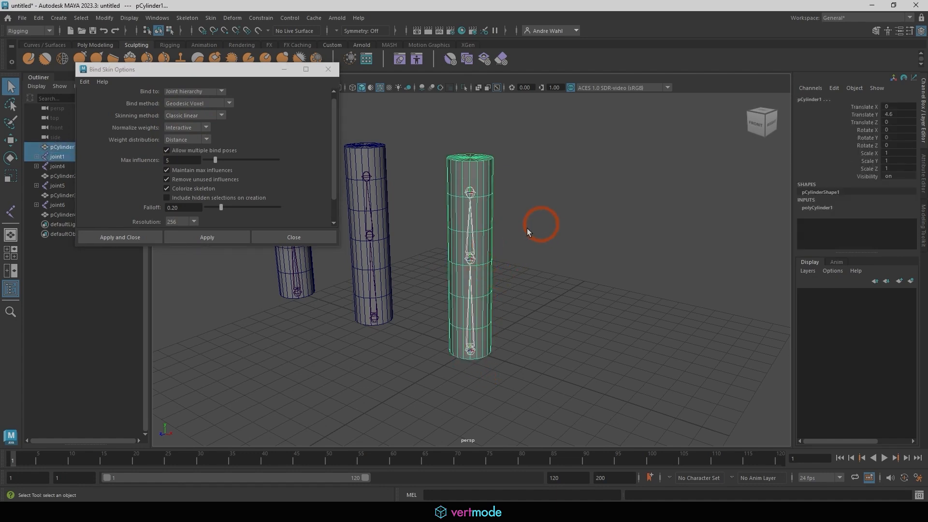
pyautogui.click(204, 237)
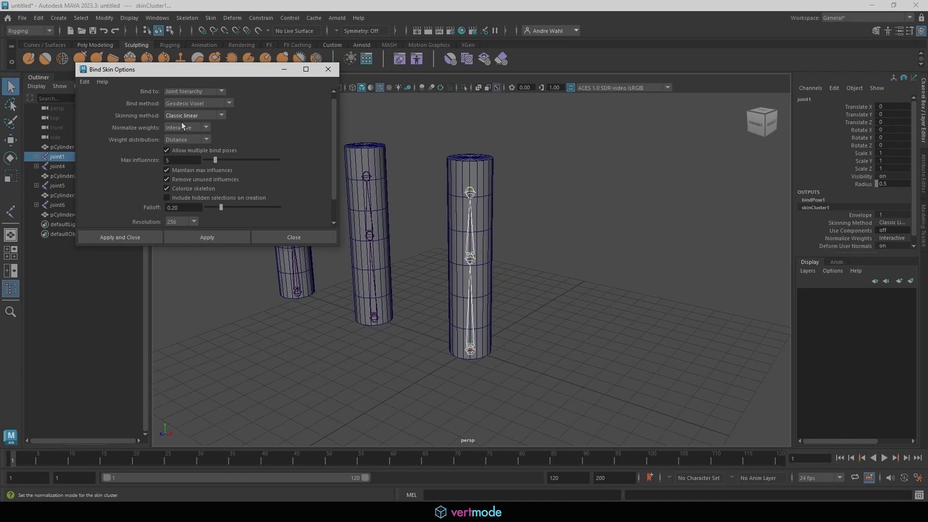
# Bind the second cylinder, next to the origin one, to its root joint with the Dual quaternion skinning method
pyautogui.keyDown('alt'); pyautogui.moveTo(400, 256); pyautogui.dragTo(467, 293, button='middle'); pyautogui.keyUp('alt')
pyautogui.keyDown('alt'); pyautogui.moveTo(466, 293); pyautogui.dragTo(538, 335, button='right'); pyautogui.keyUp('alt')
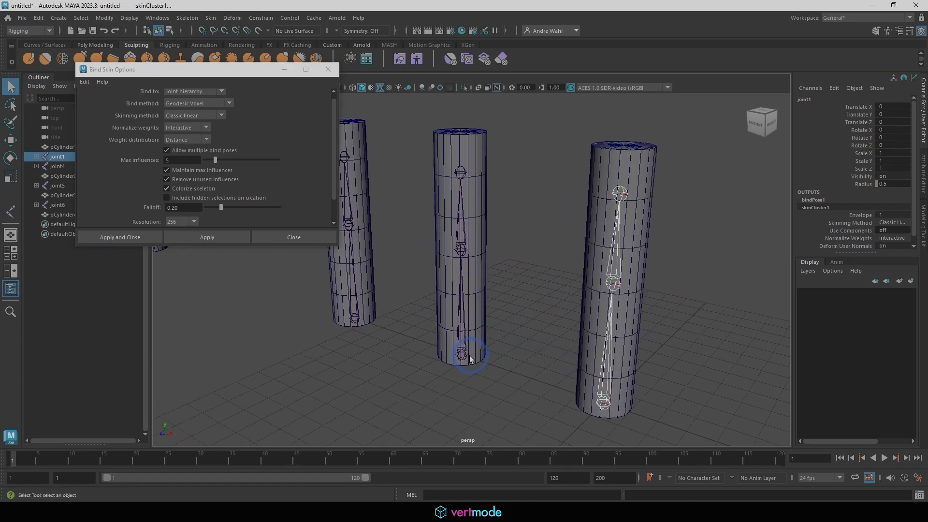
pyautogui.click(474, 289)
pyautogui.keyDown('shift'); pyautogui.click(484, 257); pyautogui.keyUp('shift')
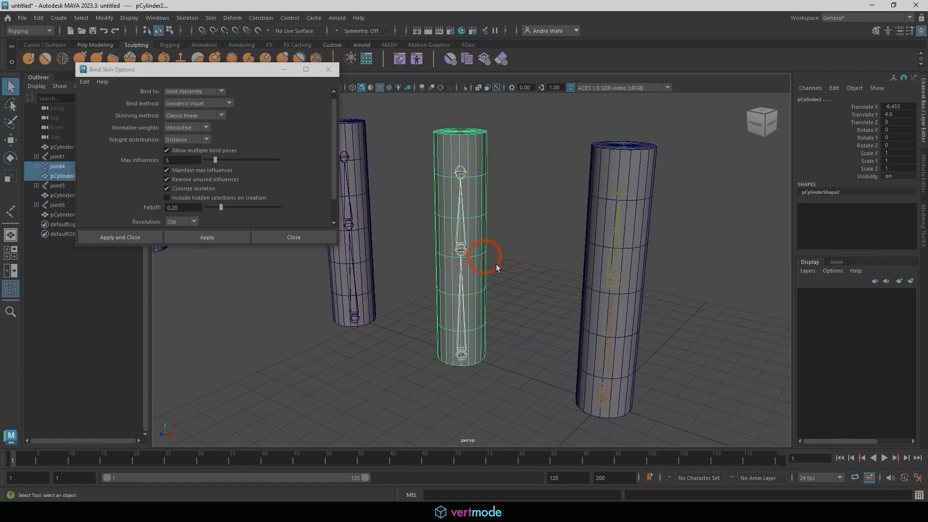
pyautogui.click(197, 115)
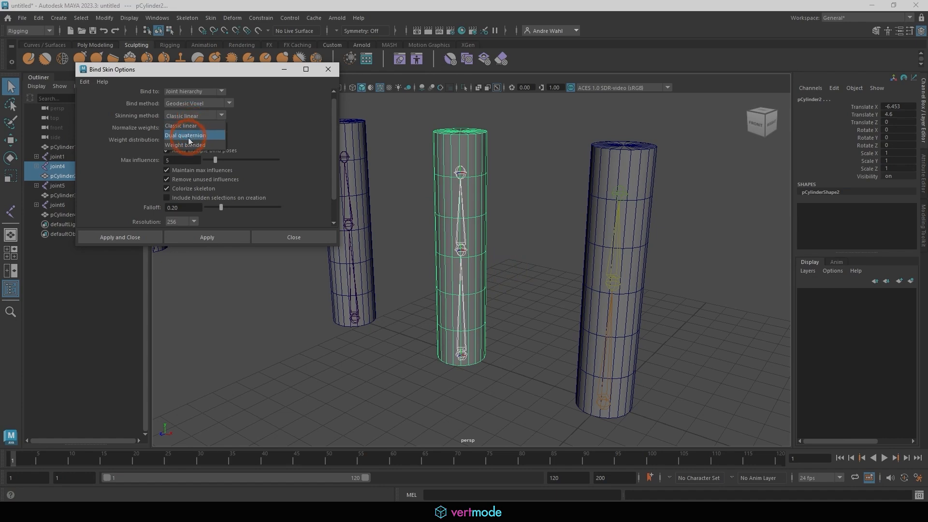
pyautogui.click(193, 129)
pyautogui.click(210, 237)
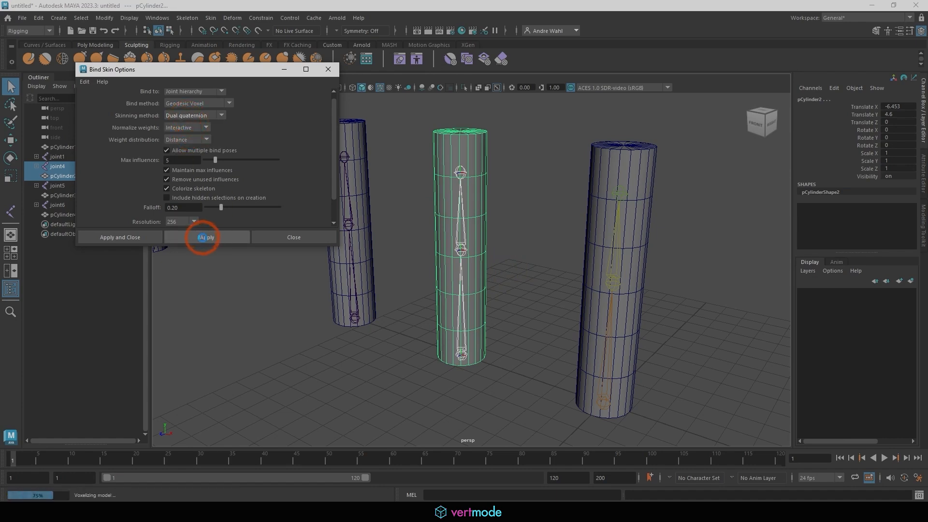
# Bind the third cylinder from the origin to its root joint with the Weight blended skinning method
pyautogui.keyDown('alt'); pyautogui.moveTo(254, 343); pyautogui.dragTo(430, 344, button='middle'); pyautogui.keyUp('alt')
pyautogui.click(426, 317)
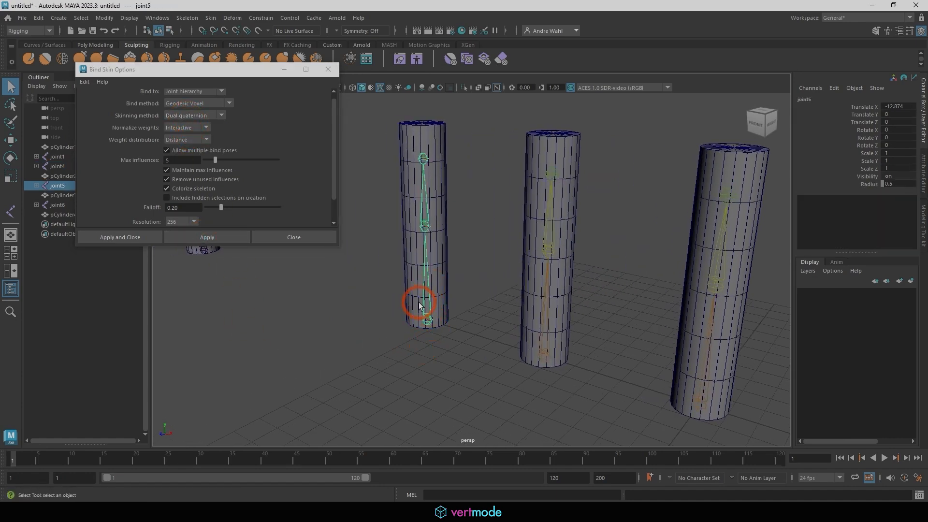
pyautogui.keyDown('shift'); pyautogui.click(443, 302); pyautogui.keyUp('shift')
pyautogui.click(199, 115)
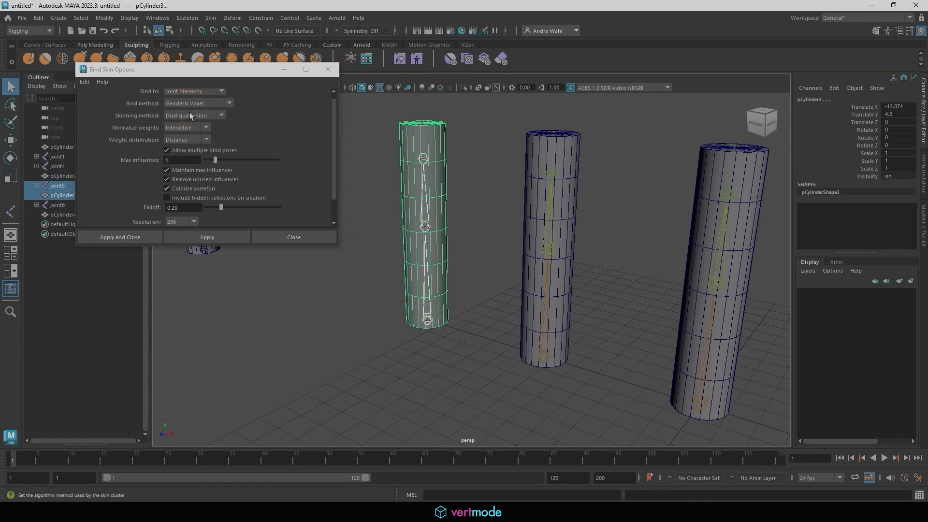
pyautogui.click(187, 143)
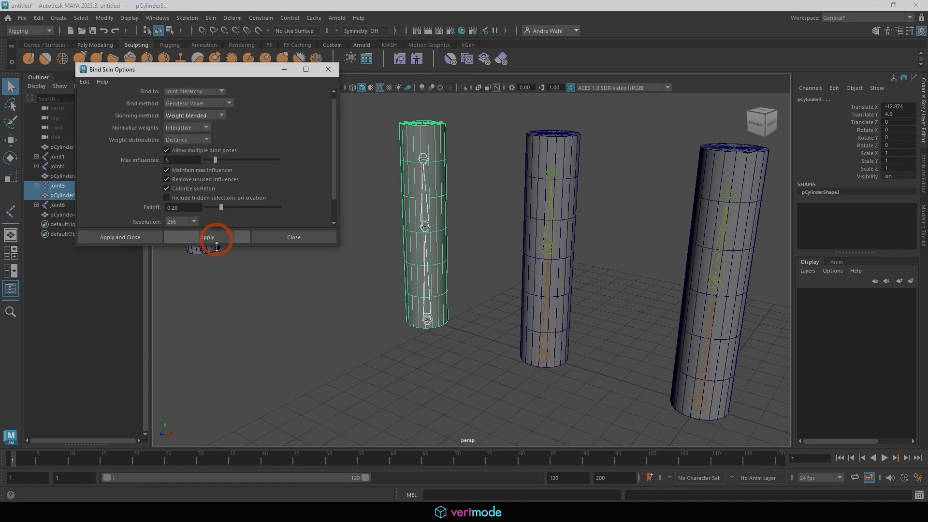
pyautogui.click(175, 238)
# Rotate the middle joints of the three bound cylinders together by about 101 degrees in X to compare how they bend
pyautogui.click(424, 224)
pyautogui.keyDown('shift'); pyautogui.click(534, 241); pyautogui.keyUp('shift')
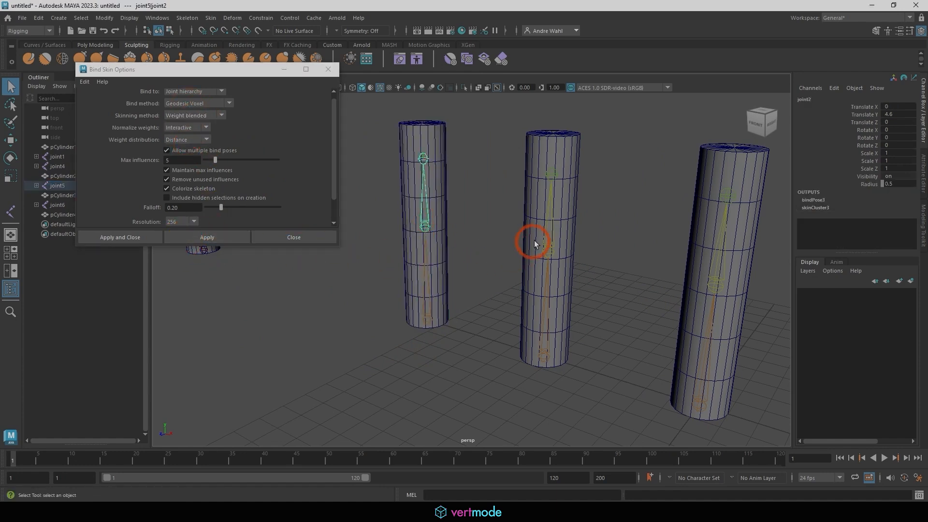
pyautogui.keyDown('shift'); pyautogui.click(715, 278); pyautogui.keyUp('shift')
pyautogui.scroll(-3, 584, 257)
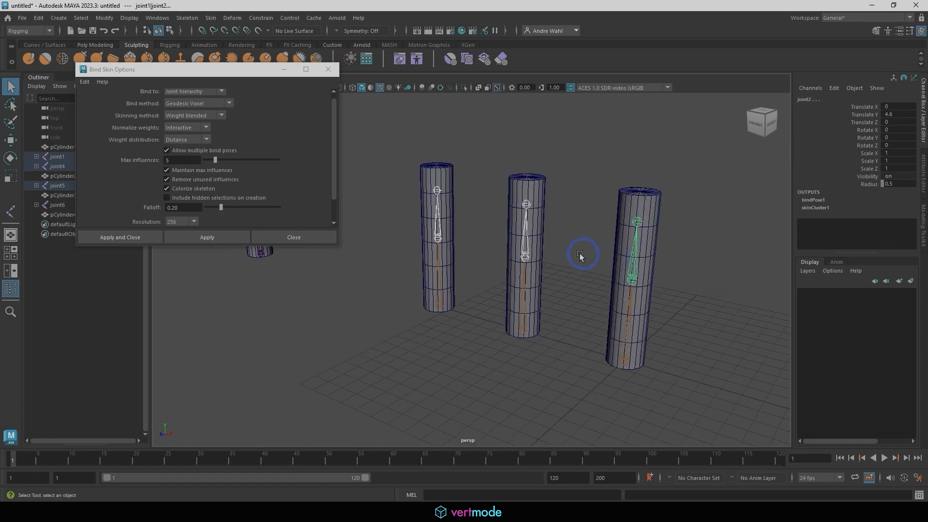
pyautogui.press('e')
pyautogui.moveTo(623, 264); pyautogui.dragTo(549, 269)
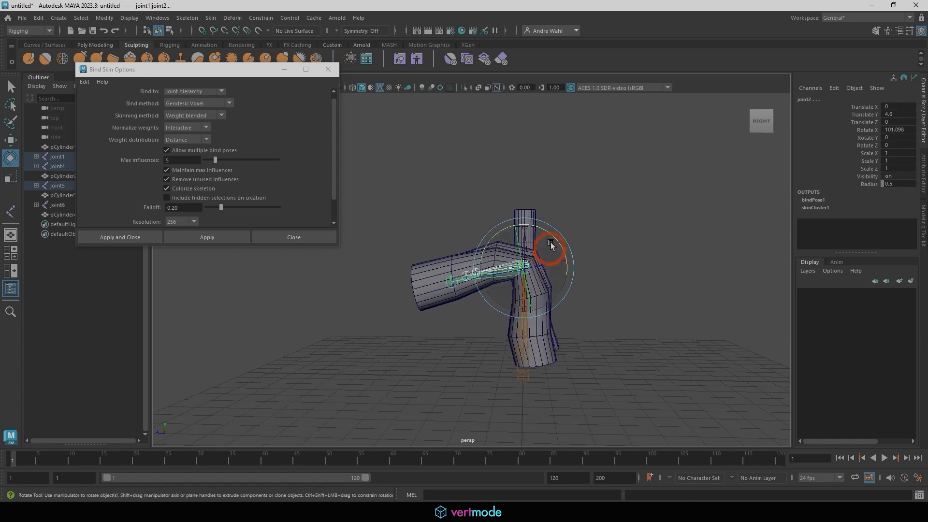
# In the side view, bend the three middle joints the opposite way to about -105 degrees in X, and back to about 124 degrees
pyautogui.press('space')
pyautogui.press('space')
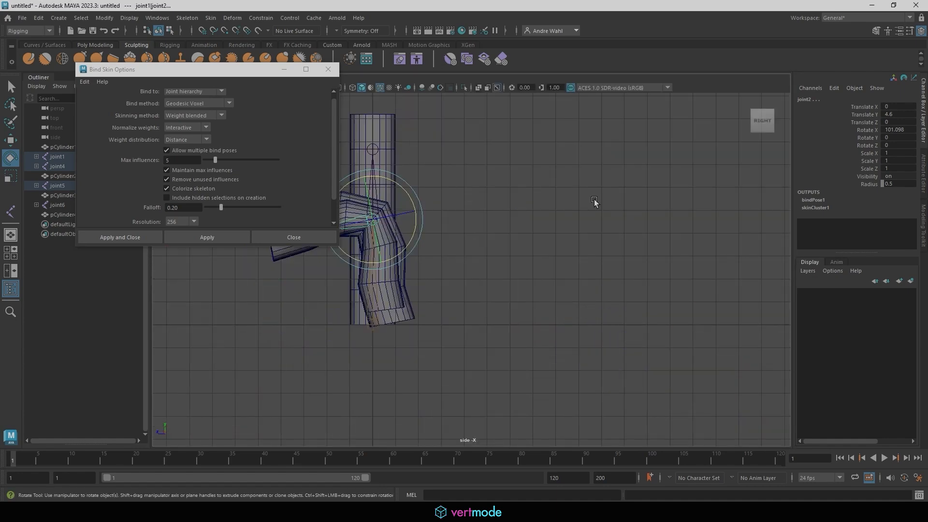
pyautogui.moveTo(593, 199); pyautogui.dragTo(516, 245)
pyautogui.scroll(3, 515, 245)
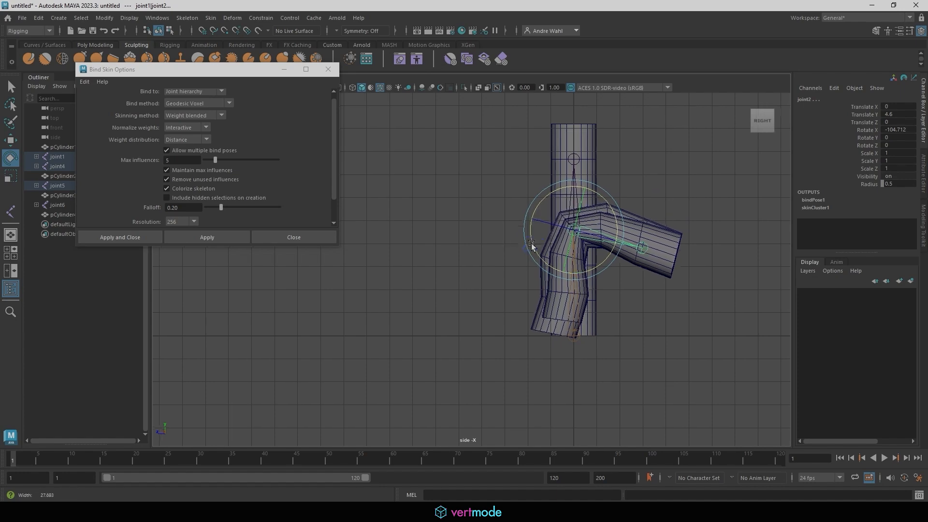
pyautogui.keyDown('alt'); pyautogui.moveTo(659, 310); pyautogui.dragTo(555, 232, button='middle'); pyautogui.keyUp('alt')
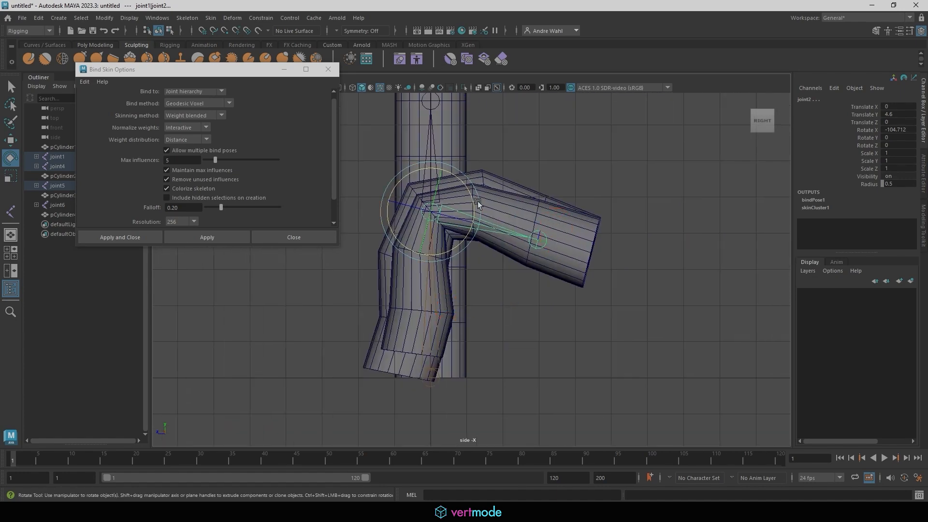
pyautogui.moveTo(477, 201); pyautogui.dragTo(415, 300)
pyautogui.press('space')
pyautogui.press('space')
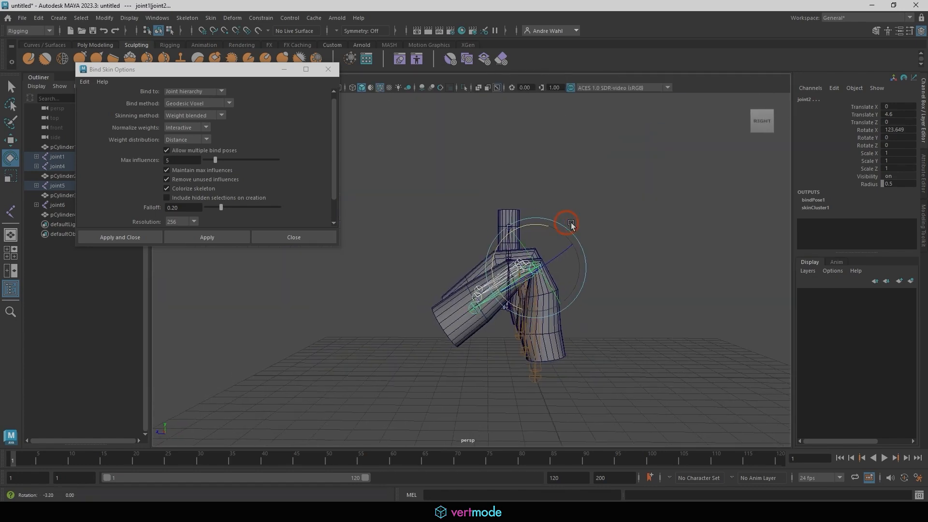
# Try rotating the three middle joints freely around several axes, and undo that rotation
pyautogui.keyDown('alt'); pyautogui.moveTo(571, 226); pyautogui.dragTo(782, 221); pyautogui.keyUp('alt')
pyautogui.keyDown('alt'); pyautogui.moveTo(782, 220); pyautogui.dragTo(514, 283, button='right'); pyautogui.keyUp('alt')
pyautogui.moveTo(477, 260); pyautogui.dragTo(623, 207)
pyautogui.hotkey('ctrl', 'z')
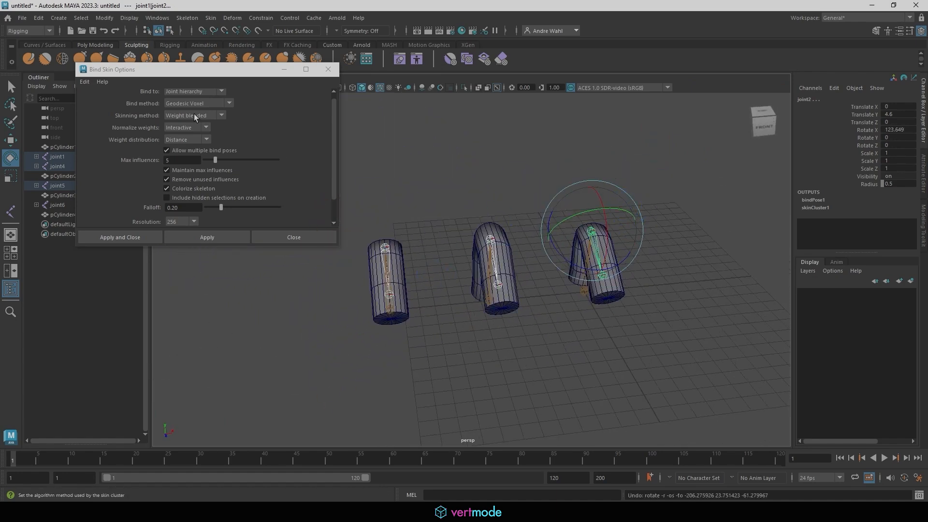
# Review the Skinning method choices again and examine the three bent cylinders from several sides
pyautogui.click(196, 116)
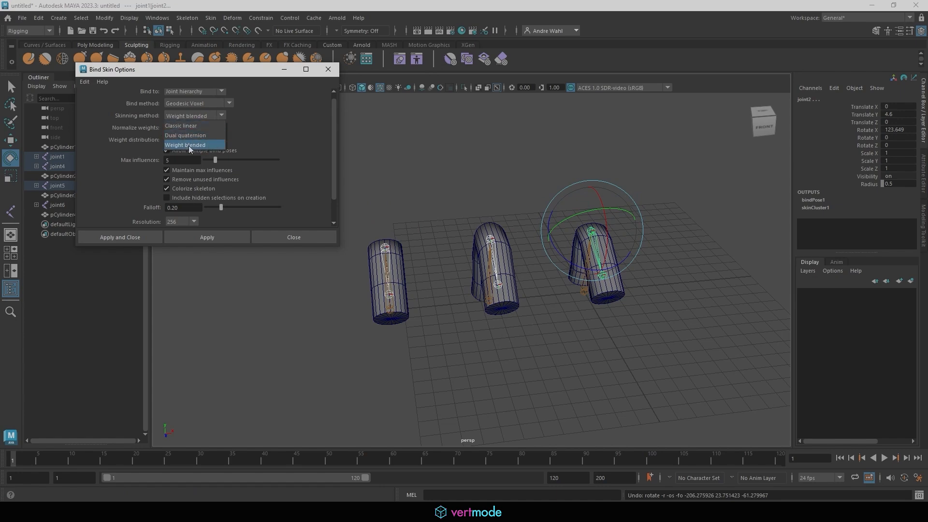
pyautogui.click(312, 104)
pyautogui.keyDown('alt'); pyautogui.moveTo(651, 264); pyautogui.dragTo(723, 264); pyautogui.keyUp('alt')
pyautogui.keyDown('alt'); pyautogui.moveTo(611, 251); pyautogui.dragTo(442, 253); pyautogui.keyUp('alt')
# Undo the bends of the three middle joints until all the cylinders are straight
pyautogui.hotkey('ctrl', 'z')
pyautogui.hotkey('ctrl', 'z')
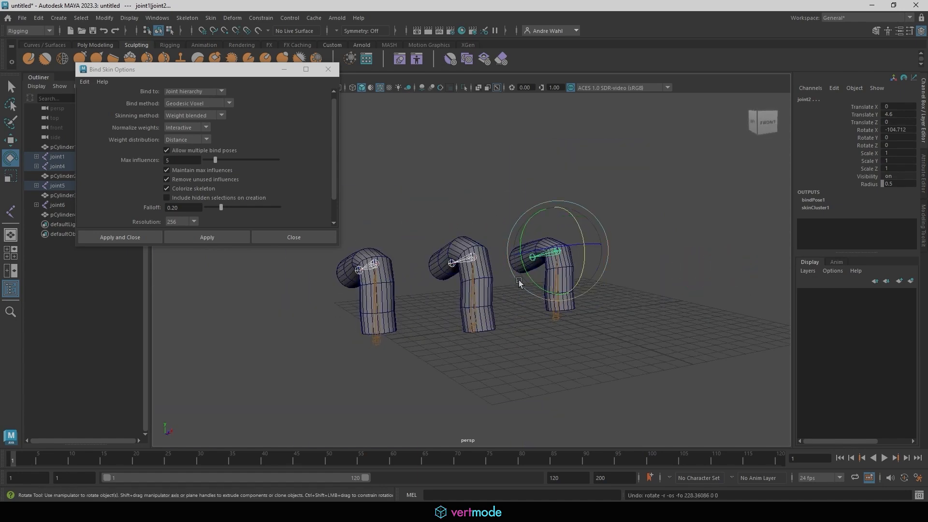
pyautogui.hotkey('ctrl', 'z')
pyautogui.hotkey('ctrl', 'z')
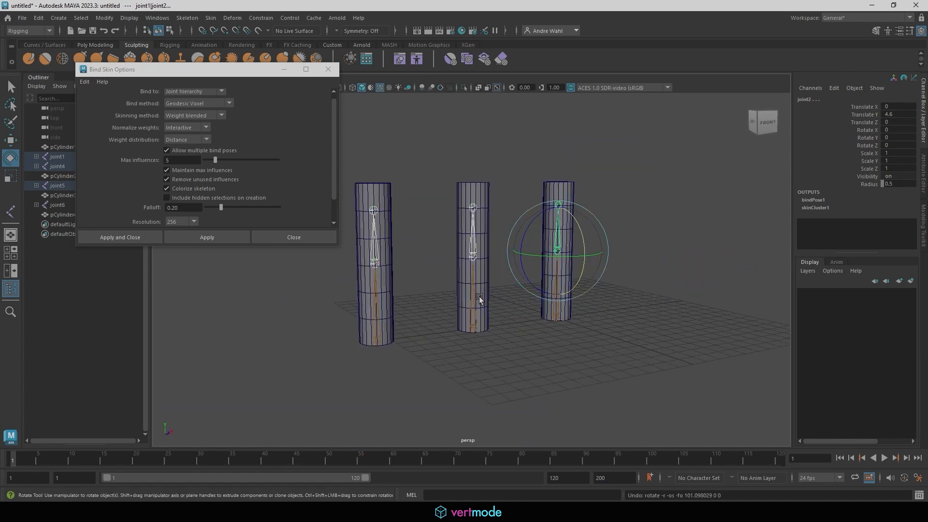
# Select the full joint hierarchies of the three bound cylinders and rotate them about -132 degrees in Y to compare the twisting
pyautogui.click(376, 340)
pyautogui.keyDown('shift'); pyautogui.click(473, 329); pyautogui.keyUp('shift')
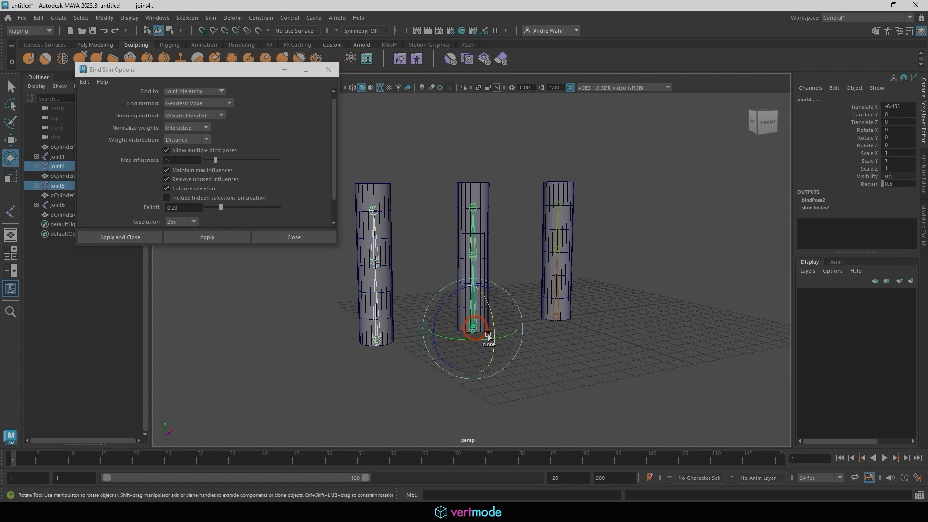
pyautogui.keyDown('shift'); pyautogui.click(565, 317); pyautogui.keyUp('shift')
pyautogui.click(281, 83)
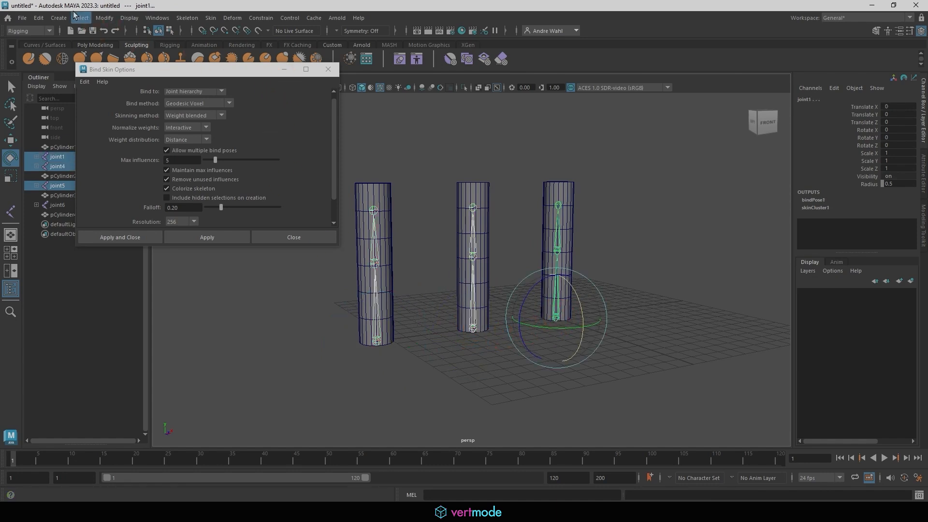
pyautogui.click(80, 17)
pyautogui.click(100, 69)
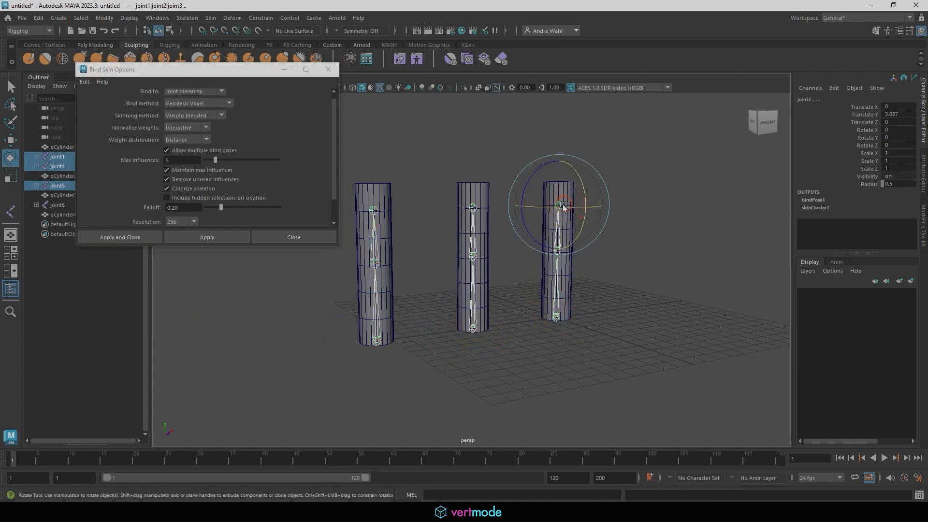
pyautogui.moveTo(563, 207); pyautogui.dragTo(523, 205)
pyautogui.moveTo(651, 233)
pyautogui.keyDown('alt'); pyautogui.mouseDown()
pyautogui.moveTo(563, 245)
pyautogui.moveTo(630, 287)
pyautogui.moveTo(552, 326)
pyautogui.moveTo(457, 284)
pyautogui.moveTo(524, 237)
pyautogui.mouseUp(); pyautogui.keyUp('alt')
pyautogui.click(406, 271)
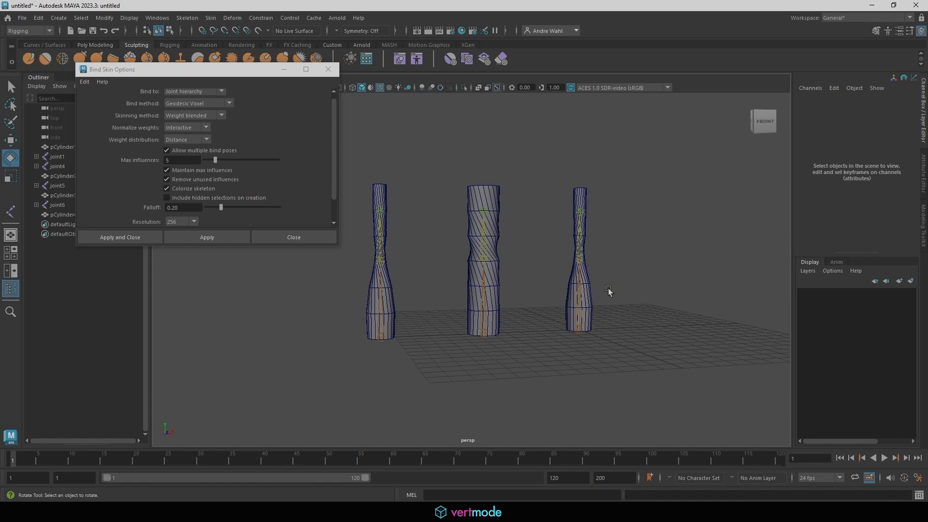
# Set the skinning method in the Bind Skin options to Dual quaternion
pyautogui.moveTo(608, 290)
pyautogui.keyDown('alt'); pyautogui.mouseDown()
pyautogui.moveTo(508, 315)
pyautogui.moveTo(506, 276)
pyautogui.moveTo(474, 265)
pyautogui.moveTo(494, 257)
pyautogui.mouseUp(); pyautogui.keyUp('alt')
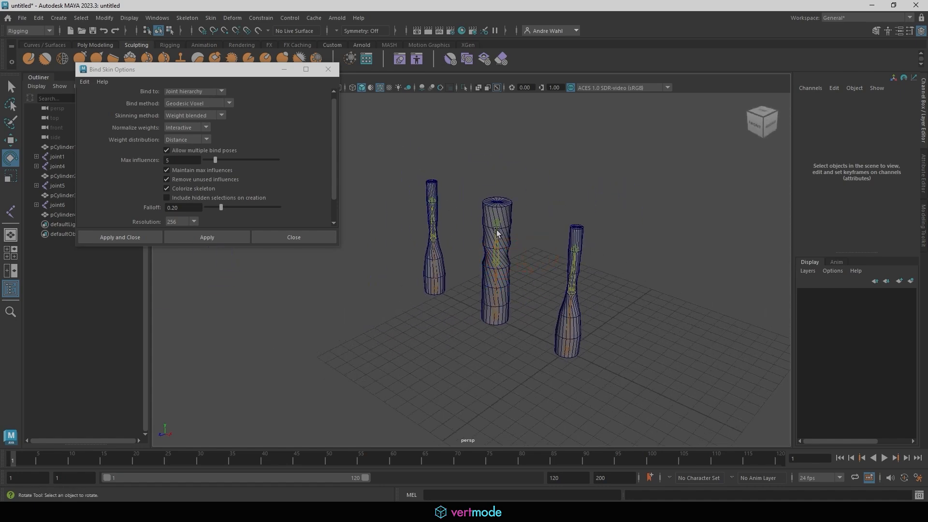
pyautogui.click(181, 115)
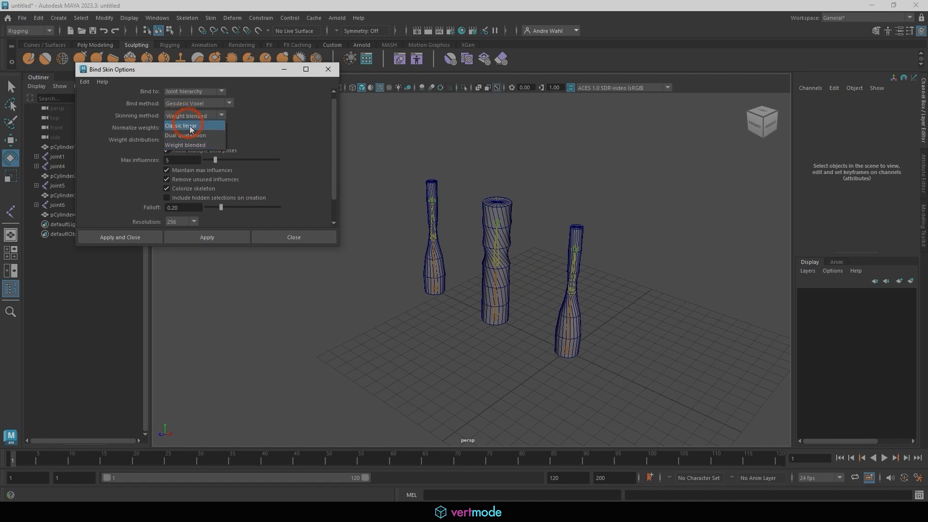
pyautogui.click(180, 122)
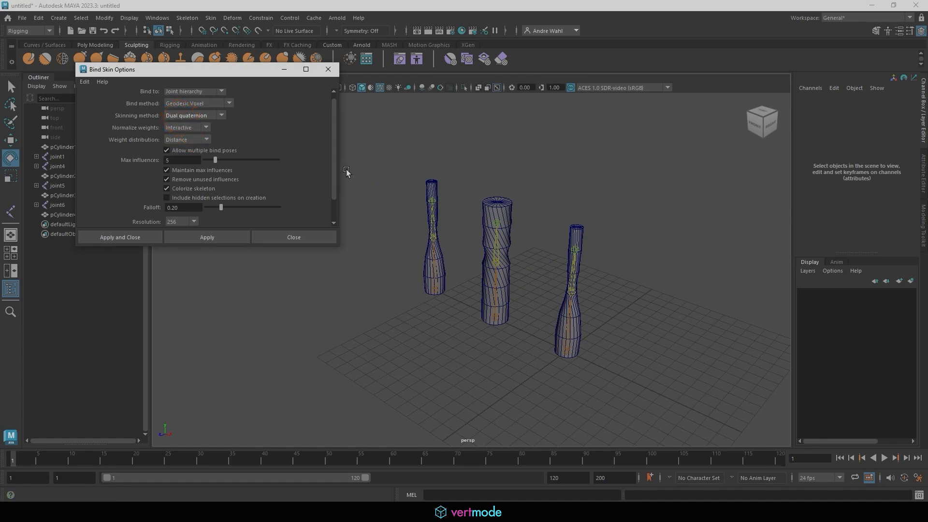
pyautogui.click(440, 274)
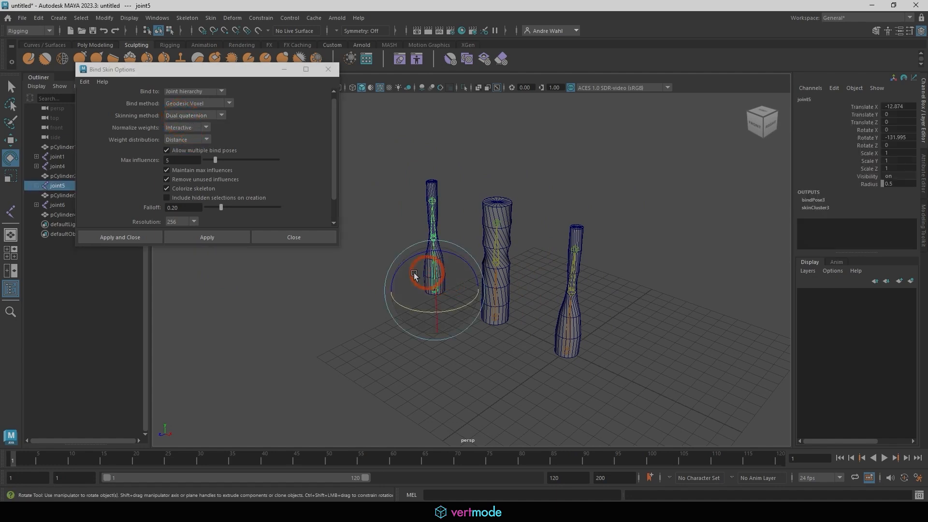
pyautogui.moveTo(389, 314); pyautogui.dragTo(447, 213)
pyautogui.hotkey('ctrl', 'z')
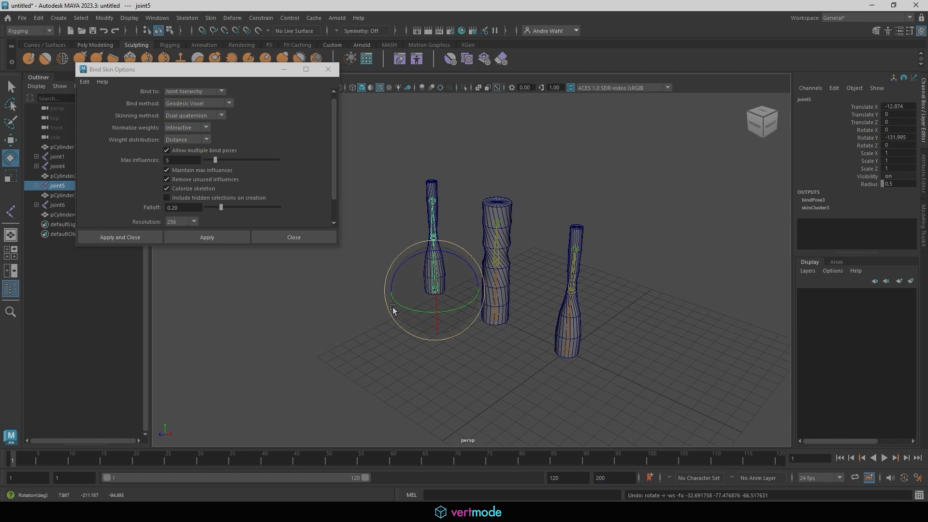
# Delete the other three cylinders and their joint chains, keeping only the cylinder and chain at the origin
pyautogui.click(383, 320)
pyautogui.press('Delete')
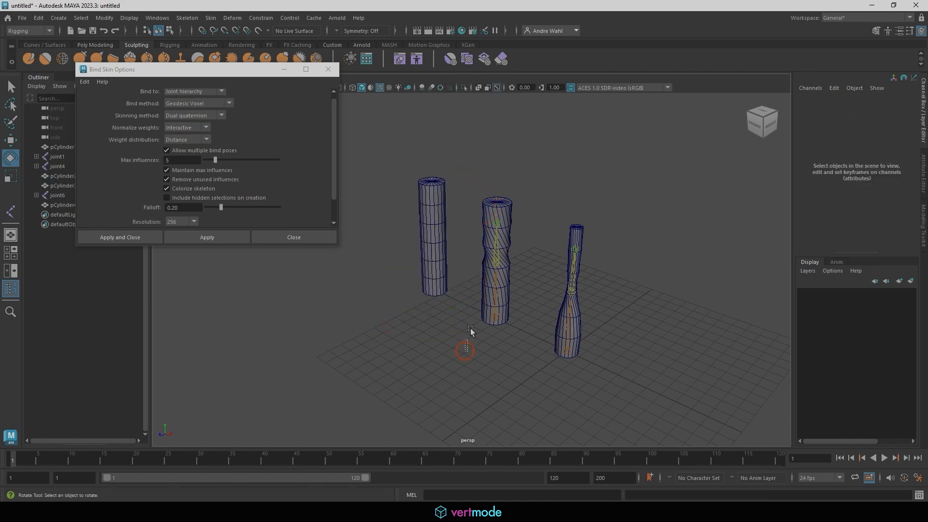
pyautogui.moveTo(472, 332); pyautogui.dragTo(504, 166)
pyautogui.press('Delete')
pyautogui.press('Delete')
pyautogui.press('Delete')
pyautogui.keyDown('alt'); pyautogui.moveTo(474, 203); pyautogui.dragTo(428, 139); pyautogui.keyUp('alt')
pyautogui.press('Delete')
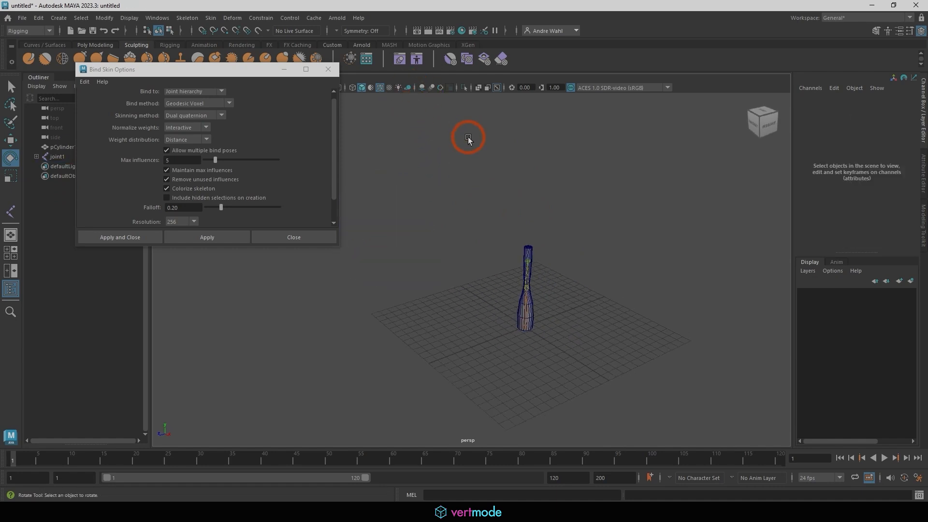
# Return the remaining cylinder to its bind pose and unbind its skin
pyautogui.click(517, 321)
pyautogui.scroll(3, 535, 323)
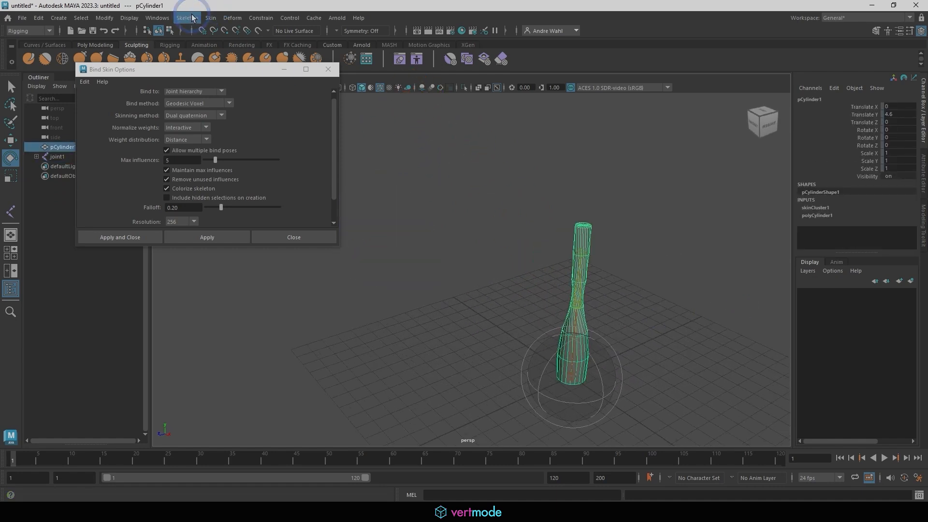
pyautogui.click(213, 18)
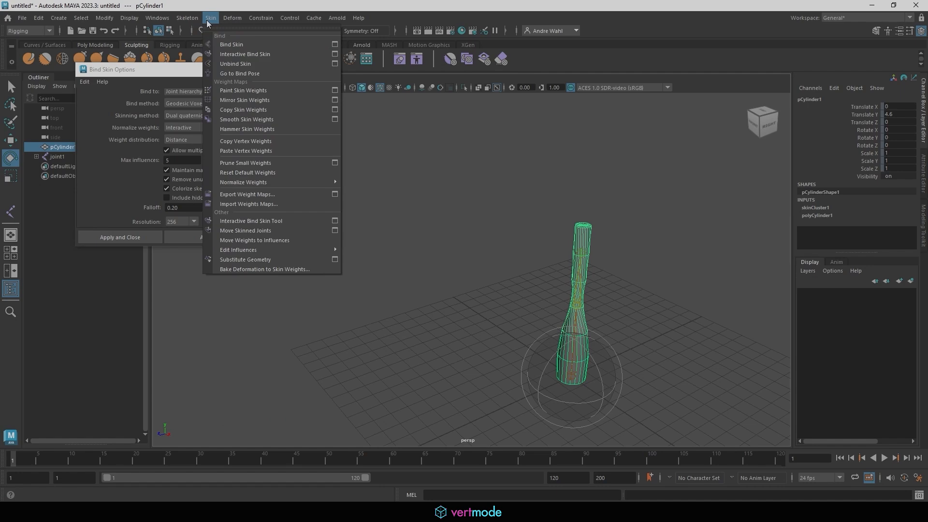
pyautogui.click(224, 74)
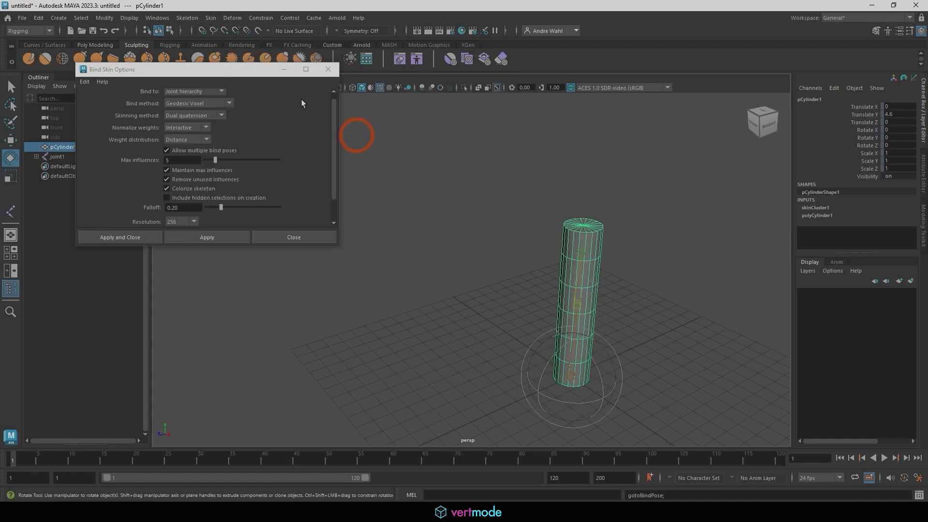
pyautogui.click(211, 18)
pyautogui.click(228, 63)
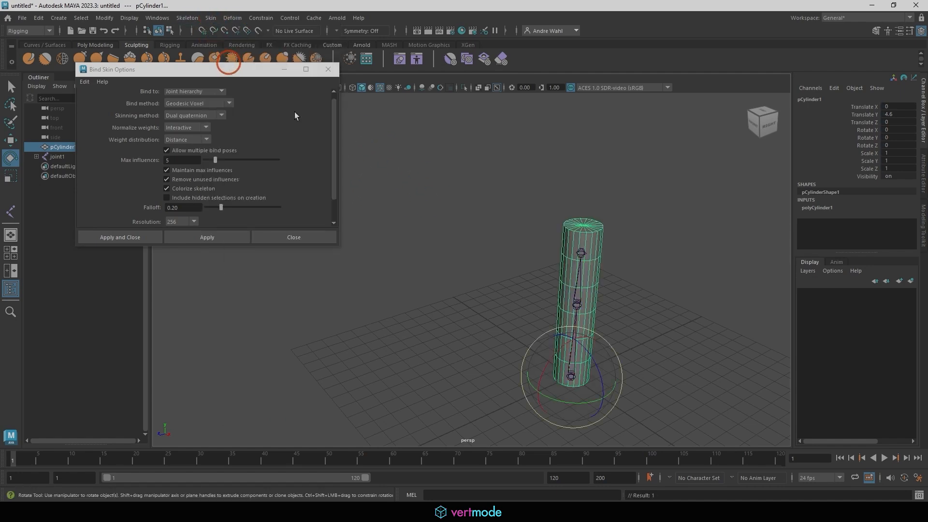
# Bind the remaining cylinder to its root joint again with the Bind Skin command
pyautogui.keyDown('alt'); pyautogui.moveTo(559, 247); pyautogui.dragTo(460, 160, button='middle'); pyautogui.keyUp('alt')
pyautogui.keyDown('alt'); pyautogui.moveTo(459, 159); pyautogui.dragTo(581, 255, button='right'); pyautogui.keyUp('alt')
pyautogui.click(537, 272)
pyautogui.click(475, 273)
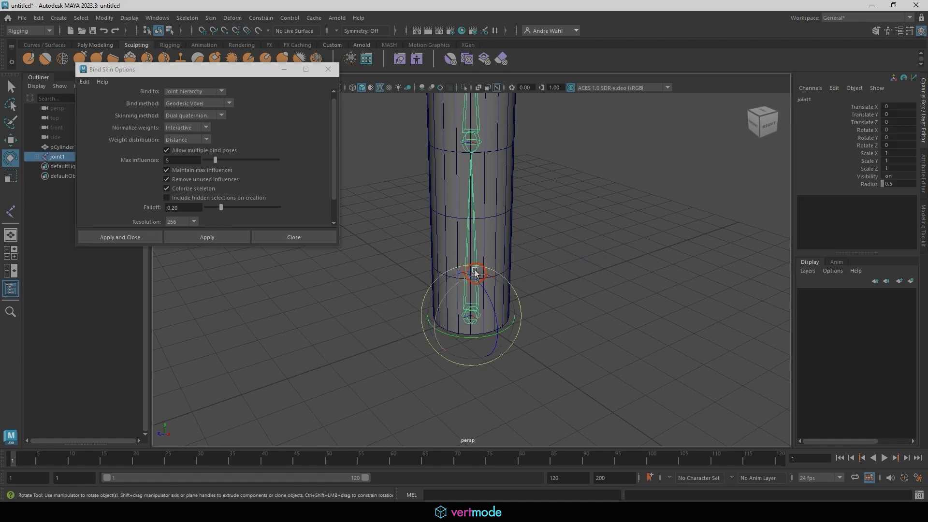
pyautogui.keyDown('shift'); pyautogui.click(488, 225); pyautogui.keyUp('shift')
pyautogui.click(269, 69)
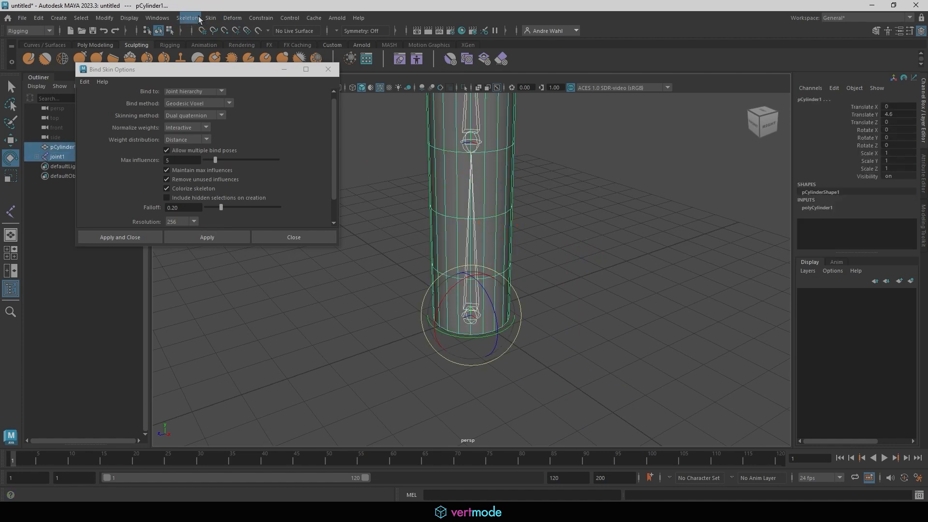
pyautogui.click(199, 18)
pyautogui.moveTo(211, 18)
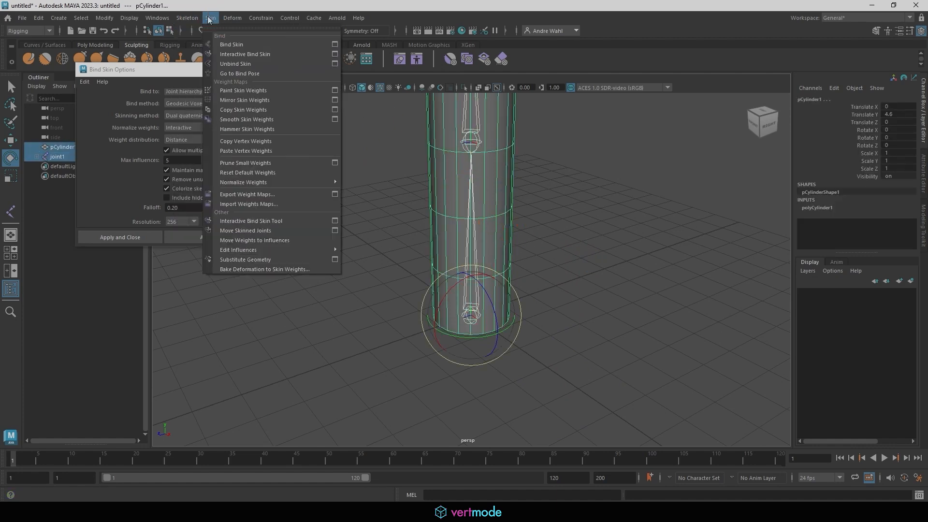
pyautogui.click(227, 44)
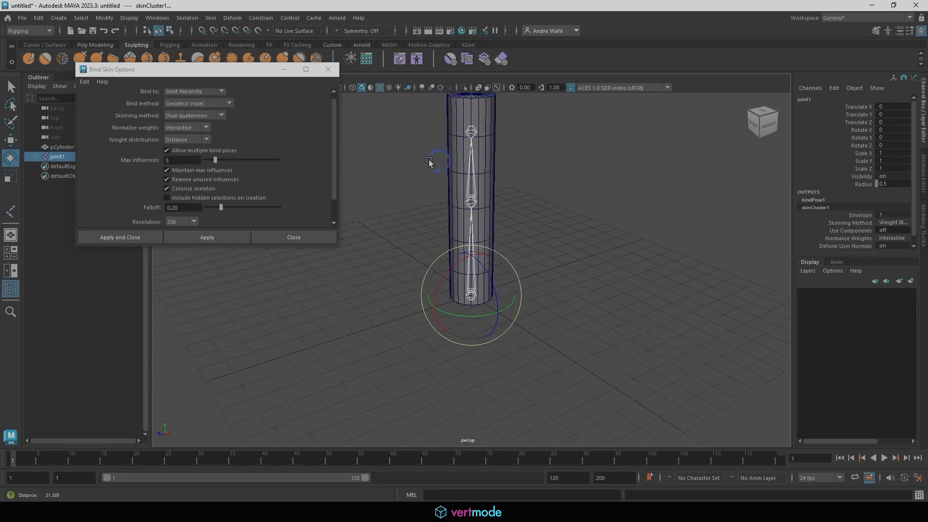
# Rotate the rebound cylinder's middle joint by about 83 degrees in X to test the bend
pyautogui.keyDown('alt'); pyautogui.moveTo(512, 161); pyautogui.dragTo(600, 259, button='middle'); pyautogui.keyUp('alt')
pyautogui.keyDown('alt'); pyautogui.moveTo(604, 257); pyautogui.dragTo(583, 249); pyautogui.keyUp('alt')
pyautogui.click(587, 251)
pyautogui.click(534, 304)
pyautogui.keyDown('alt'); pyautogui.moveTo(538, 273); pyautogui.dragTo(526, 232, button='middle'); pyautogui.keyUp('alt')
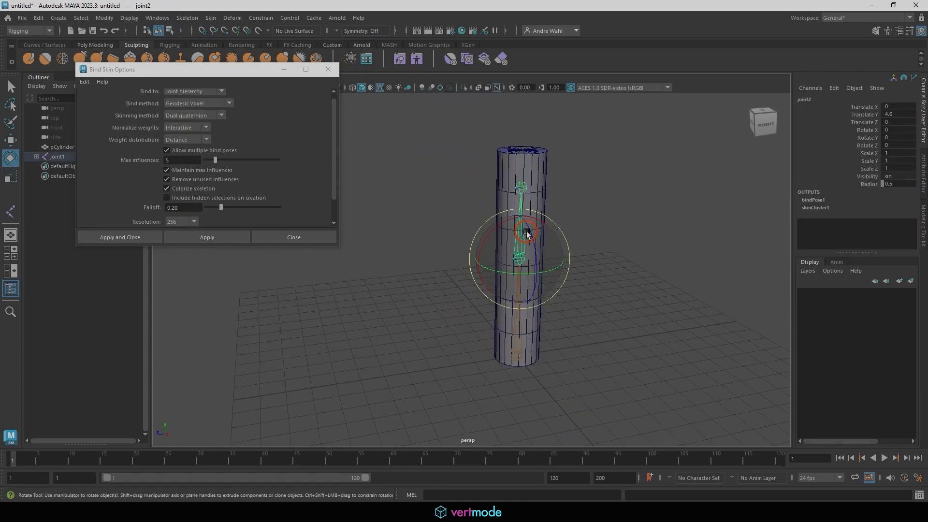
pyautogui.keyDown('alt'); pyautogui.moveTo(526, 233); pyautogui.dragTo(457, 265); pyautogui.keyUp('alt')
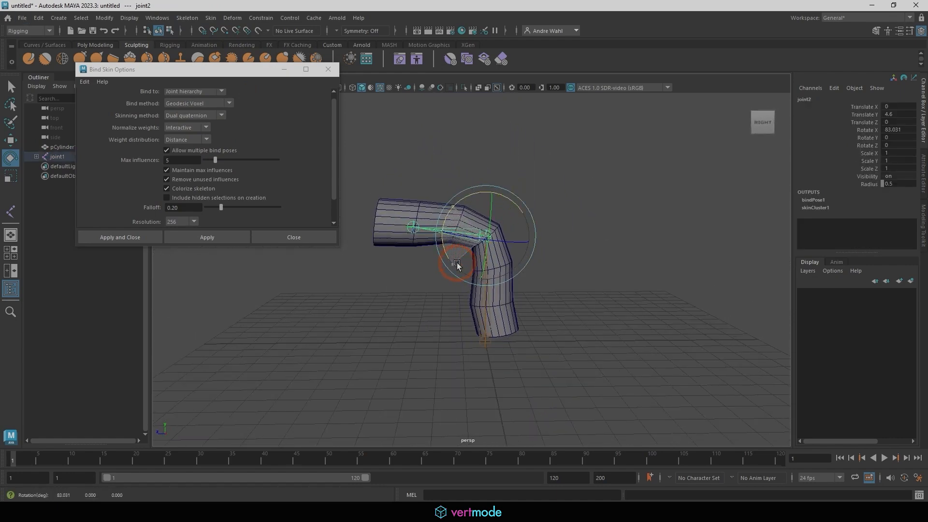
# Rotate the cylinder's end joint by about 86 degrees in X to curl the tip, and close the Bind Skin options
pyautogui.click(415, 231)
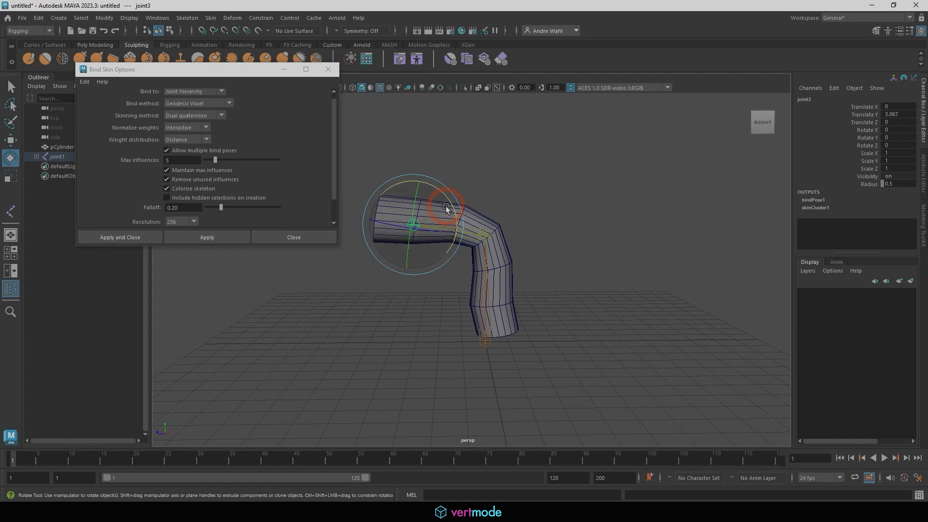
pyautogui.moveTo(446, 208); pyautogui.dragTo(373, 166)
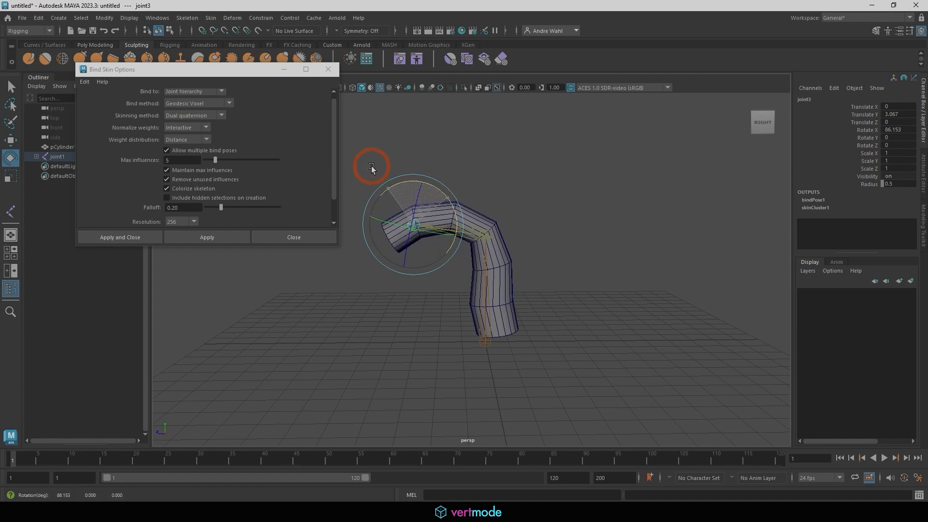
pyautogui.click(553, 241)
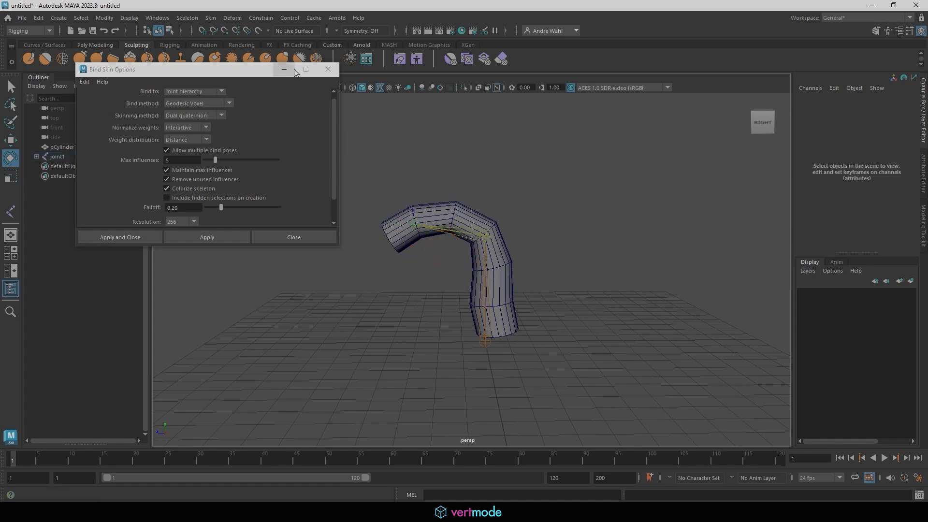
pyautogui.click(328, 70)
# Start the Paint Skin Weights tool on the bent cylinder and dock its tool settings alongside the Outliner
pyautogui.click(462, 213)
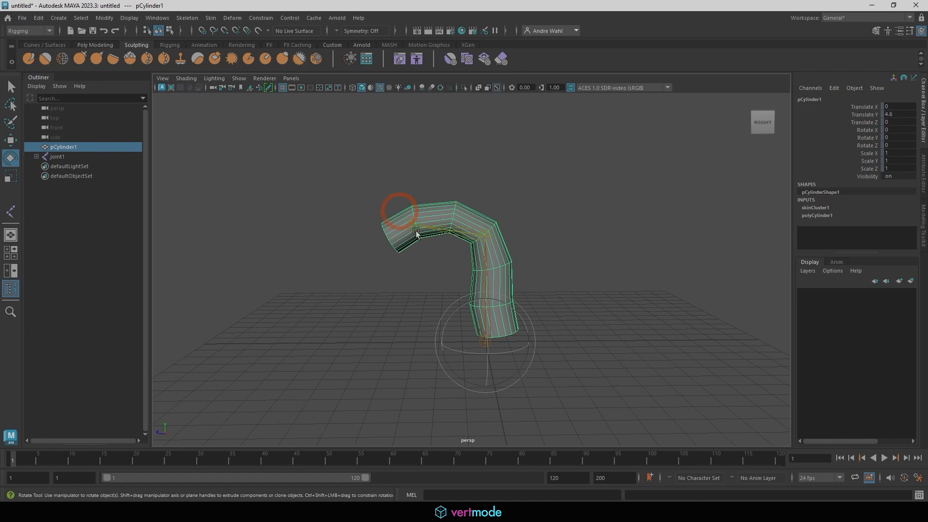
pyautogui.click(211, 18)
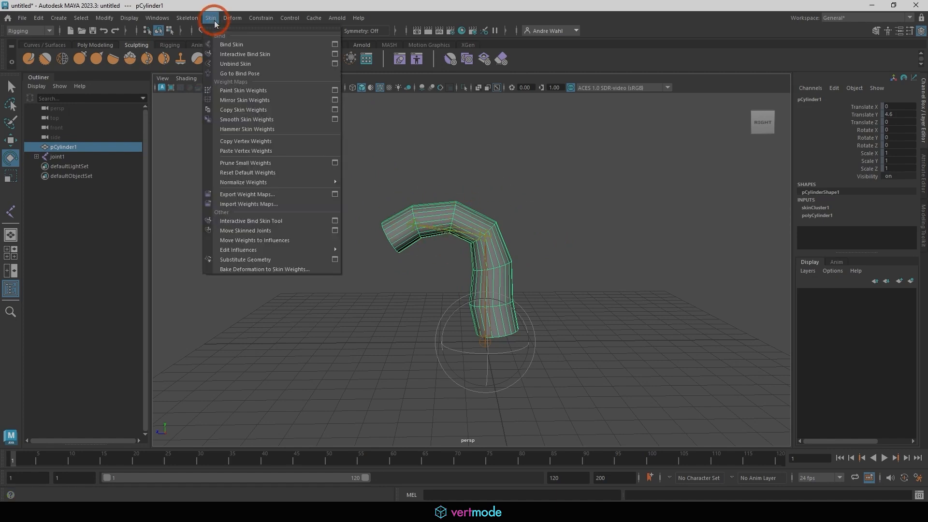
pyautogui.click(242, 90)
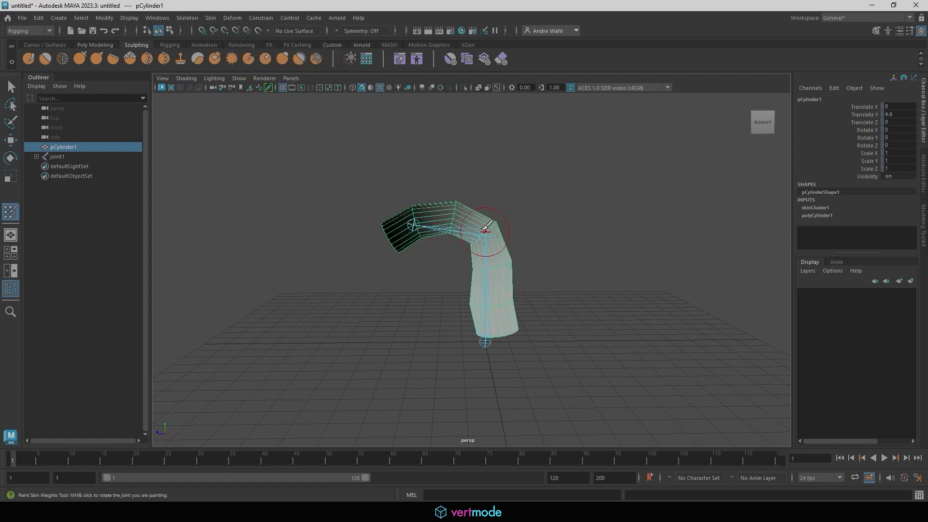
pyautogui.keyDown('alt'); pyautogui.moveTo(484, 220); pyautogui.dragTo(435, 245); pyautogui.keyUp('alt')
pyautogui.moveTo(426, 288)
pyautogui.keyDown('alt'); pyautogui.mouseDown()
pyautogui.moveTo(528, 259)
pyautogui.moveTo(493, 213)
pyautogui.moveTo(481, 247)
pyautogui.moveTo(528, 251)
pyautogui.moveTo(483, 262)
pyautogui.moveTo(534, 280)
pyautogui.moveTo(476, 310)
pyautogui.moveTo(537, 313)
pyautogui.mouseUp(); pyautogui.keyUp('alt')
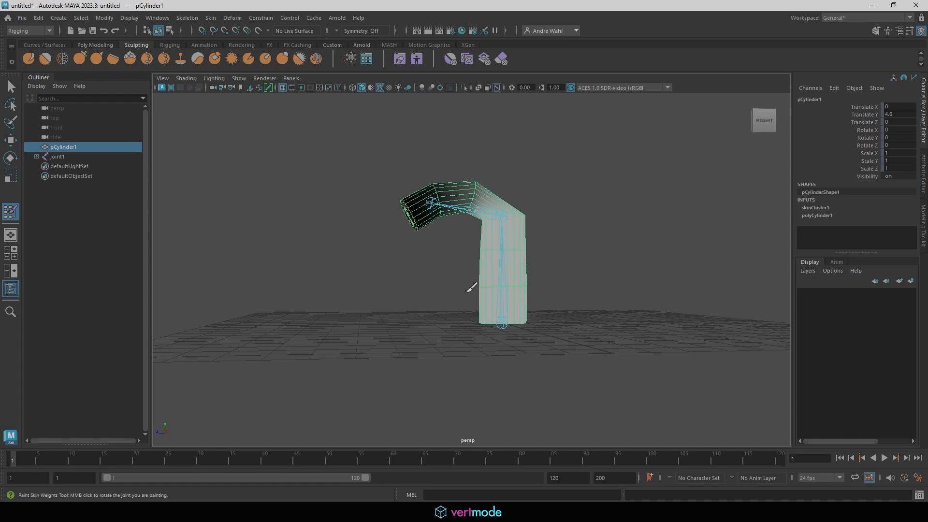
pyautogui.keyDown('alt'); pyautogui.moveTo(472, 287); pyautogui.dragTo(621, 285); pyautogui.keyUp('alt')
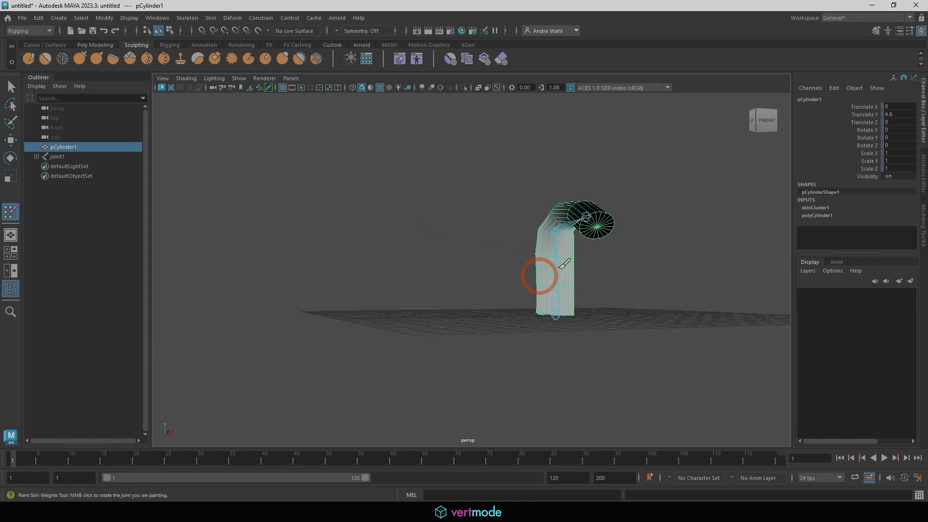
pyautogui.keyDown('alt'); pyautogui.moveTo(532, 253); pyautogui.dragTo(240, 180); pyautogui.keyUp('alt')
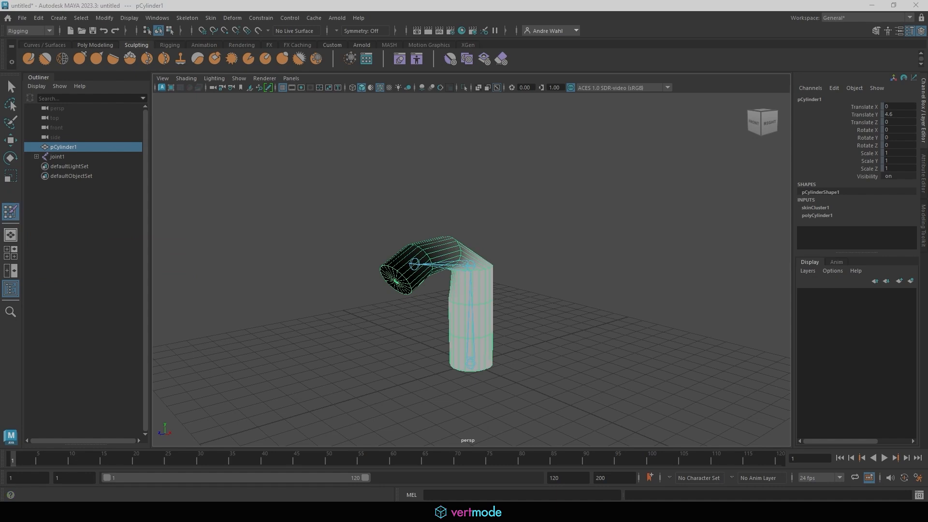
pyautogui.moveTo(261, 194); pyautogui.dragTo(211, 132)
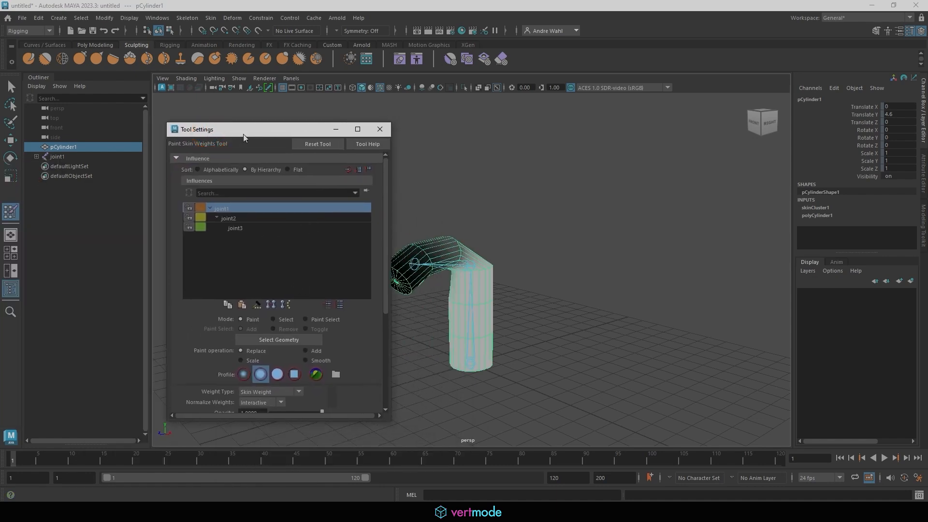
pyautogui.moveTo(239, 131); pyautogui.dragTo(127, 78)
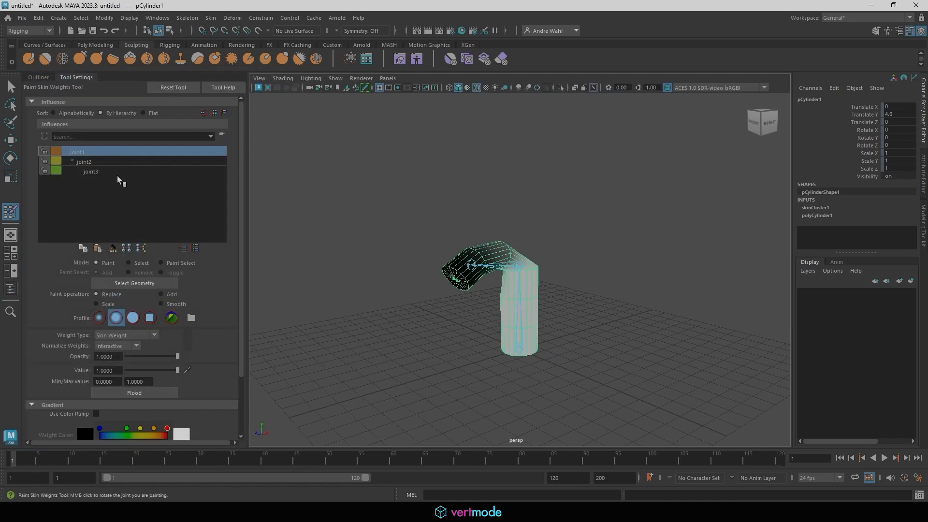
# Examine the weight maps of joint1, joint2 and joint3 by switching between them as the active influence
pyautogui.click(80, 160)
pyautogui.click(83, 171)
pyautogui.click(84, 161)
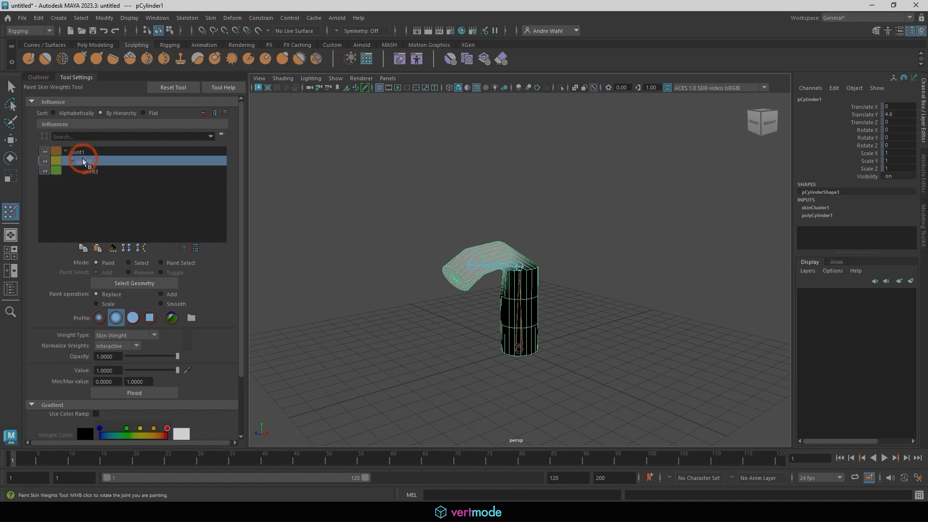
pyautogui.click(78, 152)
pyautogui.click(84, 161)
pyautogui.click(84, 171)
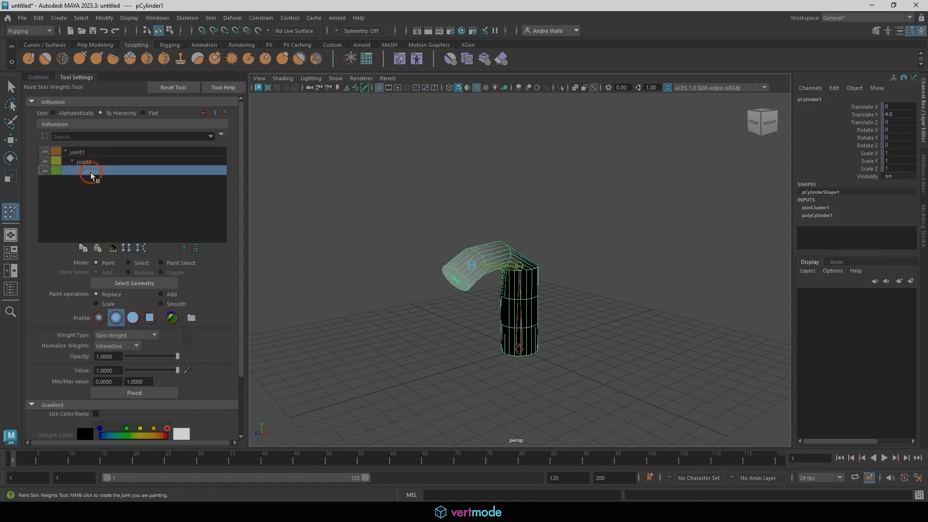
pyautogui.click(77, 152)
# Paint joint2's weight around the cylinder's main bend using Replace with a value of 1
pyautogui.click(88, 163)
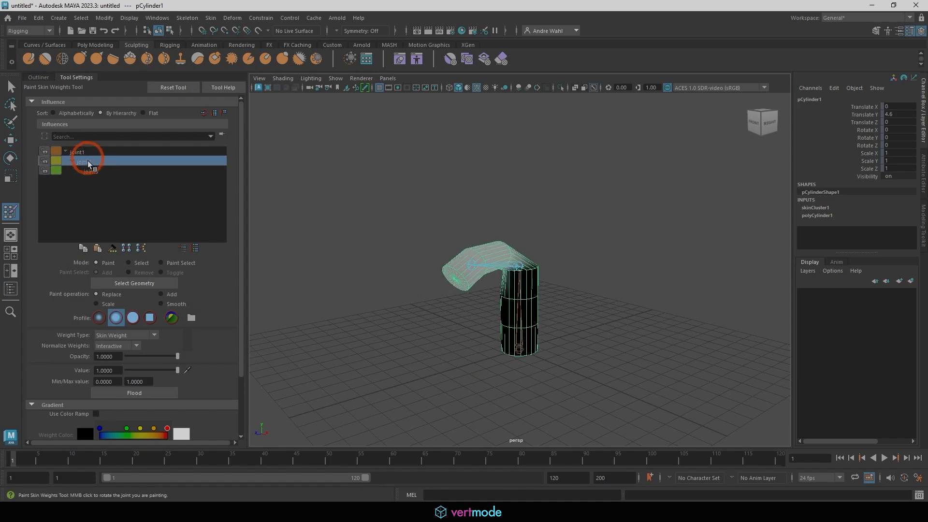
pyautogui.keyDown('alt'); pyautogui.moveTo(568, 247); pyautogui.dragTo(513, 257); pyautogui.keyUp('alt')
pyautogui.scroll(3, 435, 243)
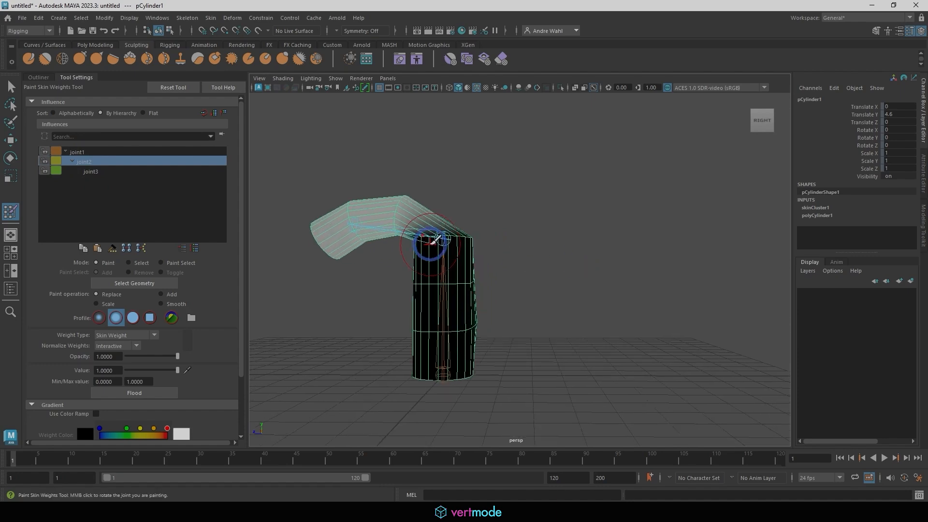
pyautogui.moveTo(435, 243)
pyautogui.mouseDown()
pyautogui.moveTo(424, 243)
pyautogui.moveTo(432, 232)
pyautogui.moveTo(338, 273)
pyautogui.moveTo(534, 253)
pyautogui.moveTo(510, 215)
pyautogui.moveTo(460, 213)
pyautogui.moveTo(642, 265)
pyautogui.moveTo(607, 280)
pyautogui.moveTo(651, 241)
pyautogui.moveTo(566, 257)
pyautogui.mouseUp()
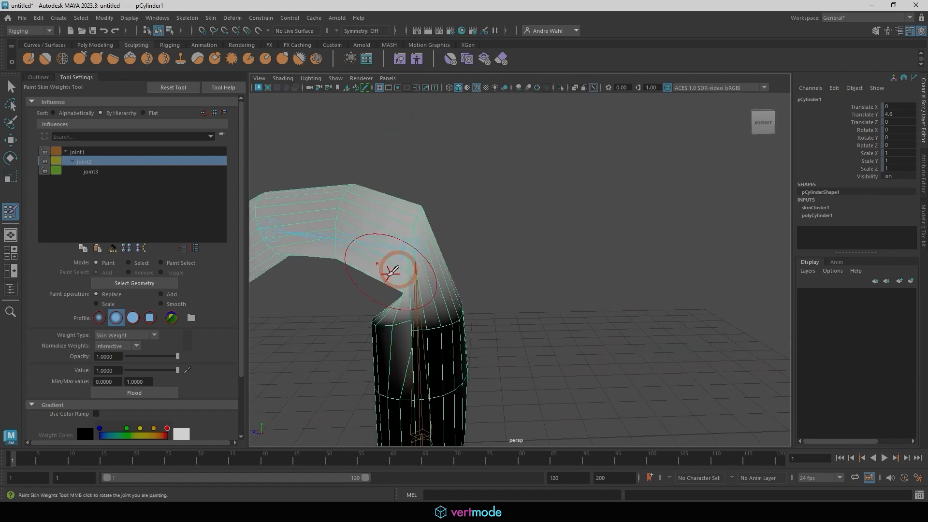
pyautogui.press('f')
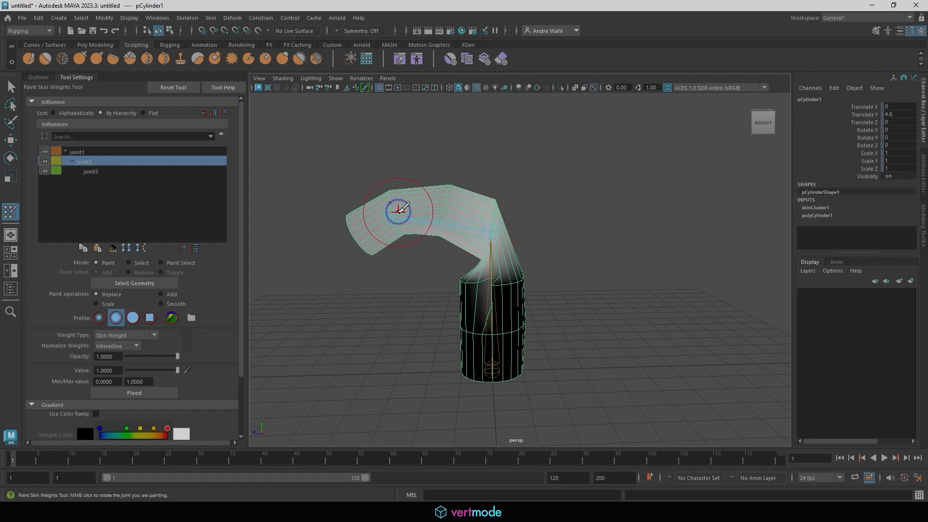
# Make joint3 the active influence from the viewport and paint its weight over the cylinder's curled end with Replace at value 1
pyautogui.rightClick(399, 212)
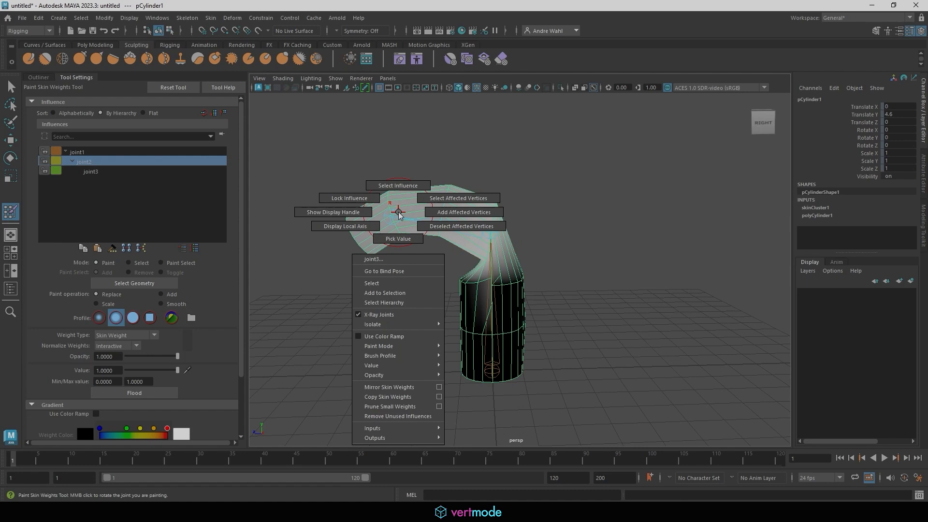
pyautogui.rightClick(435, 199)
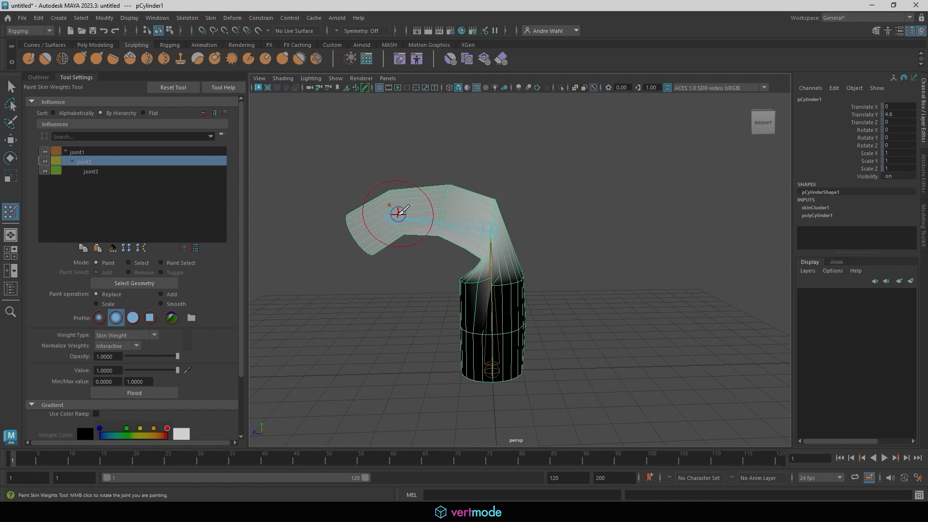
pyautogui.rightClick(399, 215)
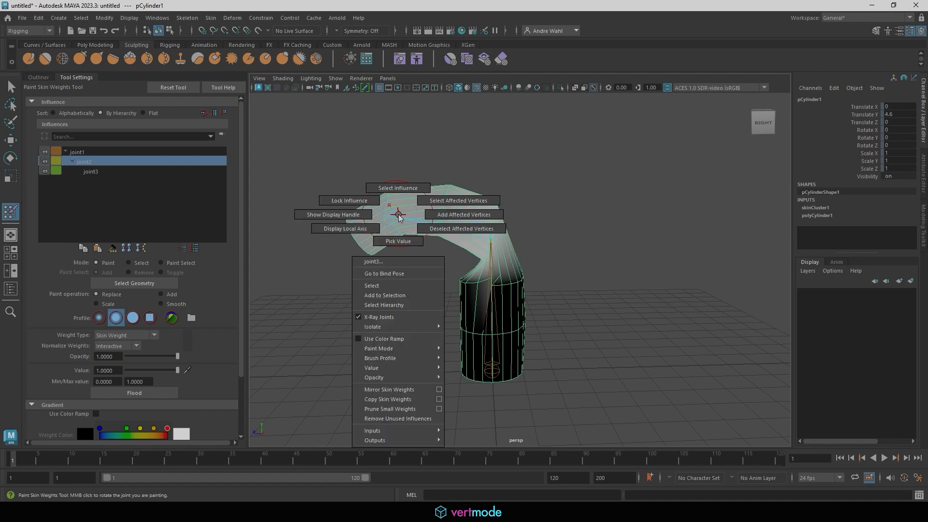
pyautogui.click(395, 190)
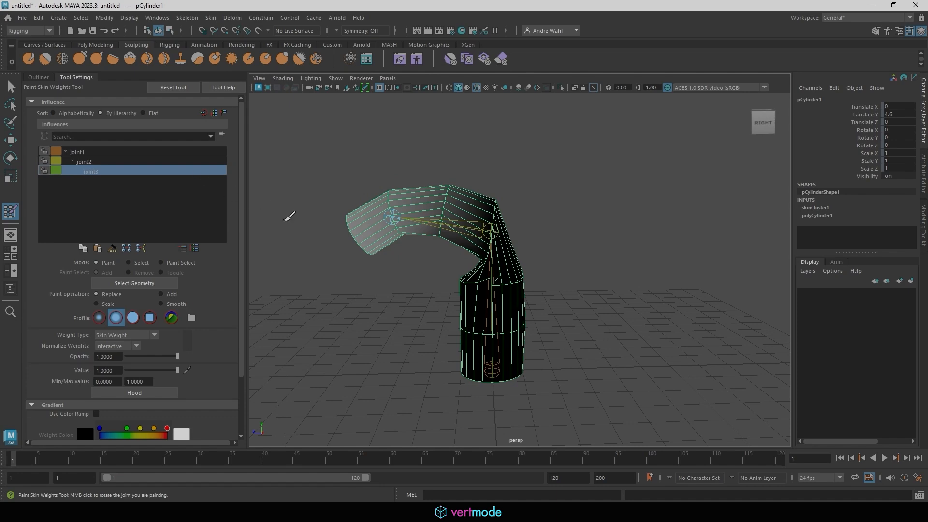
pyautogui.moveTo(399, 237)
pyautogui.mouseDown()
pyautogui.moveTo(373, 231)
pyautogui.moveTo(356, 213)
pyautogui.moveTo(399, 257)
pyautogui.moveTo(284, 280)
pyautogui.moveTo(532, 263)
pyautogui.moveTo(358, 290)
pyautogui.moveTo(634, 261)
pyautogui.moveTo(662, 236)
pyautogui.moveTo(650, 253)
pyautogui.moveTo(559, 193)
pyautogui.moveTo(491, 209)
pyautogui.mouseUp()
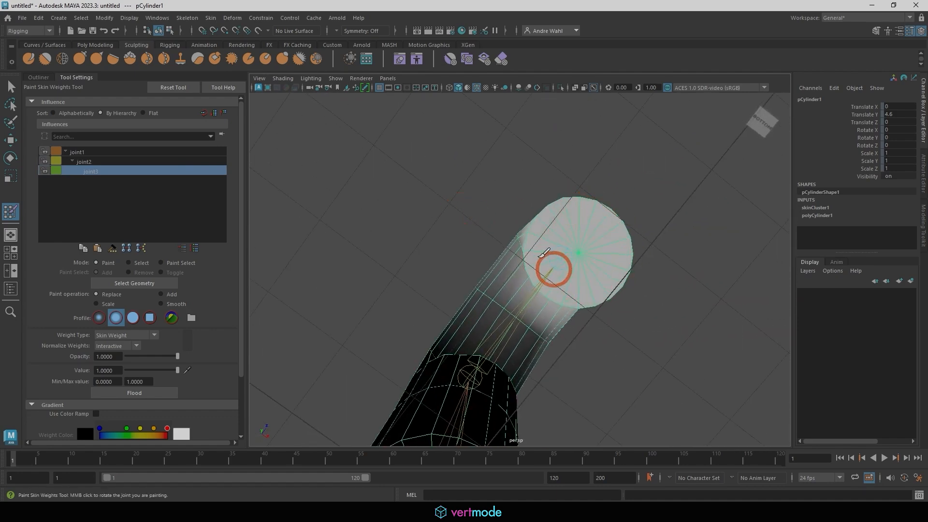
pyautogui.keyDown('alt'); pyautogui.moveTo(601, 238); pyautogui.dragTo(730, 302); pyautogui.keyUp('alt')
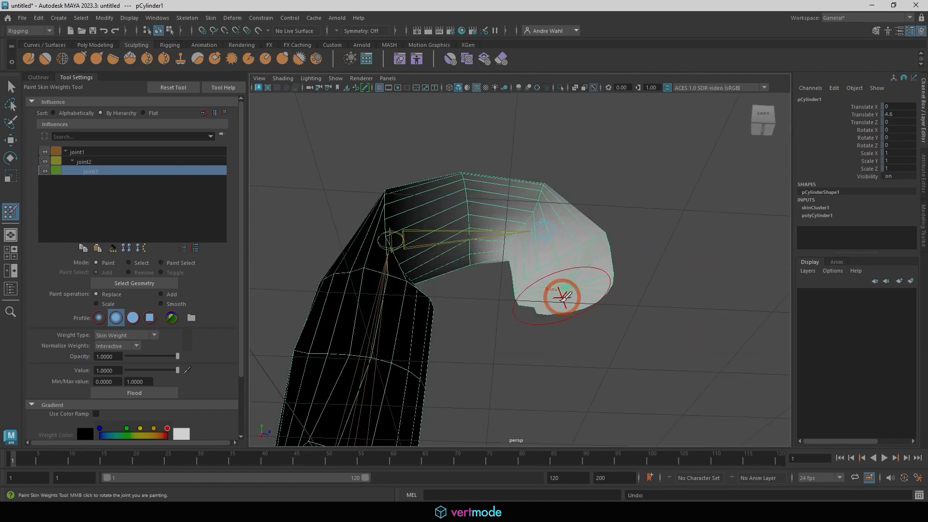
pyautogui.moveTo(591, 294)
pyautogui.mouseDown()
pyautogui.moveTo(543, 291)
pyautogui.moveTo(571, 275)
pyautogui.moveTo(542, 315)
pyautogui.moveTo(488, 339)
pyautogui.mouseUp()
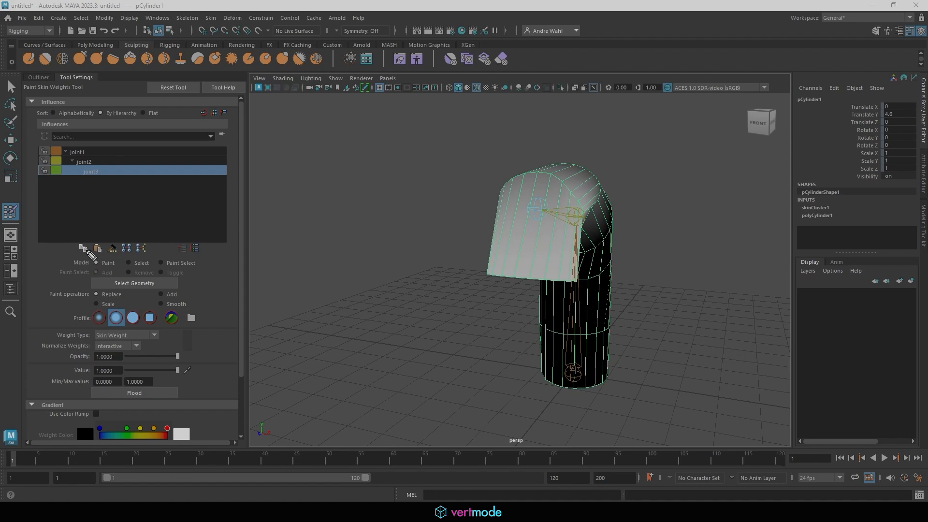
# Lock the skin weights of joint3 in the influence list
pyautogui.moveTo(65, 195); pyautogui.dragTo(18, 181)
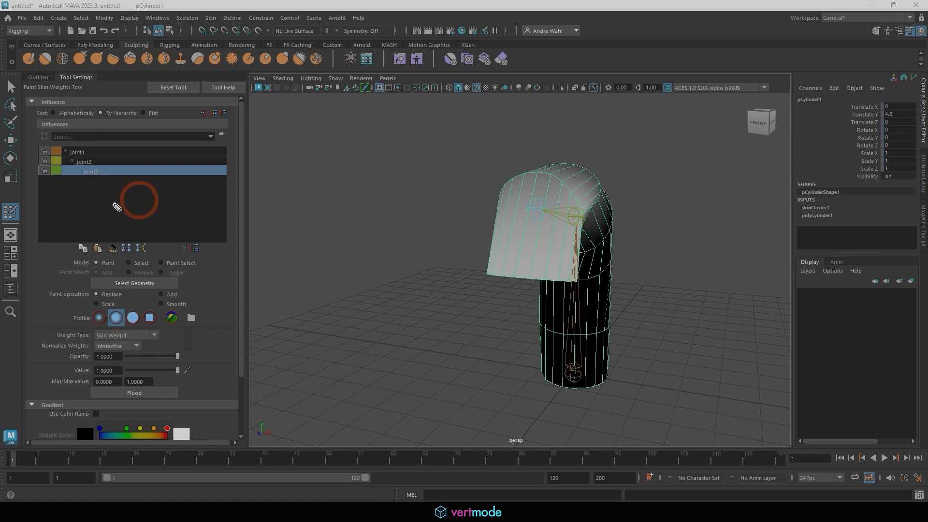
pyautogui.moveTo(32, 186)
pyautogui.mouseDown()
pyautogui.moveTo(33, 135)
pyautogui.moveTo(58, 185)
pyautogui.mouseUp()
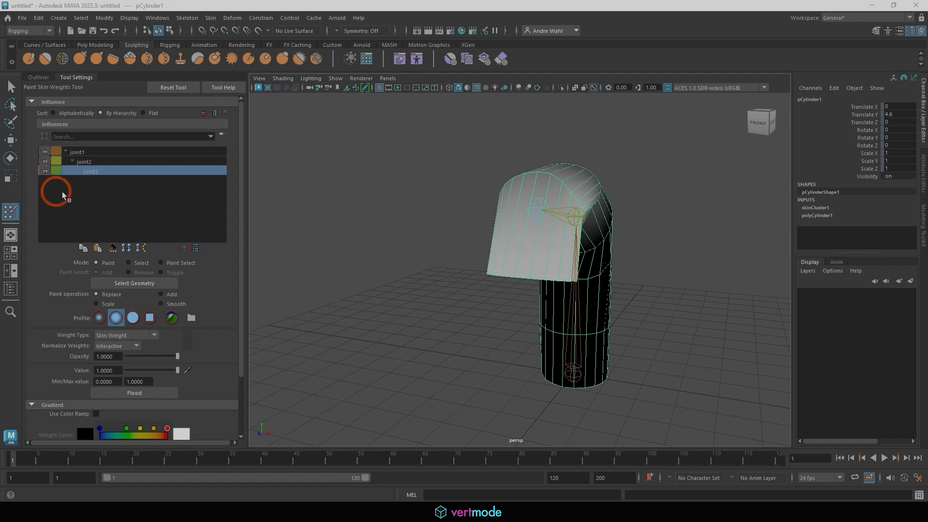
pyautogui.click(44, 171)
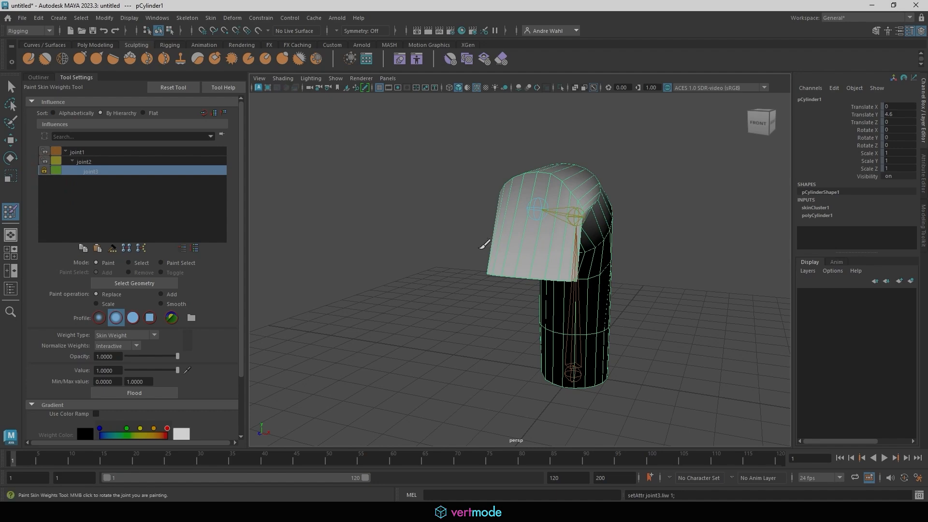
# Paint joint3's weight past the end joint into the section towards joint2, using Replace at value 1
pyautogui.keyDown('alt'); pyautogui.moveTo(433, 245); pyautogui.dragTo(393, 229); pyautogui.keyUp('alt')
pyautogui.click(111, 163)
pyautogui.click(111, 168)
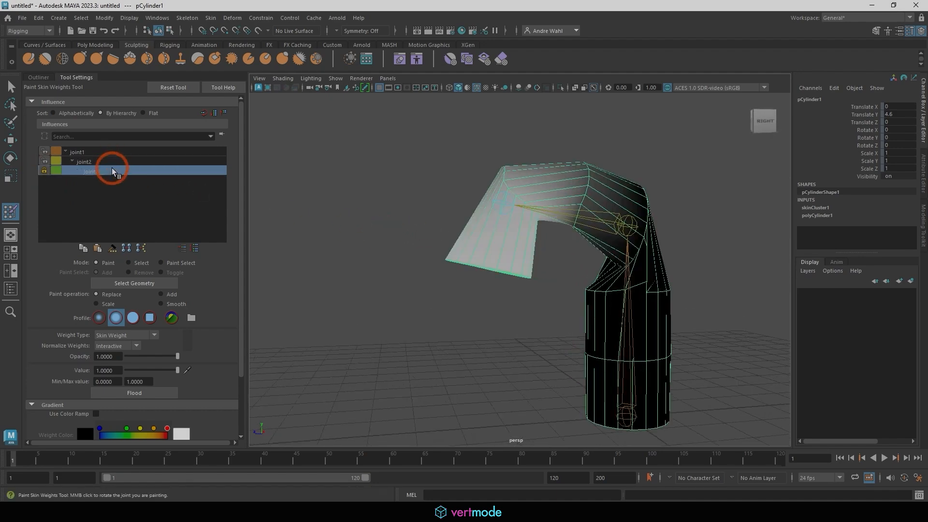
pyautogui.moveTo(500, 254)
pyautogui.mouseDown()
pyautogui.moveTo(499, 168)
pyautogui.moveTo(534, 240)
pyautogui.mouseUp()
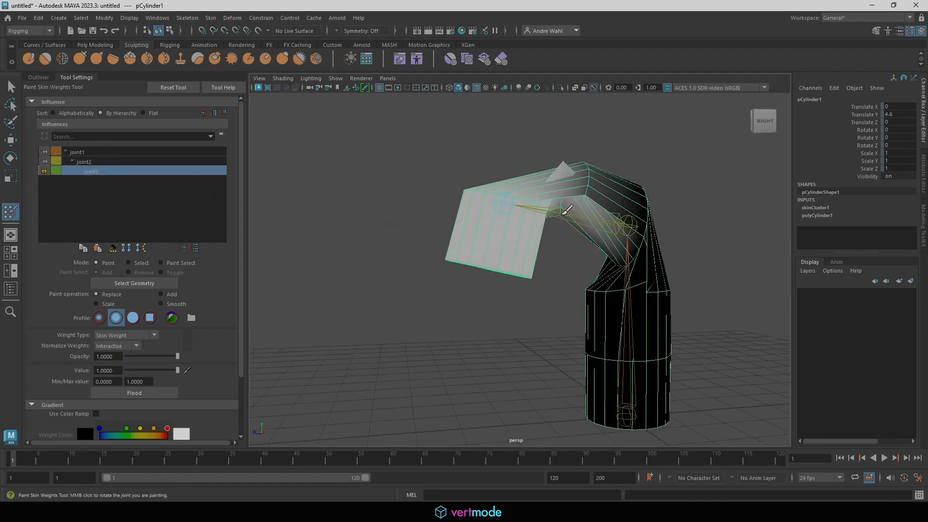
pyautogui.moveTo(543, 207)
pyautogui.keyDown('alt'); pyautogui.mouseDown()
pyautogui.moveTo(483, 207)
pyautogui.moveTo(480, 217)
pyautogui.moveTo(535, 207)
pyautogui.mouseUp(); pyautogui.keyUp('alt')
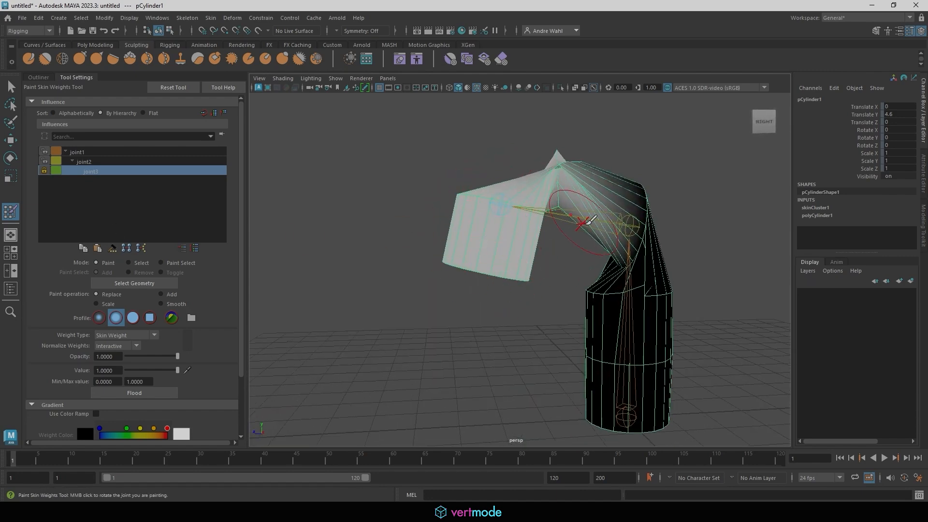
pyautogui.moveTo(503, 234); pyautogui.dragTo(584, 192)
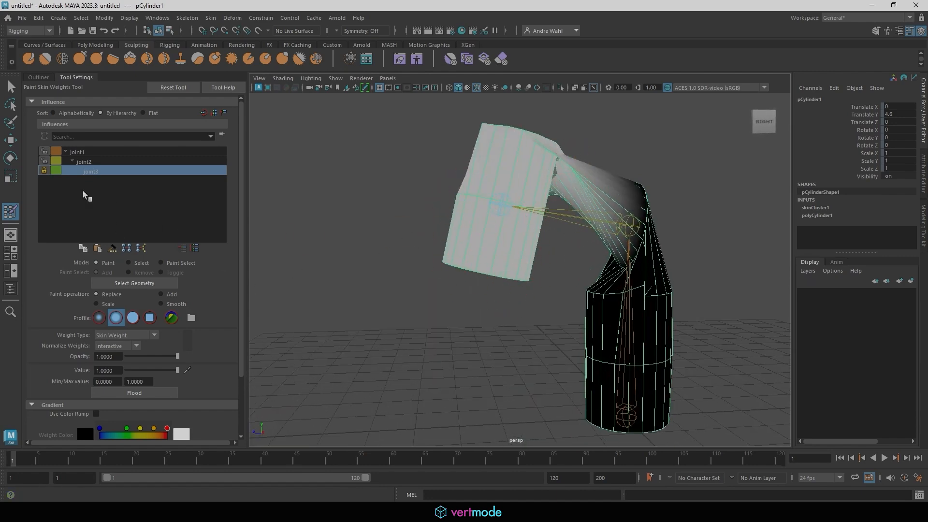
# Try rotating the end joint to test how the painted weights deform the cylinder
pyautogui.click(11, 86)
pyautogui.click(423, 197)
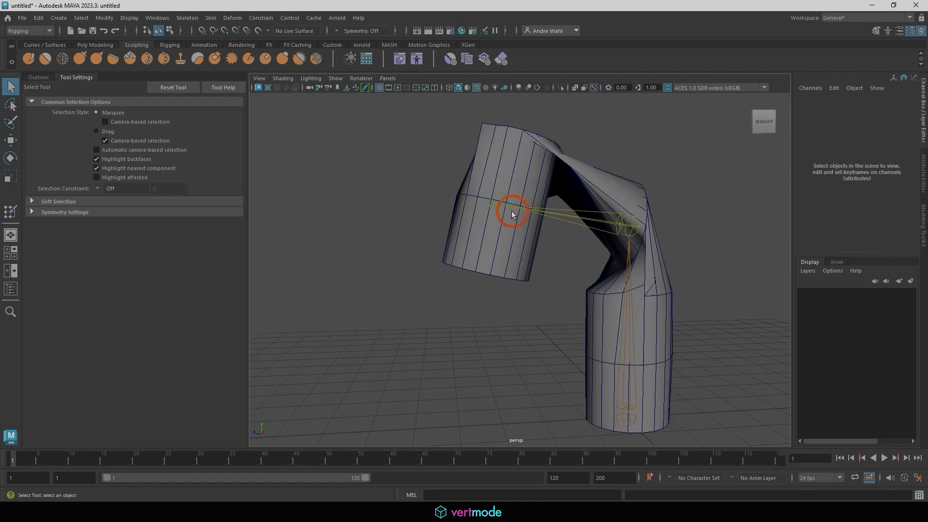
pyautogui.click(508, 213)
pyautogui.press('e')
pyautogui.moveTo(474, 170); pyautogui.dragTo(575, 266)
# Resume painting skin weights on the cylinder with joint1 as the active influence
pyautogui.click(611, 290)
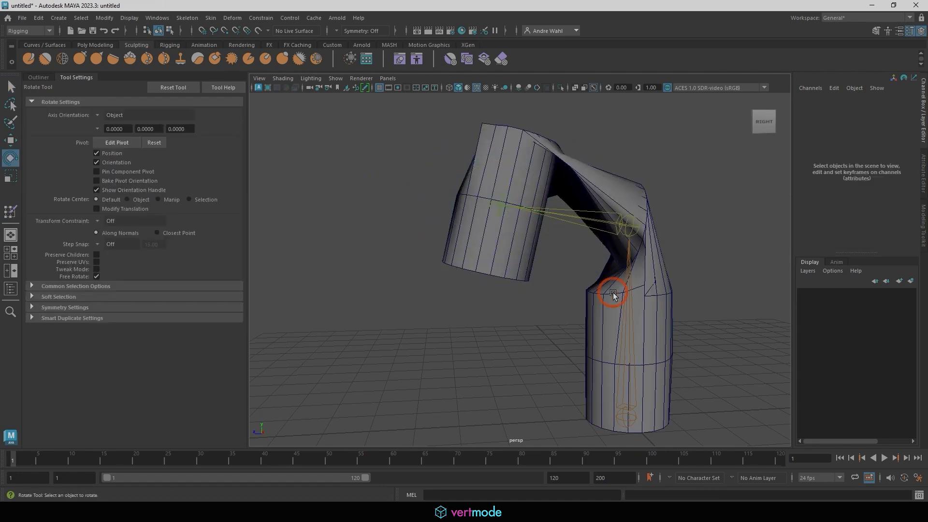
pyautogui.click(10, 212)
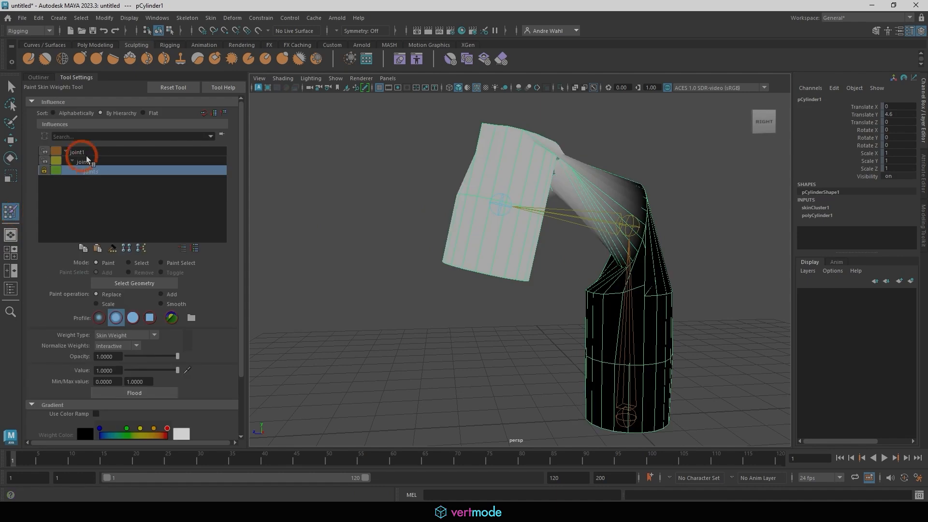
pyautogui.click(91, 171)
pyautogui.click(89, 154)
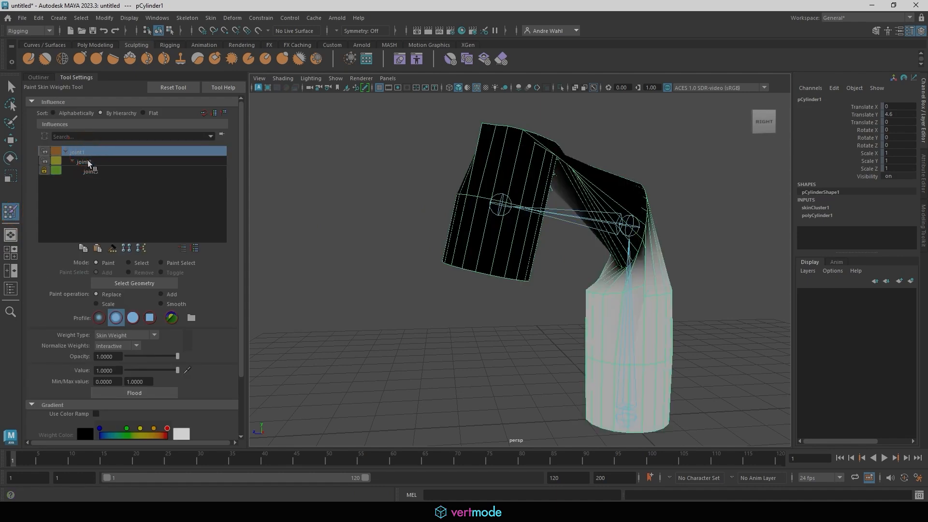
# Compare the influences of joint1, joint2 and joint3, and unlock joint3's skin weights
pyautogui.click(88, 160)
pyautogui.click(88, 172)
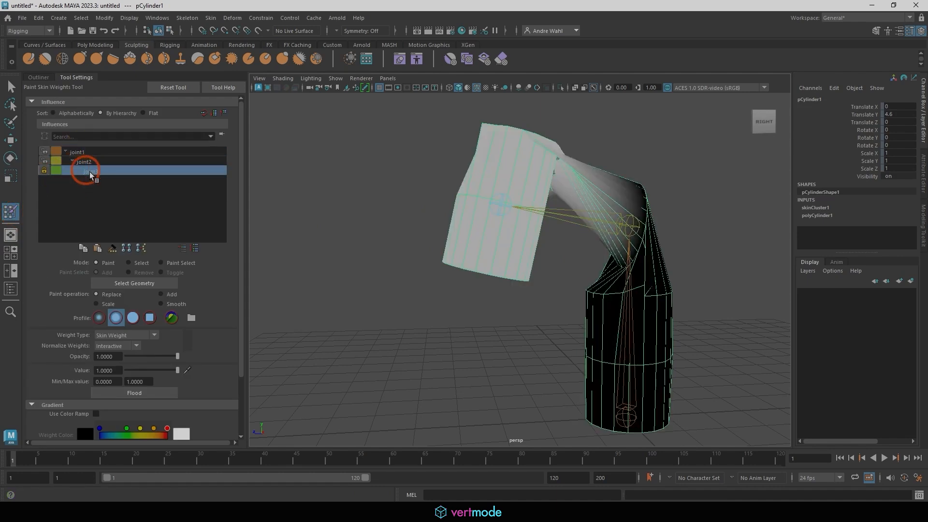
pyautogui.click(82, 162)
pyautogui.click(78, 151)
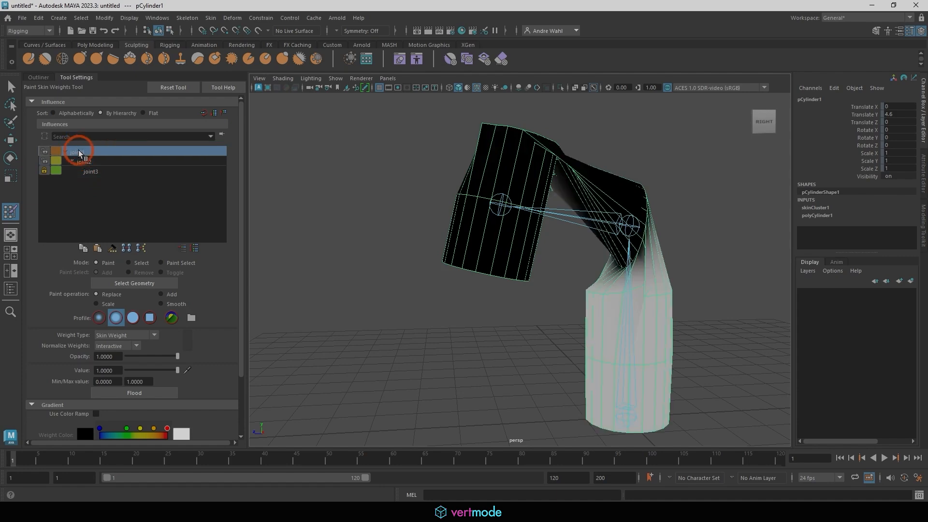
pyautogui.click(78, 172)
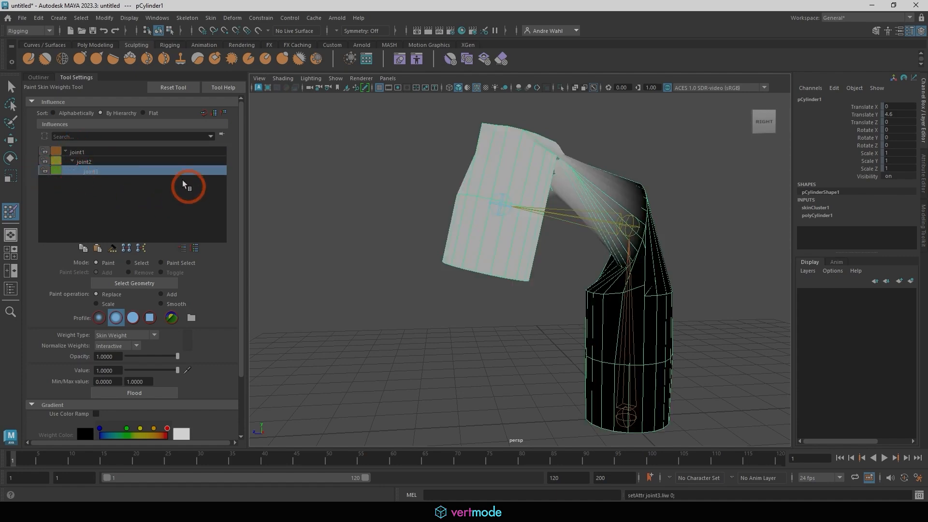
# Make joint2 the active influence by choosing Select Influence directly on the joint in the viewport
pyautogui.rightClick(630, 228)
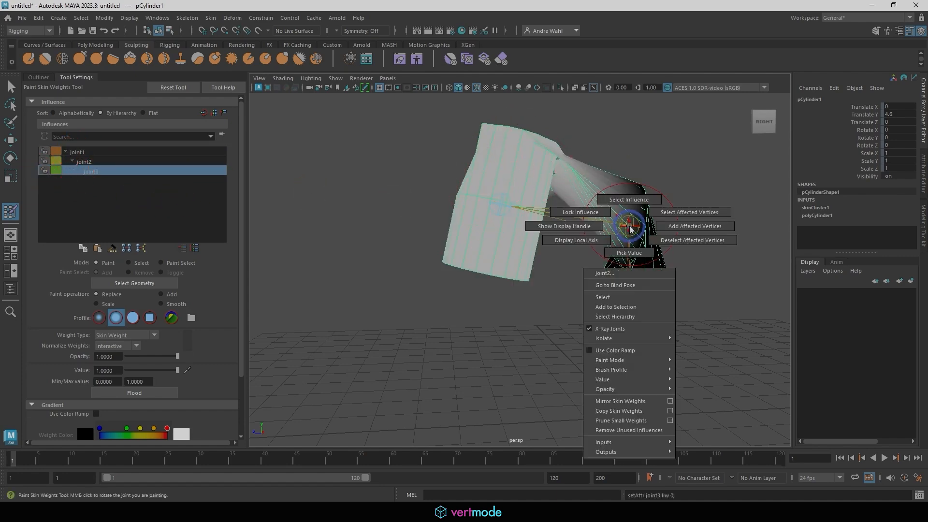
pyautogui.moveTo(630, 228); pyautogui.dragTo(630, 199, button='right')
pyautogui.moveTo(629, 199)
pyautogui.keyDown('alt'); pyautogui.mouseDown()
pyautogui.moveTo(565, 220)
pyautogui.moveTo(494, 149)
pyautogui.moveTo(519, 162)
pyautogui.moveTo(473, 170)
pyautogui.moveTo(466, 186)
pyautogui.moveTo(498, 224)
pyautogui.moveTo(540, 181)
pyautogui.moveTo(576, 178)
pyautogui.moveTo(605, 211)
pyautogui.mouseUp(); pyautogui.keyUp('alt')
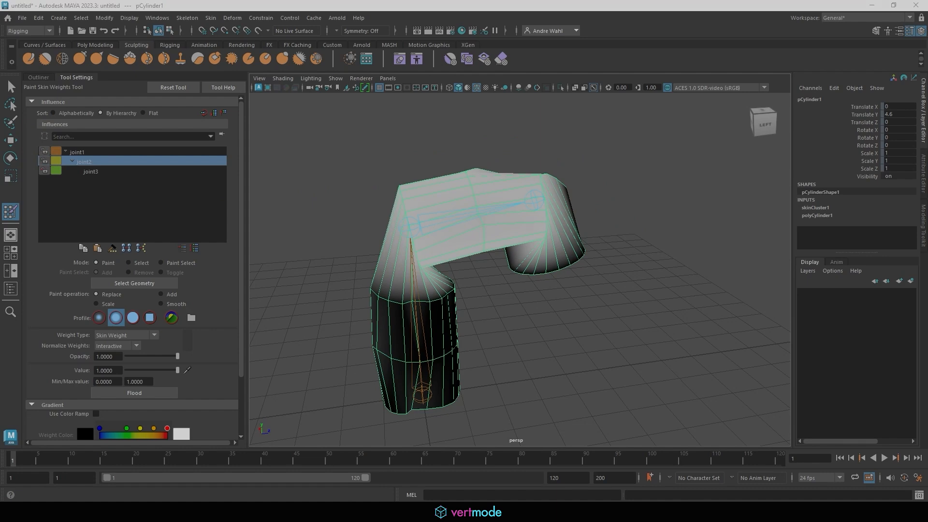
# Switch the Paint Skin Weights tool to Select mode and select joint2 and joint3 in the viewport
pyautogui.moveTo(83, 263)
pyautogui.mouseDown()
pyautogui.moveTo(141, 236)
pyautogui.moveTo(208, 264)
pyautogui.mouseUp()
pyautogui.click(129, 263)
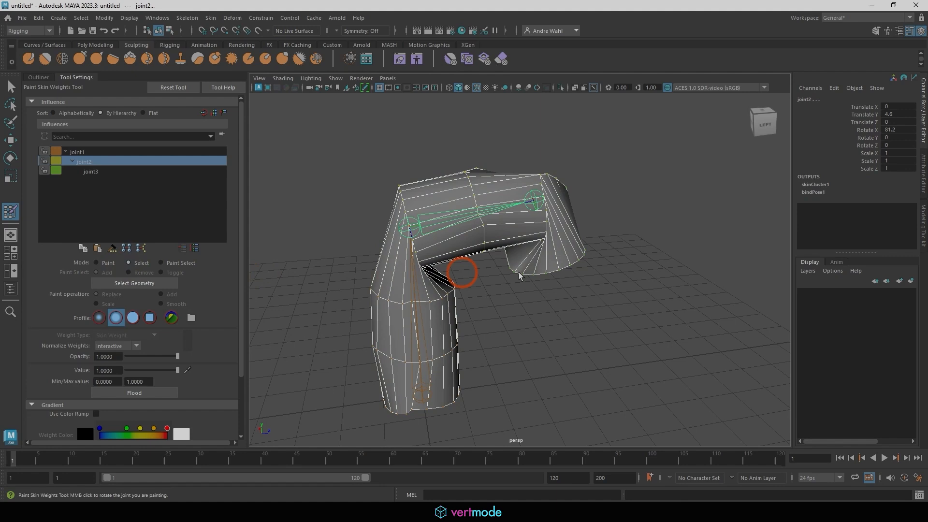
pyautogui.click(536, 230)
pyautogui.moveTo(548, 224); pyautogui.dragTo(548, 209)
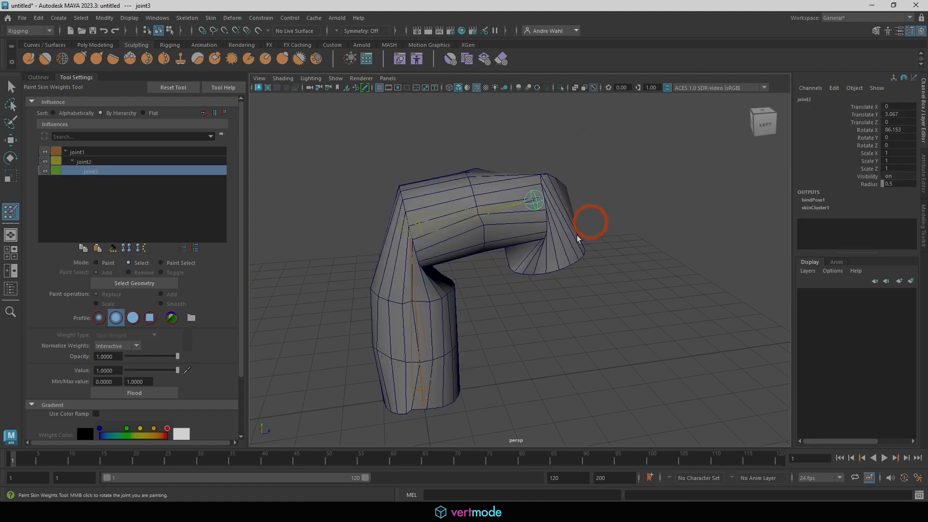
pyautogui.click(546, 268)
pyautogui.moveTo(532, 245); pyautogui.dragTo(534, 247, button='right')
# Return the tool to Paint mode with joint2 as the active influence
pyautogui.click(109, 263)
pyautogui.click(136, 162)
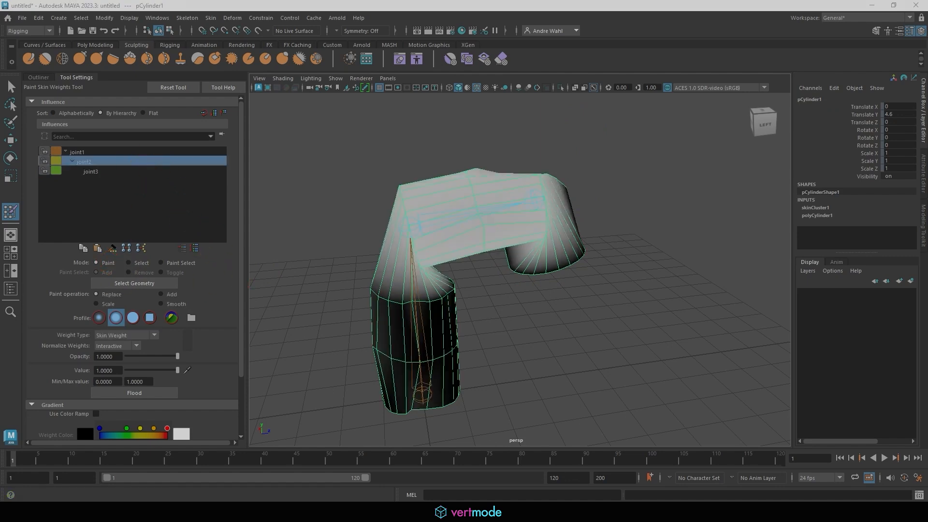
pyautogui.moveTo(131, 323)
pyautogui.mouseDown()
pyautogui.moveTo(208, 311)
pyautogui.moveTo(76, 290)
pyautogui.mouseUp()
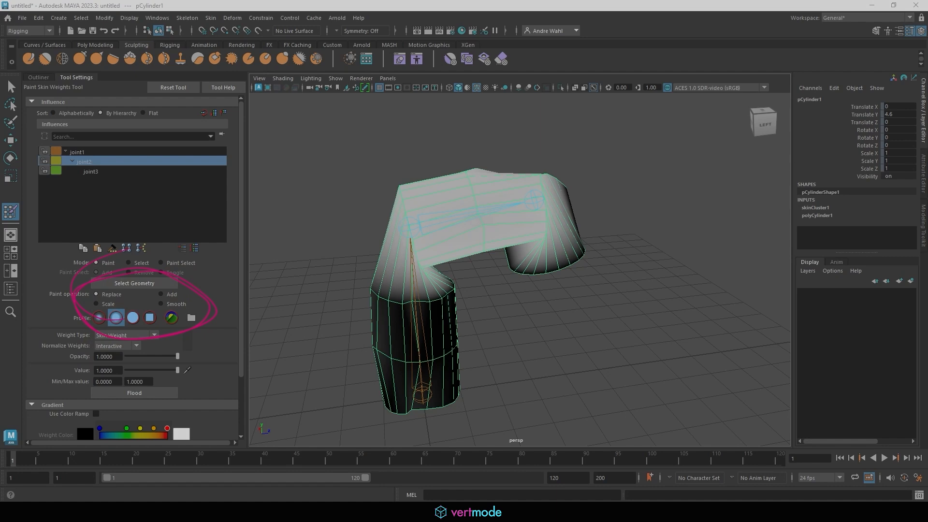
pyautogui.moveTo(134, 295)
pyautogui.mouseDown()
pyautogui.moveTo(114, 290)
pyautogui.moveTo(134, 300)
pyautogui.mouseUp()
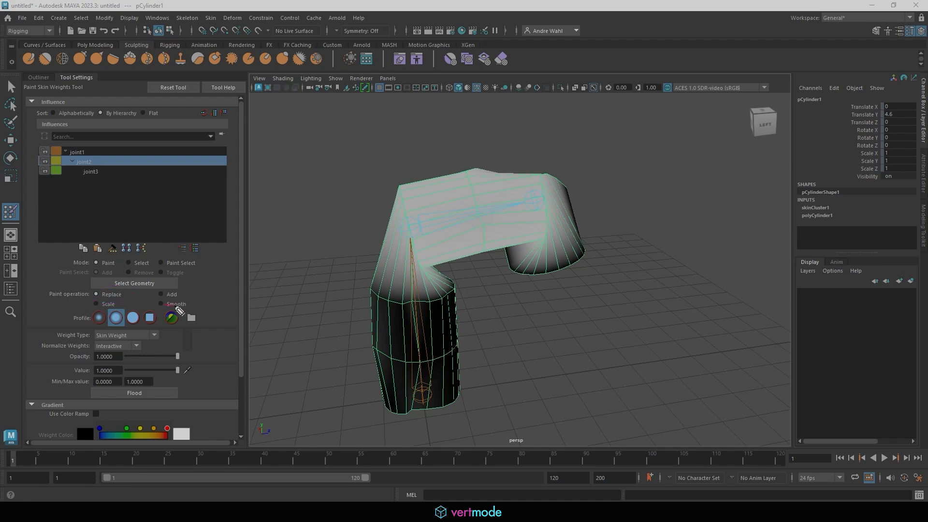
pyautogui.moveTo(177, 281)
pyautogui.mouseDown()
pyautogui.moveTo(149, 296)
pyautogui.moveTo(144, 285)
pyautogui.mouseUp()
# Set the paint operation to Add, make joint3 active, and paint its weight from the end joint into the middle section
pyautogui.click(158, 296)
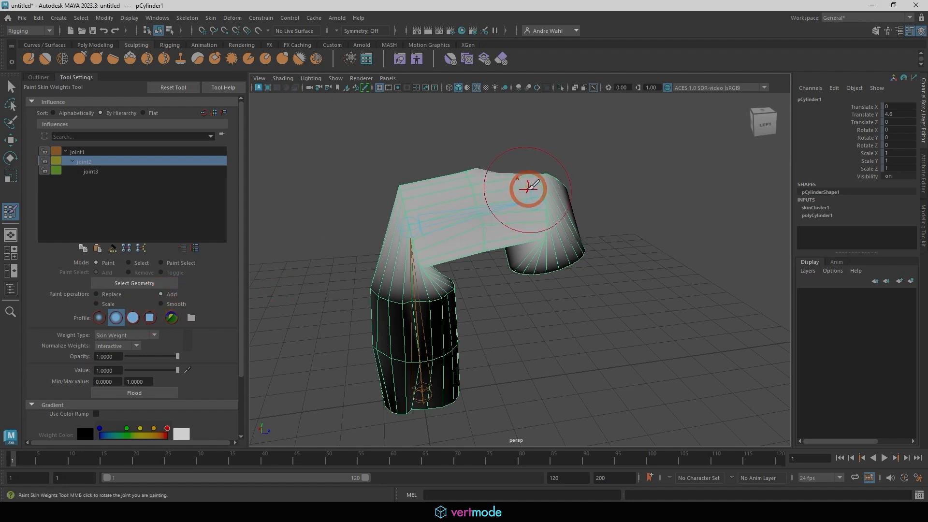
pyautogui.rightClick(414, 229)
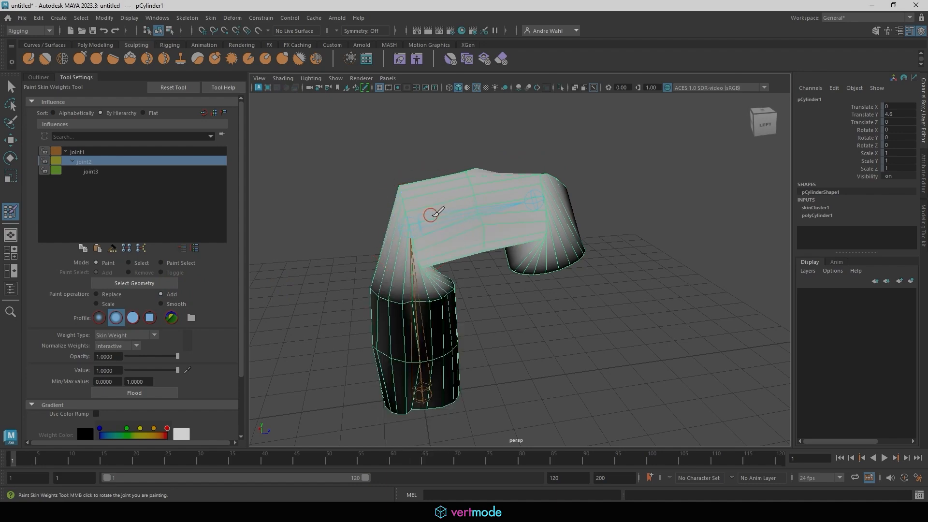
pyautogui.moveTo(433, 213); pyautogui.dragTo(442, 222)
pyautogui.moveTo(539, 199); pyautogui.dragTo(537, 184, button='right')
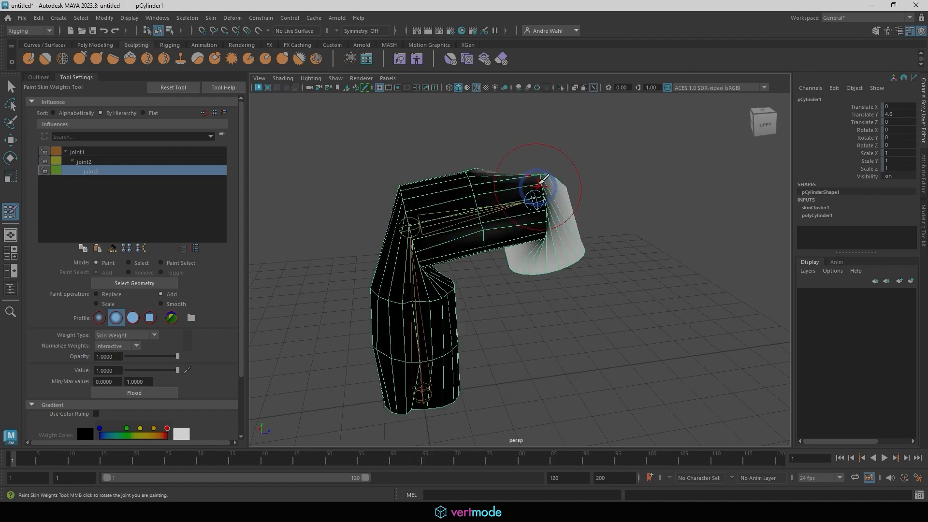
pyautogui.moveTo(538, 187); pyautogui.dragTo(539, 226)
pyautogui.moveTo(607, 217)
pyautogui.keyDown('alt'); pyautogui.mouseDown()
pyautogui.moveTo(418, 205)
pyautogui.moveTo(503, 226)
pyautogui.moveTo(522, 207)
pyautogui.moveTo(522, 242)
pyautogui.moveTo(504, 232)
pyautogui.mouseUp(); pyautogui.keyUp('alt')
pyautogui.moveTo(522, 233)
pyautogui.mouseDown()
pyautogui.moveTo(518, 250)
pyautogui.moveTo(570, 325)
pyautogui.mouseUp()
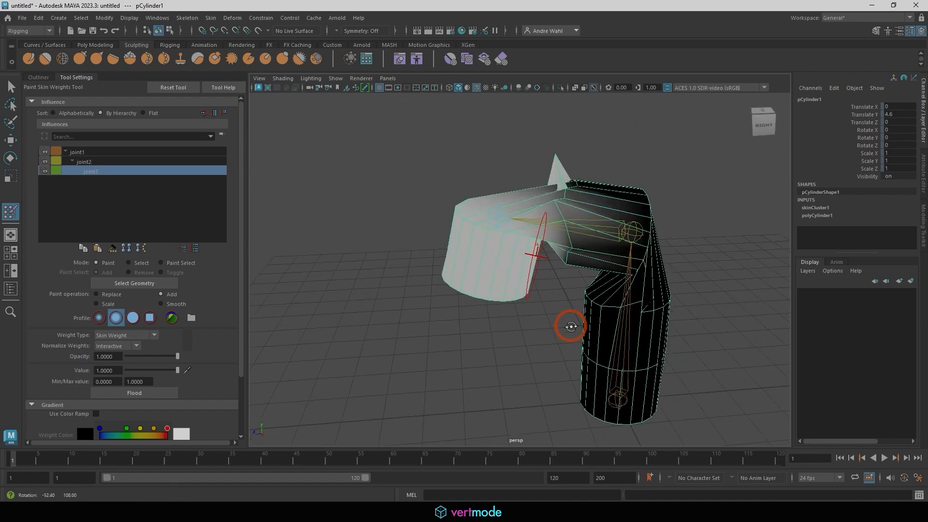
pyautogui.click(462, 209)
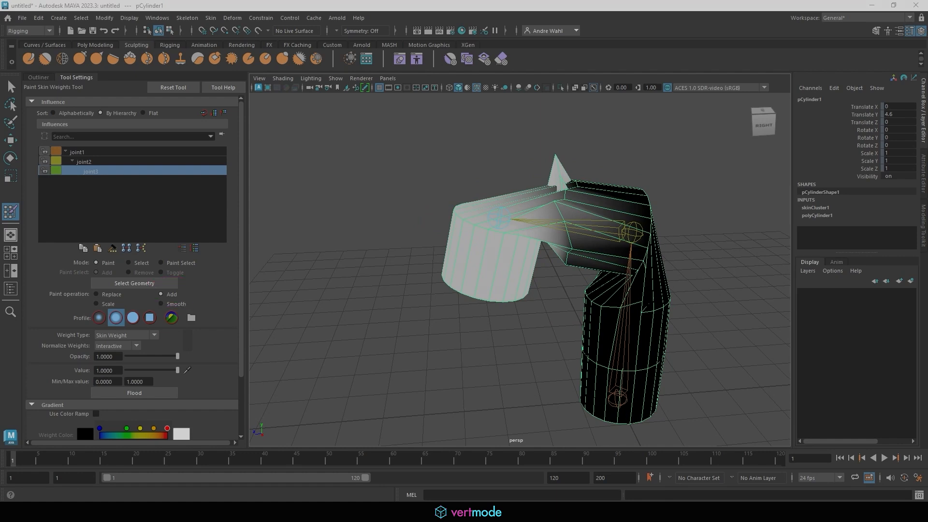
# Set the paint operation to Smooth and blend joint3's weights around the bend and along the middle section
pyautogui.moveTo(97, 301)
pyautogui.mouseDown()
pyautogui.moveTo(121, 309)
pyautogui.moveTo(92, 315)
pyautogui.mouseUp()
pyautogui.moveTo(170, 292)
pyautogui.mouseDown()
pyautogui.moveTo(186, 307)
pyautogui.moveTo(157, 305)
pyautogui.moveTo(174, 292)
pyautogui.mouseUp()
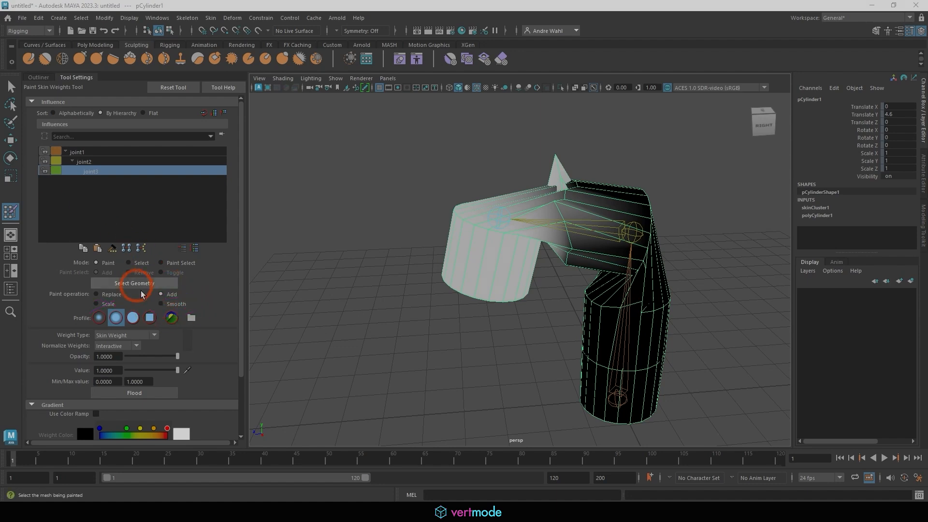
pyautogui.click(177, 305)
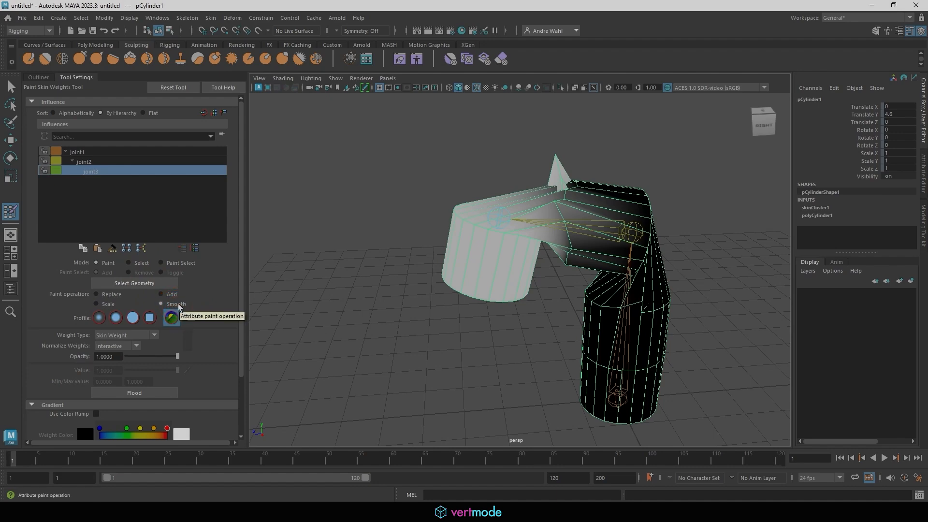
pyautogui.moveTo(550, 210)
pyautogui.mouseDown()
pyautogui.moveTo(559, 232)
pyautogui.moveTo(539, 146)
pyautogui.moveTo(562, 309)
pyautogui.mouseUp()
pyautogui.moveTo(562, 310)
pyautogui.mouseDown()
pyautogui.moveTo(552, 273)
pyautogui.moveTo(544, 344)
pyautogui.moveTo(553, 269)
pyautogui.mouseUp()
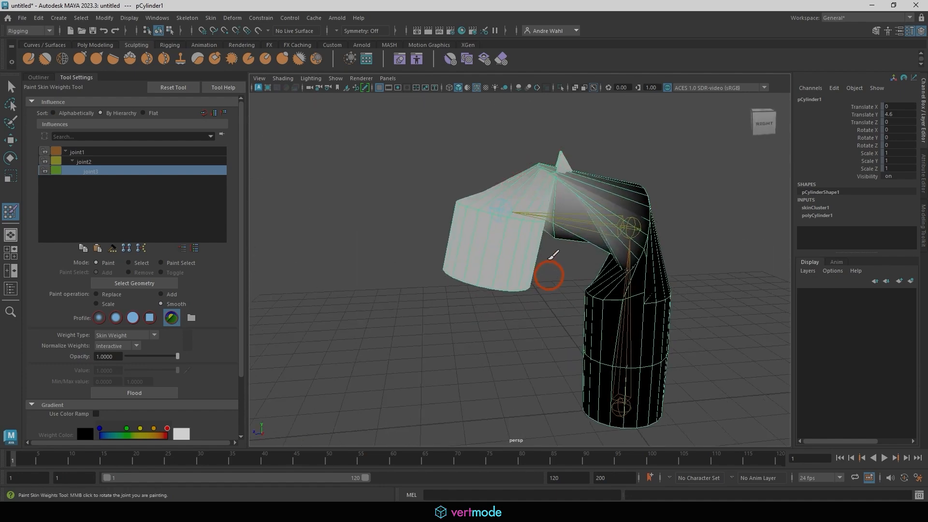
pyautogui.moveTo(551, 223)
pyautogui.keyDown('alt'); pyautogui.mouseDown()
pyautogui.moveTo(522, 171)
pyautogui.moveTo(555, 201)
pyautogui.moveTo(568, 104)
pyautogui.mouseUp(); pyautogui.keyUp('alt')
pyautogui.moveTo(553, 342)
pyautogui.mouseDown()
pyautogui.moveTo(541, 370)
pyautogui.moveTo(557, 354)
pyautogui.moveTo(534, 359)
pyautogui.mouseUp()
pyautogui.moveTo(534, 358)
pyautogui.keyDown('alt'); pyautogui.mouseDown()
pyautogui.moveTo(520, 261)
pyautogui.moveTo(530, 338)
pyautogui.moveTo(500, 283)
pyautogui.moveTo(505, 320)
pyautogui.moveTo(495, 305)
pyautogui.mouseUp(); pyautogui.keyUp('alt')
pyautogui.moveTo(535, 339)
pyautogui.keyDown('alt'); pyautogui.mouseDown()
pyautogui.moveTo(551, 290)
pyautogui.moveTo(587, 269)
pyautogui.moveTo(497, 199)
pyautogui.mouseUp(); pyautogui.keyUp('alt')
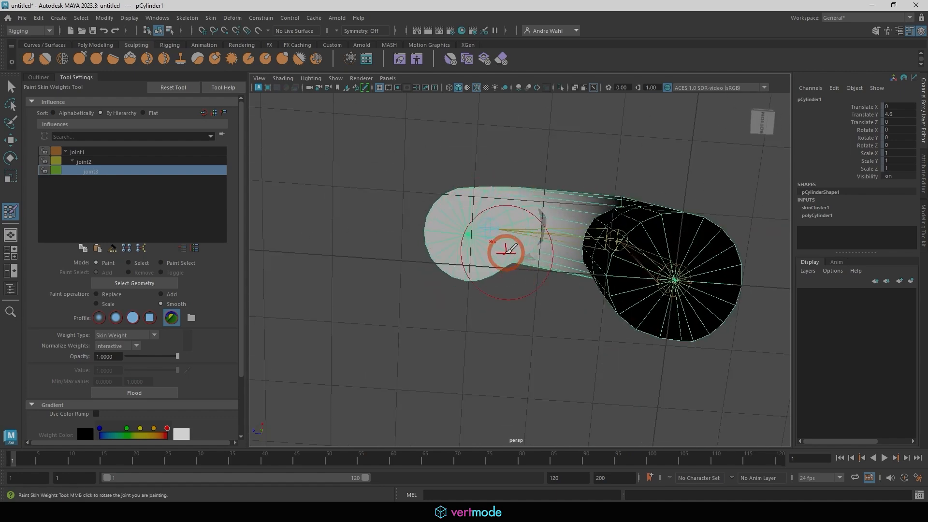
pyautogui.keyDown('alt'); pyautogui.moveTo(507, 250); pyautogui.dragTo(537, 280); pyautogui.keyUp('alt')
pyautogui.keyDown('alt'); pyautogui.moveTo(523, 324); pyautogui.dragTo(513, 255); pyautogui.keyUp('alt')
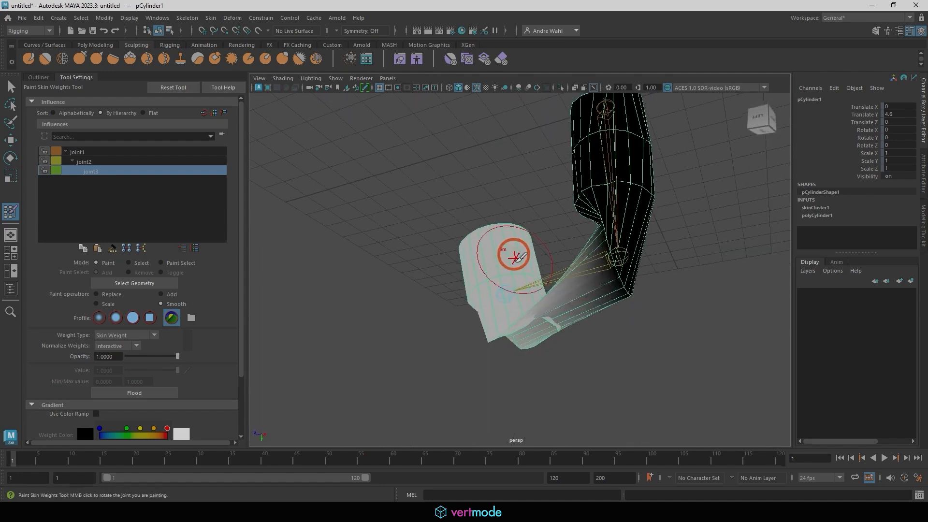
# Make joint2 the active influence and smooth its weights over the middle bend and the section around joint1
pyautogui.moveTo(615, 263); pyautogui.dragTo(561, 245, button='right')
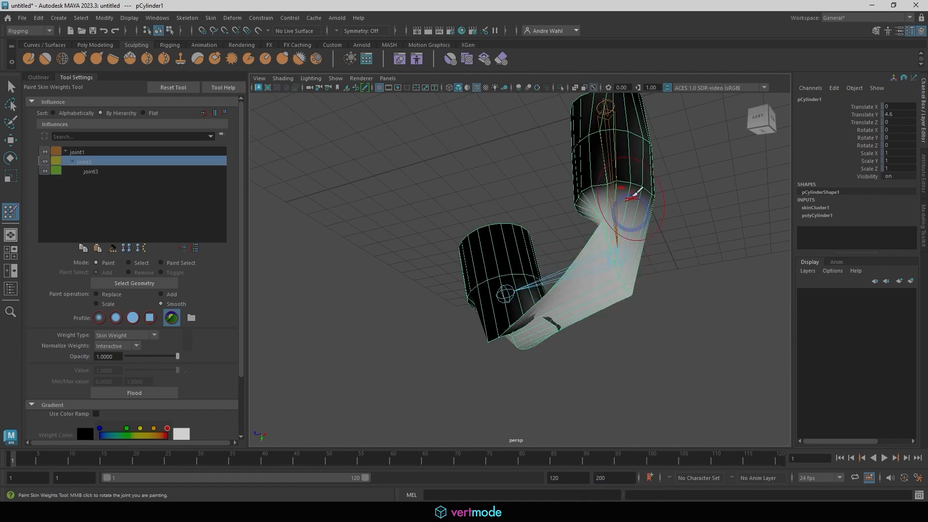
pyautogui.keyDown('alt'); pyautogui.moveTo(642, 170); pyautogui.dragTo(480, 312); pyautogui.keyUp('alt')
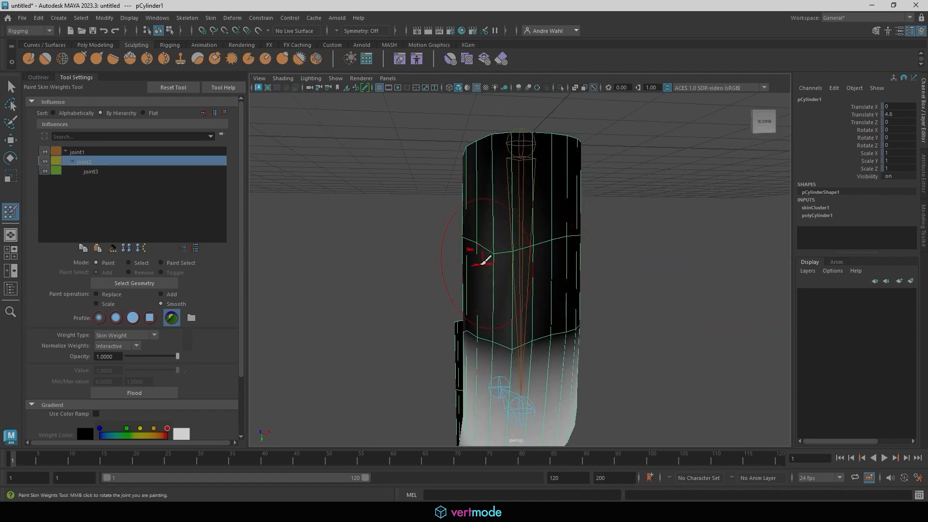
pyautogui.keyDown('alt'); pyautogui.moveTo(485, 261); pyautogui.dragTo(545, 248); pyautogui.keyUp('alt')
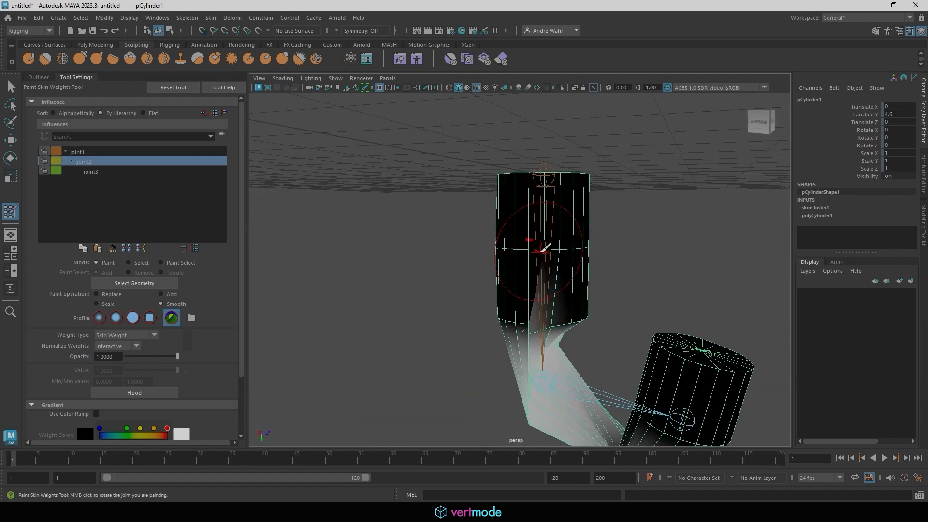
pyautogui.moveTo(536, 187)
pyautogui.keyDown('alt'); pyautogui.mouseDown()
pyautogui.moveTo(662, 218)
pyautogui.moveTo(543, 259)
pyautogui.mouseUp(); pyautogui.keyUp('alt')
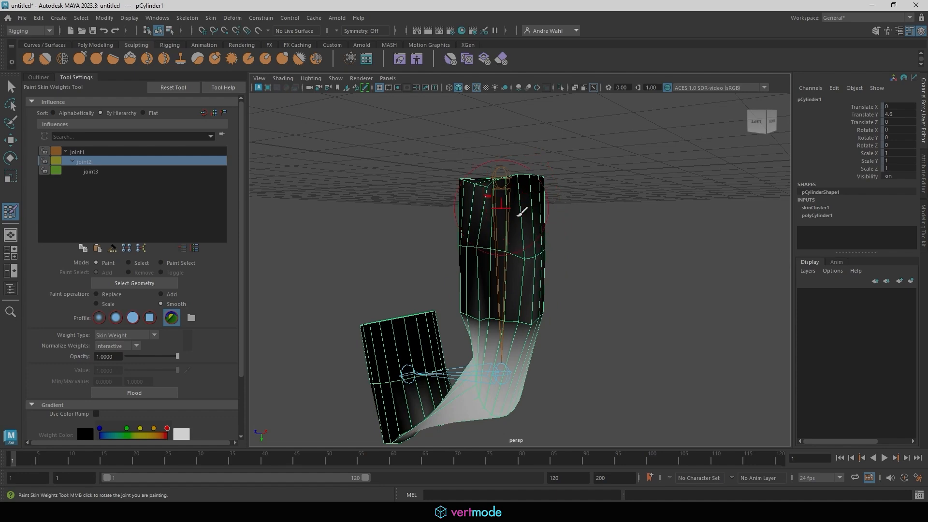
pyautogui.keyDown('alt'); pyautogui.moveTo(427, 262); pyautogui.dragTo(445, 145); pyautogui.keyUp('alt')
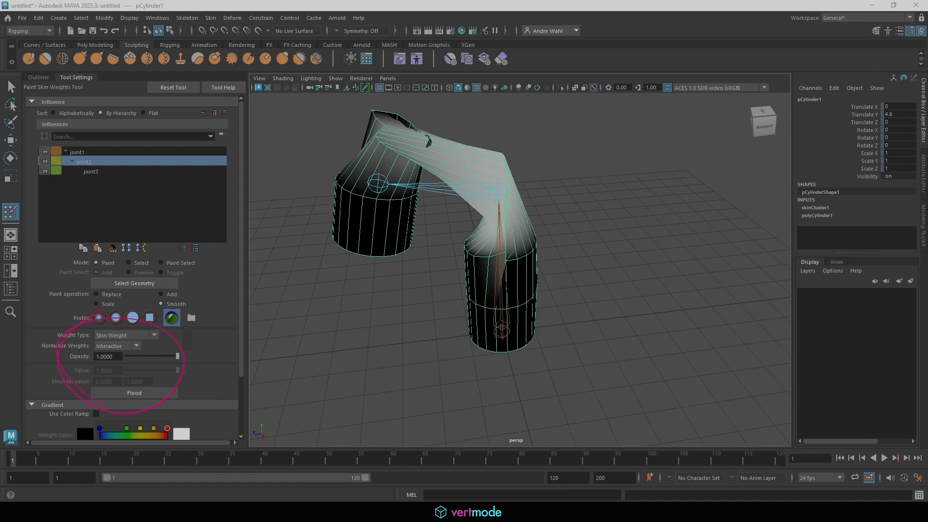
# Switch back to the Add operation and paint joint3's weight over the end section at opacity 1
pyautogui.click(162, 294)
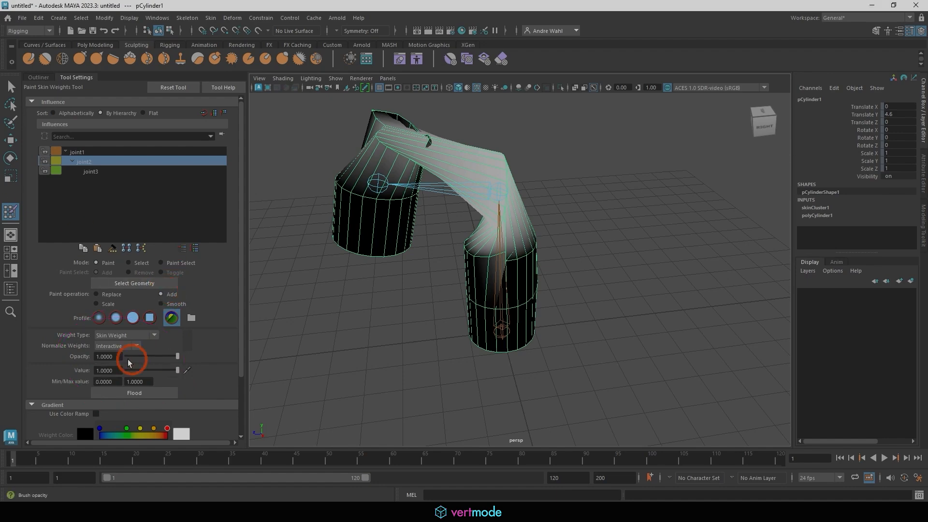
pyautogui.keyDown('alt'); pyautogui.moveTo(464, 252); pyautogui.dragTo(393, 177); pyautogui.keyUp('alt')
pyautogui.rightClick(392, 182)
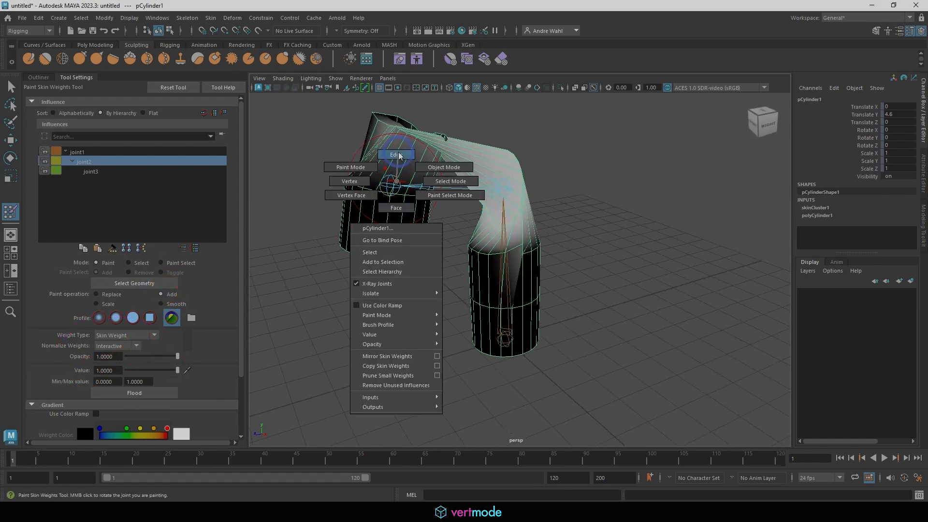
pyautogui.click(394, 183)
pyautogui.rightClick(394, 191)
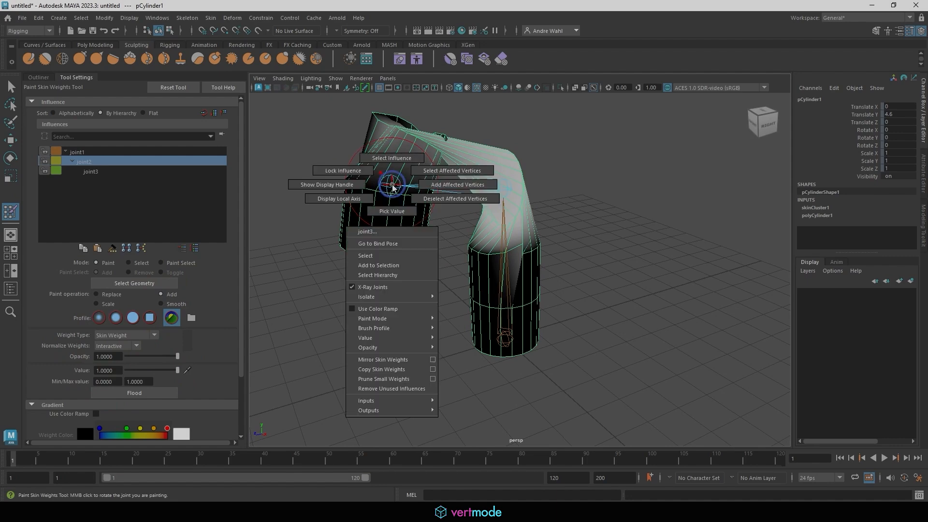
pyautogui.click(393, 166)
pyautogui.moveTo(393, 158); pyautogui.dragTo(410, 166, button='middle')
pyautogui.moveTo(423, 176); pyautogui.dragTo(425, 157)
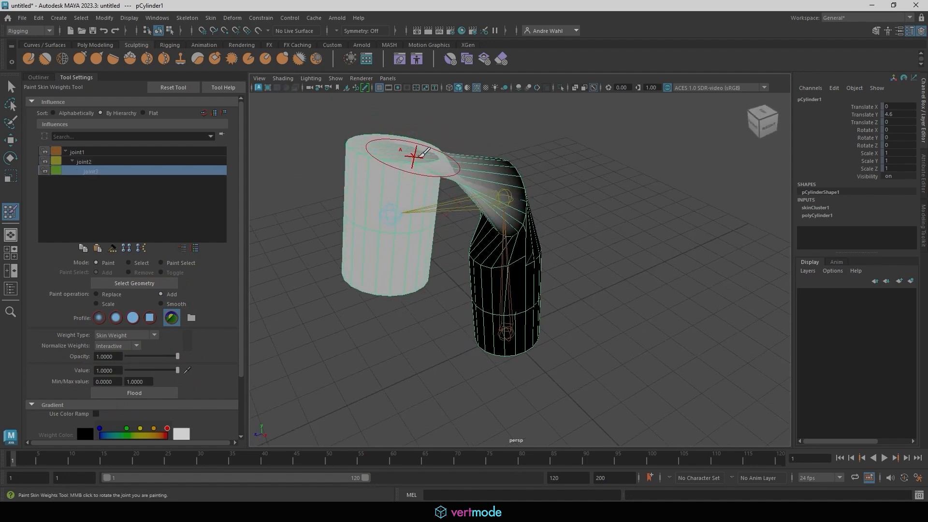
# Make joint2 active and add its weight back over the middle section up to the end joint
pyautogui.moveTo(503, 197); pyautogui.dragTo(428, 167, button='right')
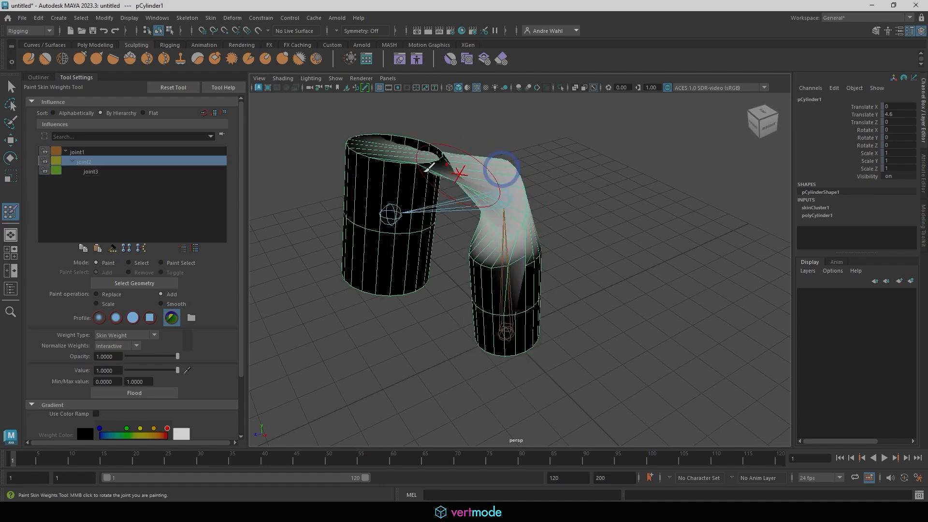
pyautogui.moveTo(395, 198); pyautogui.dragTo(400, 161, button='middle')
pyautogui.keyDown('alt'); pyautogui.moveTo(479, 223); pyautogui.dragTo(466, 197); pyautogui.keyUp('alt')
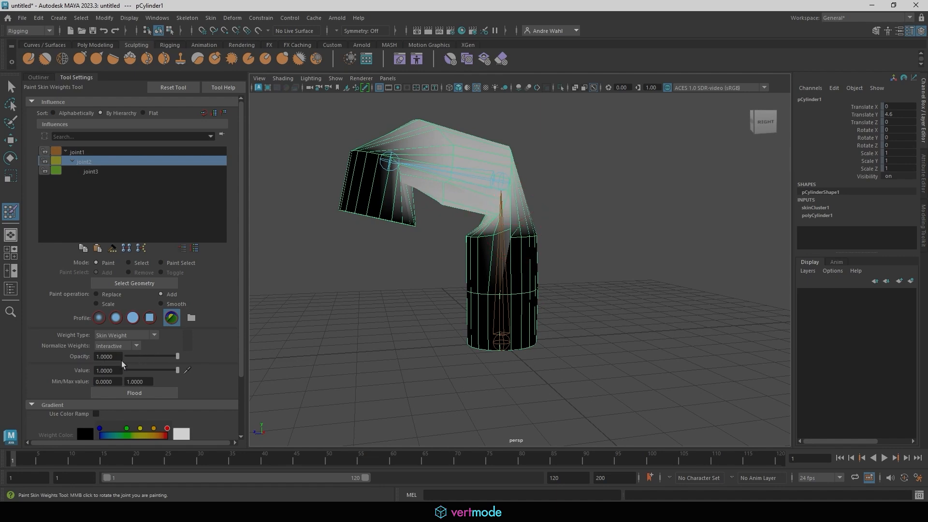
# Set the brush opacity to 0.03 and gradually add joint3's weight around the end joint's bend
pyautogui.moveTo(114, 358); pyautogui.dragTo(84, 357)
pyautogui.moveTo(383, 152); pyautogui.dragTo(384, 138, button='right')
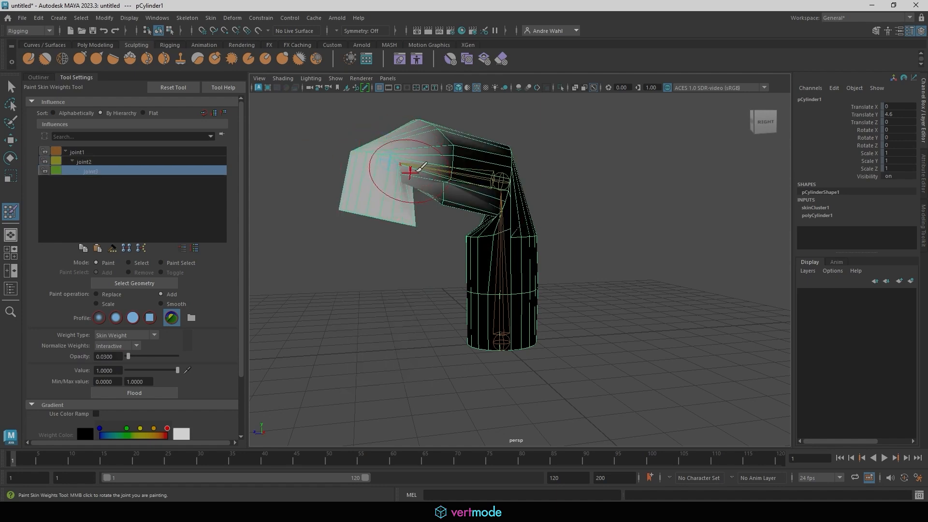
pyautogui.moveTo(421, 167)
pyautogui.mouseDown()
pyautogui.moveTo(451, 161)
pyautogui.moveTo(441, 197)
pyautogui.moveTo(452, 163)
pyautogui.mouseUp()
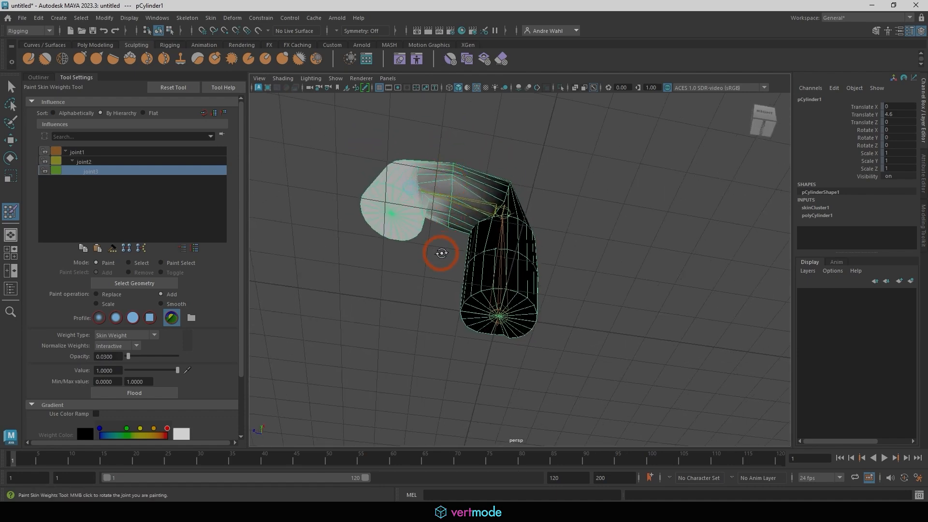
pyautogui.moveTo(441, 253)
pyautogui.keyDown('alt'); pyautogui.mouseDown()
pyautogui.moveTo(451, 311)
pyautogui.moveTo(507, 263)
pyautogui.mouseUp(); pyautogui.keyUp('alt')
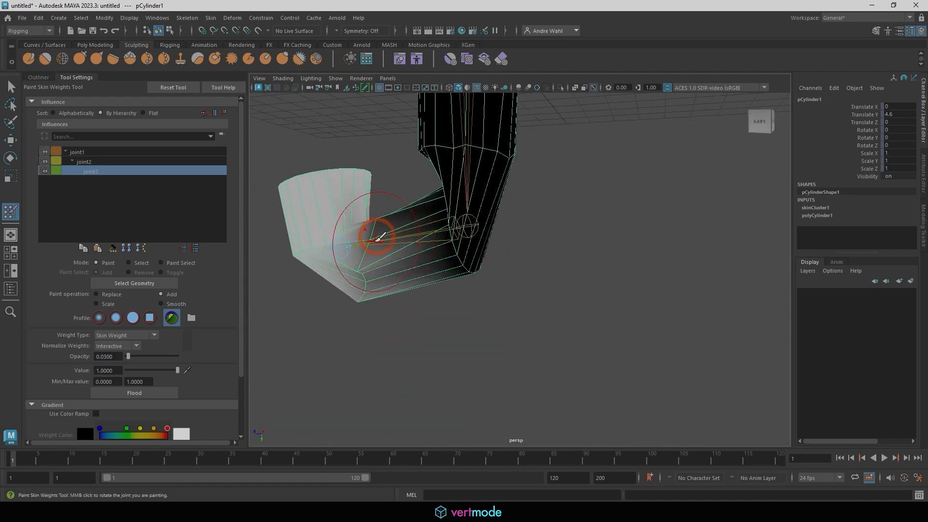
pyautogui.moveTo(379, 237)
pyautogui.mouseDown()
pyautogui.moveTo(363, 239)
pyautogui.moveTo(365, 281)
pyautogui.moveTo(387, 200)
pyautogui.moveTo(383, 179)
pyautogui.mouseUp()
pyautogui.moveTo(382, 351); pyautogui.dragTo(382, 324)
pyautogui.keyDown('alt'); pyautogui.moveTo(376, 302); pyautogui.dragTo(354, 237, button='middle'); pyautogui.keyUp('alt')
pyautogui.moveTo(354, 236)
pyautogui.keyDown('alt'); pyautogui.mouseDown()
pyautogui.moveTo(375, 209)
pyautogui.moveTo(444, 227)
pyautogui.moveTo(392, 277)
pyautogui.moveTo(441, 248)
pyautogui.moveTo(445, 265)
pyautogui.moveTo(521, 270)
pyautogui.moveTo(561, 213)
pyautogui.mouseUp(); pyautogui.keyUp('alt')
pyautogui.keyDown('alt'); pyautogui.moveTo(563, 212); pyautogui.dragTo(603, 252); pyautogui.keyUp('alt')
pyautogui.moveTo(614, 243)
pyautogui.mouseDown()
pyautogui.moveTo(599, 199)
pyautogui.moveTo(625, 250)
pyautogui.moveTo(556, 222)
pyautogui.moveTo(482, 215)
pyautogui.moveTo(524, 208)
pyautogui.moveTo(537, 214)
pyautogui.moveTo(439, 224)
pyautogui.mouseUp()
pyautogui.moveTo(439, 224)
pyautogui.mouseDown()
pyautogui.moveTo(475, 181)
pyautogui.moveTo(441, 226)
pyautogui.moveTo(369, 268)
pyautogui.moveTo(448, 237)
pyautogui.moveTo(503, 201)
pyautogui.mouseUp()
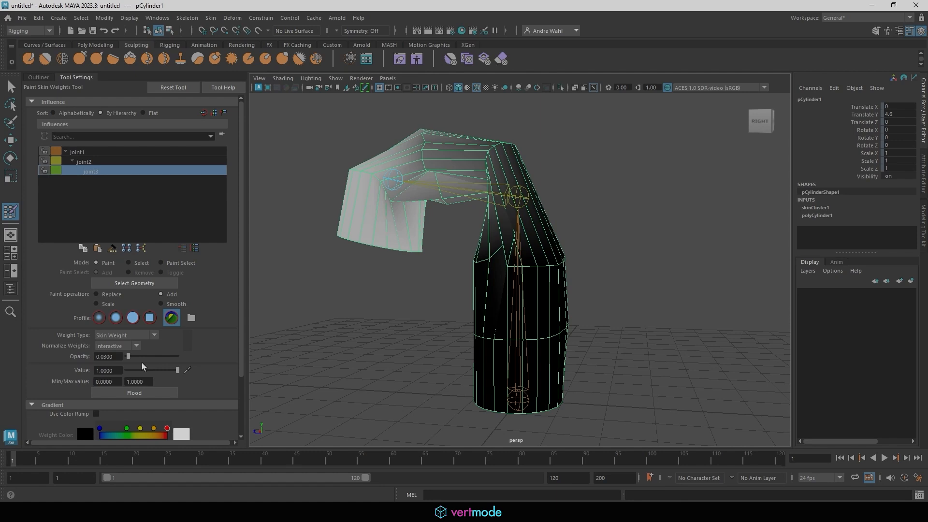
# Set the brush value to 0 and opacity to 1, switch to Replace, and paint joint3's weight off the middle section
pyautogui.moveTo(177, 370); pyautogui.dragTo(121, 370)
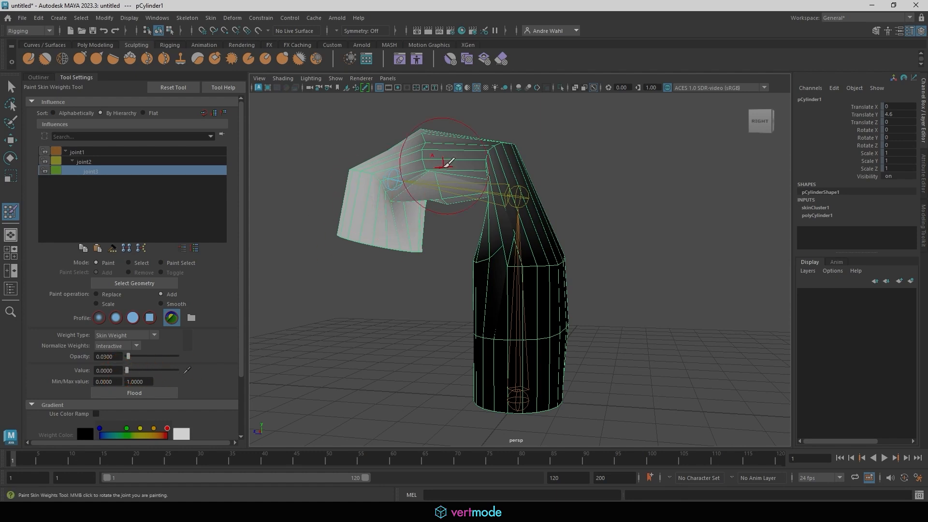
pyautogui.moveTo(154, 356); pyautogui.dragTo(228, 359)
pyautogui.click(97, 294)
pyautogui.moveTo(372, 164)
pyautogui.mouseDown()
pyautogui.moveTo(442, 149)
pyautogui.moveTo(412, 145)
pyautogui.moveTo(406, 197)
pyautogui.moveTo(406, 176)
pyautogui.moveTo(401, 184)
pyautogui.mouseUp()
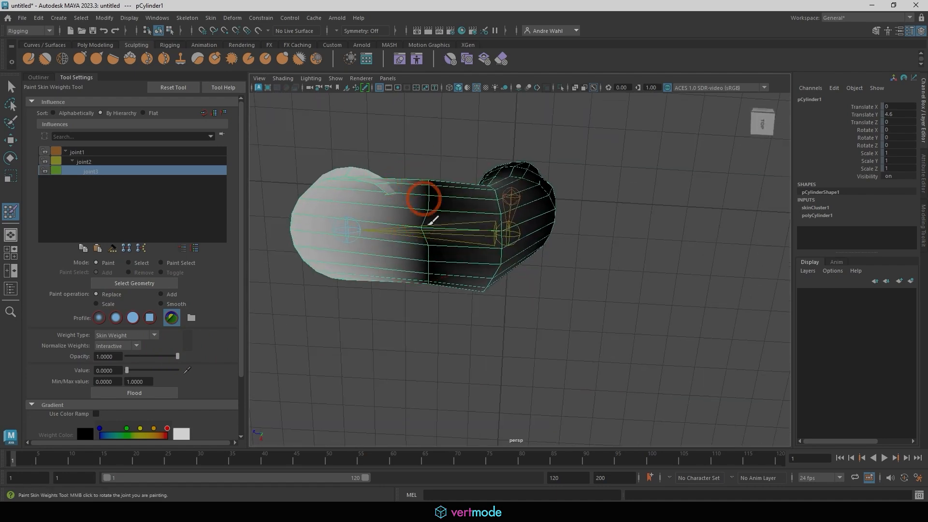
pyautogui.moveTo(429, 224)
pyautogui.keyDown('alt'); pyautogui.mouseDown()
pyautogui.moveTo(441, 245)
pyautogui.moveTo(450, 339)
pyautogui.moveTo(441, 271)
pyautogui.moveTo(482, 307)
pyautogui.moveTo(473, 279)
pyautogui.mouseUp(); pyautogui.keyUp('alt')
pyautogui.moveTo(491, 313)
pyautogui.keyDown('alt'); pyautogui.mouseDown()
pyautogui.moveTo(473, 215)
pyautogui.moveTo(451, 232)
pyautogui.mouseUp(); pyautogui.keyUp('alt')
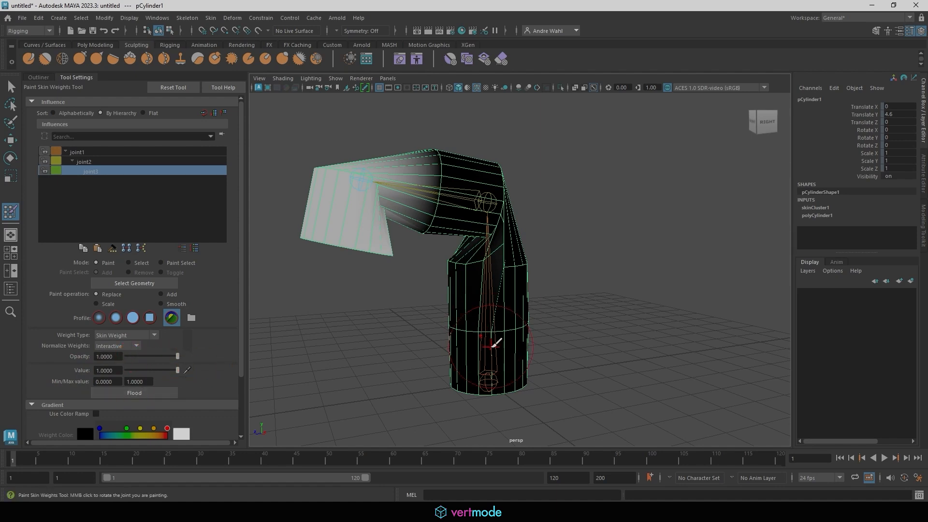
# Make joint1 the active influence and flood the whole cylinder with its weight using Replace at value 1
pyautogui.rightClick(490, 267)
pyautogui.click(487, 250)
pyautogui.click(155, 393)
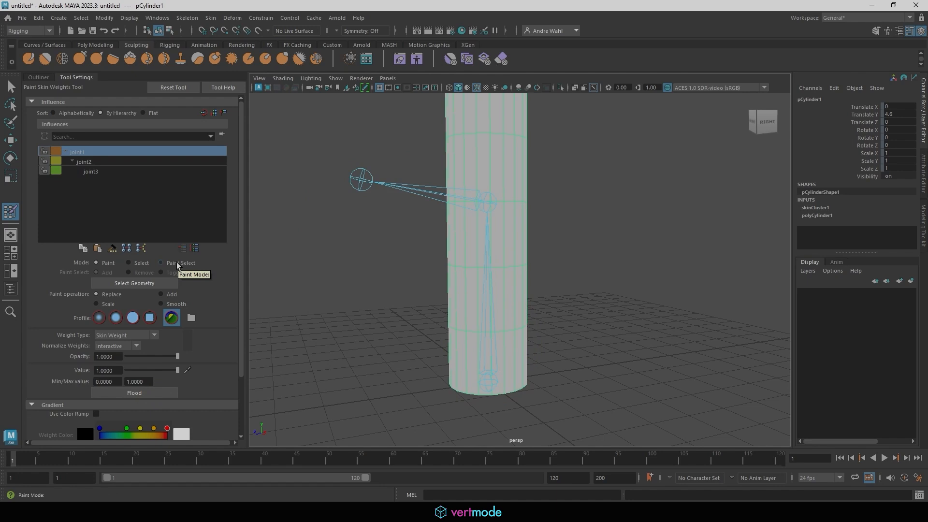
# Isolate the cylinder with the Select tool and select the vertices of its upper five rings
pyautogui.click(11, 88)
pyautogui.click(532, 306)
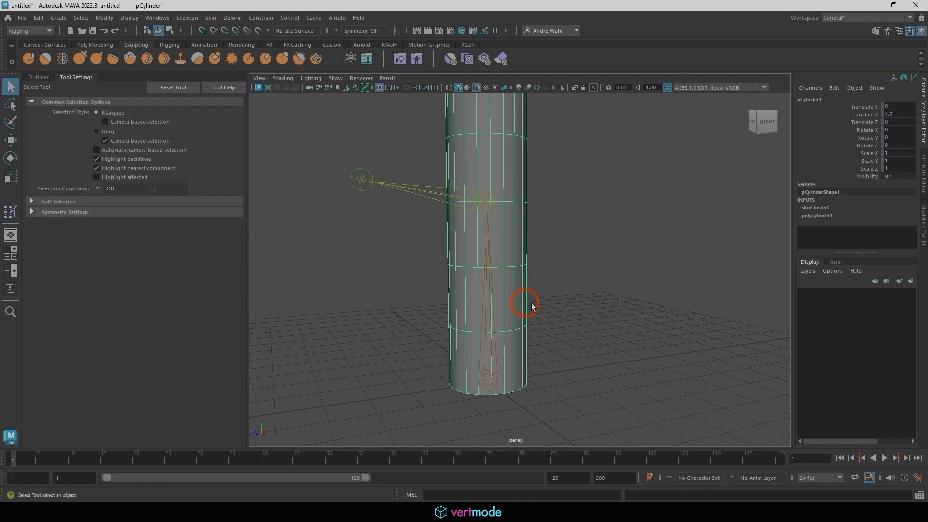
pyautogui.keyDown('alt'); pyautogui.moveTo(553, 295); pyautogui.dragTo(354, 236, button='right'); pyautogui.keyUp('alt')
pyautogui.keyDown('alt'); pyautogui.moveTo(570, 103); pyautogui.dragTo(551, 84); pyautogui.keyUp('alt')
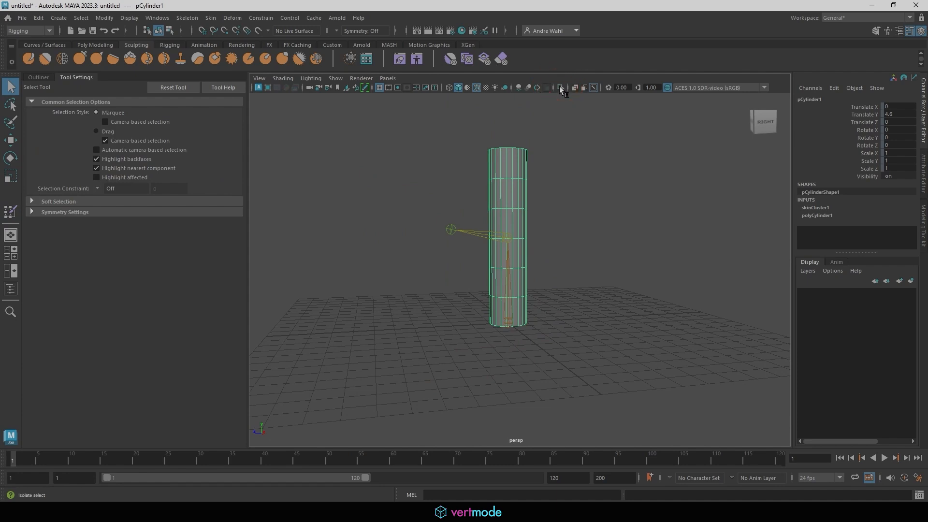
pyautogui.click(560, 88)
pyautogui.moveTo(505, 196); pyautogui.dragTo(479, 182, button='right')
pyautogui.moveTo(453, 280); pyautogui.dragTo(639, 96)
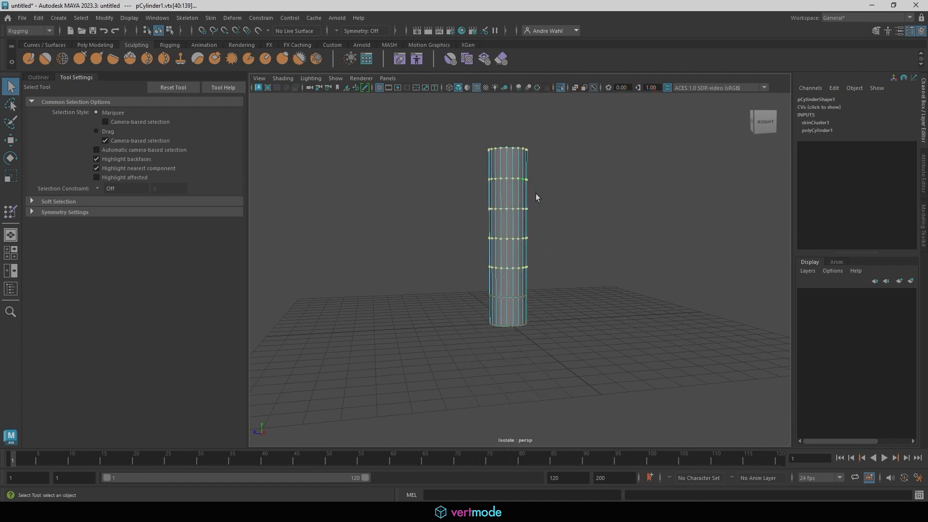
# Return to Paint Skin Weights, end the isolation, and flood the selected vertices with joint2's weight at value 1
pyautogui.click(10, 211)
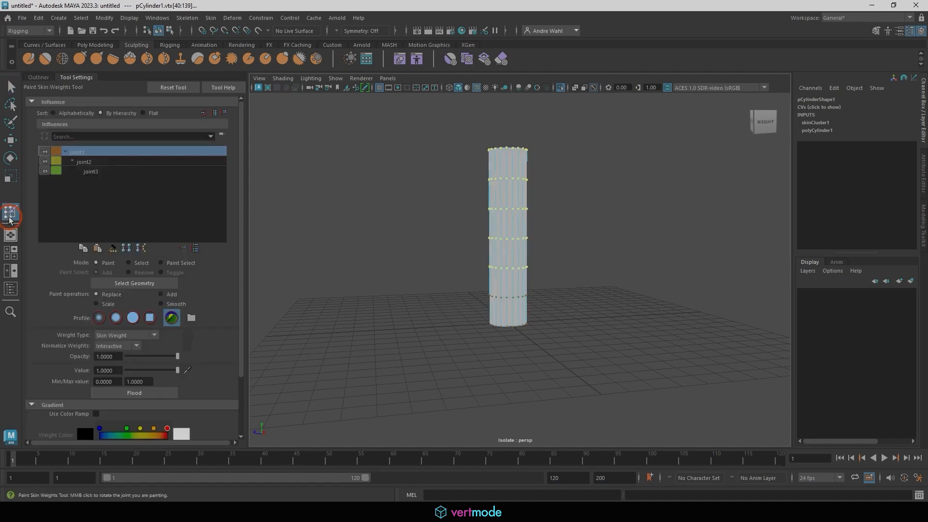
pyautogui.click(560, 88)
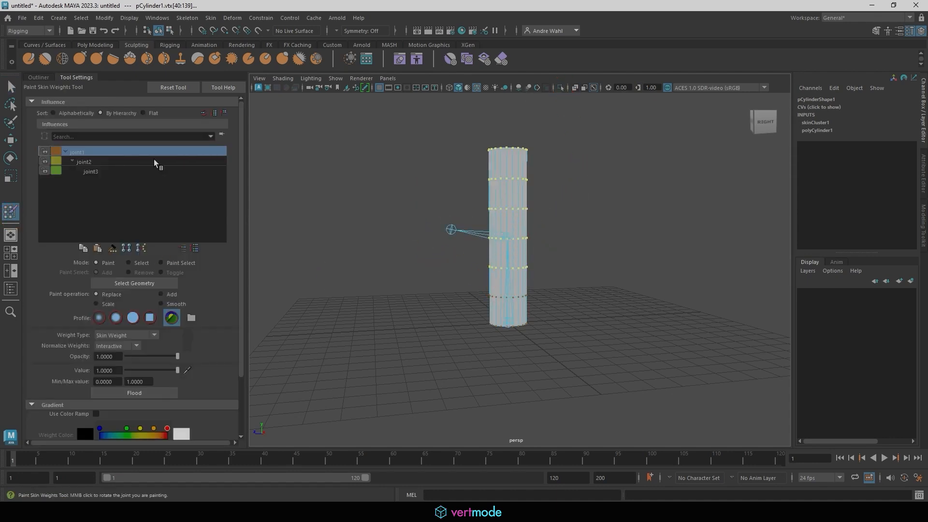
pyautogui.moveTo(510, 232); pyautogui.dragTo(511, 208, button='right')
pyautogui.click(134, 392)
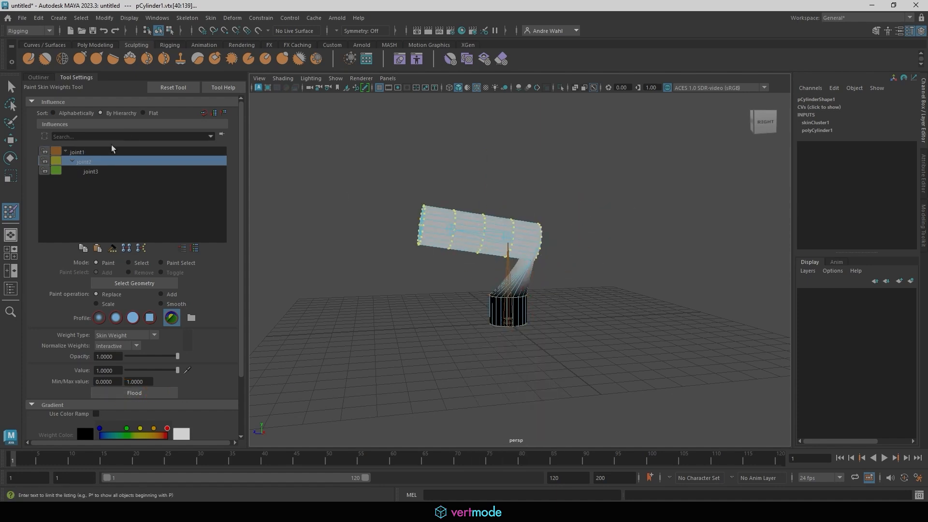
# Select only the ring of vertices at the bend, the third ring up from the cylinder's base
pyautogui.click(11, 91)
pyautogui.keyDown('alt'); pyautogui.moveTo(476, 213); pyautogui.dragTo(370, 182, button='middle'); pyautogui.keyUp('alt')
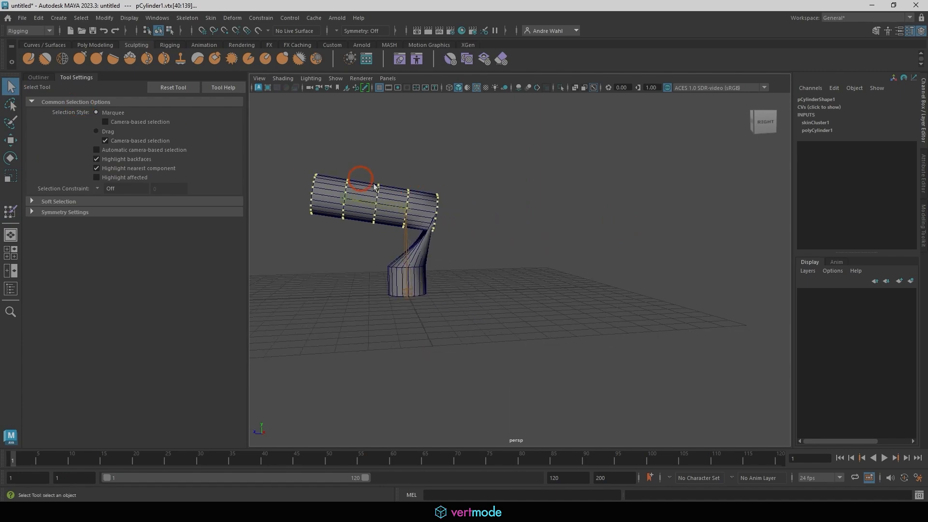
pyautogui.keyDown('alt'); pyautogui.moveTo(375, 186); pyautogui.dragTo(389, 170, button='right'); pyautogui.keyUp('alt')
pyautogui.moveTo(407, 182)
pyautogui.keyDown('alt'); pyautogui.mouseDown(button='middle')
pyautogui.moveTo(421, 186)
pyautogui.moveTo(410, 190)
pyautogui.mouseUp(button='middle'); pyautogui.keyUp('alt')
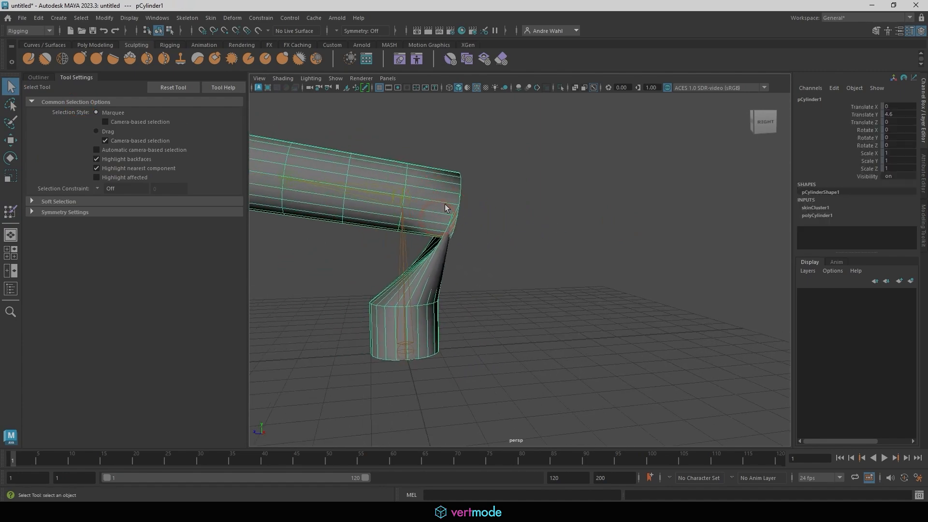
pyautogui.moveTo(445, 204); pyautogui.dragTo(415, 193, button='right')
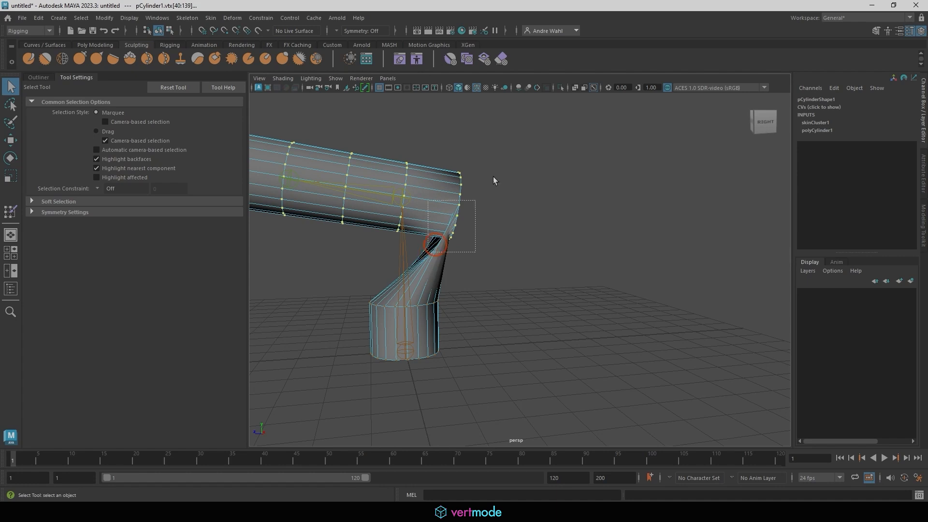
pyautogui.moveTo(493, 176); pyautogui.dragTo(519, 147)
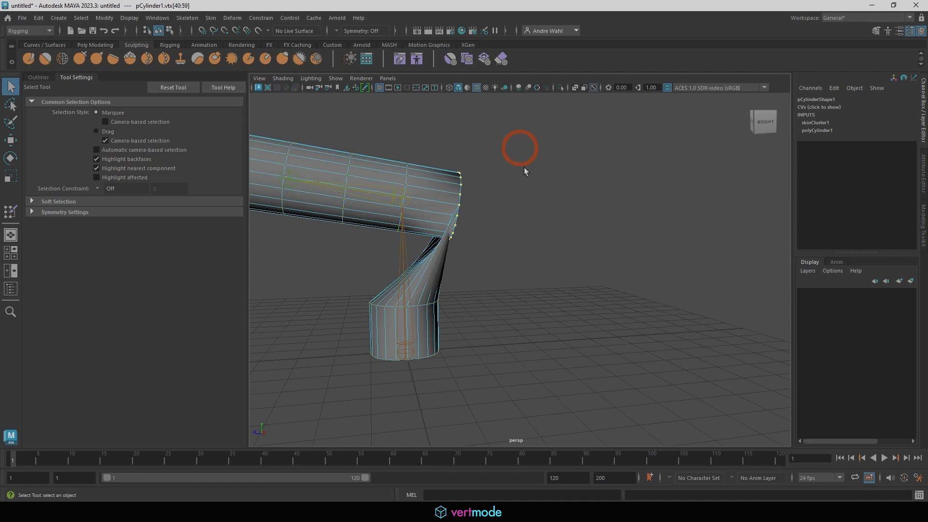
# Switch Paint Skin Weights to the Smooth operation and flood joint2's weights on the selected ring three times
pyautogui.click(10, 212)
pyautogui.click(174, 304)
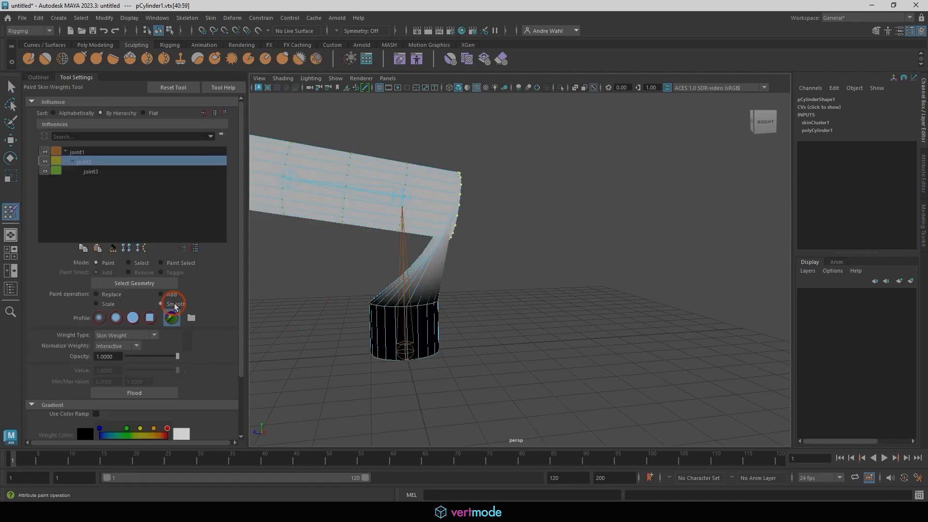
pyautogui.click(134, 393)
pyautogui.click(134, 393)
pyautogui.click(133, 393)
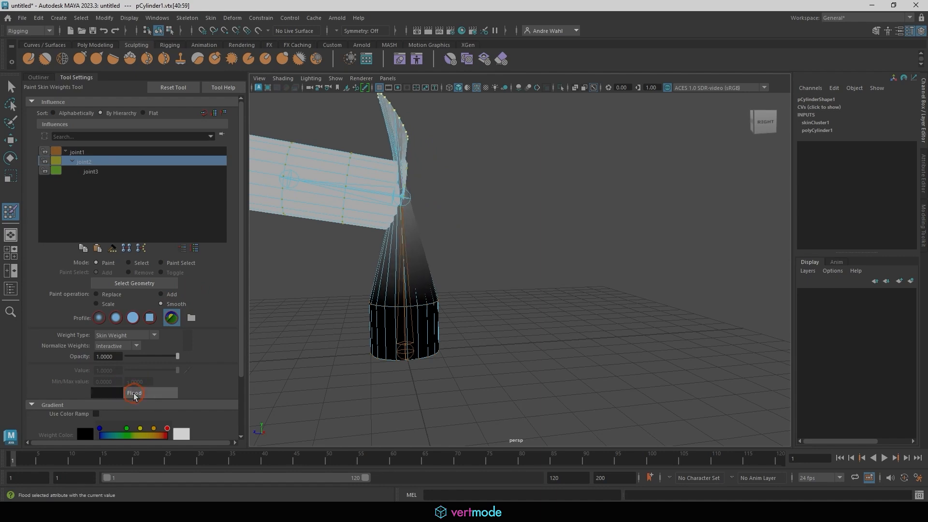
# Make joint1 the active influence and repeatedly flood the selected ring with Smooth
pyautogui.moveTo(407, 263); pyautogui.dragTo(409, 241, button='right')
pyautogui.click(151, 391)
pyautogui.click(150, 391)
pyautogui.click(150, 392)
pyautogui.click(151, 391)
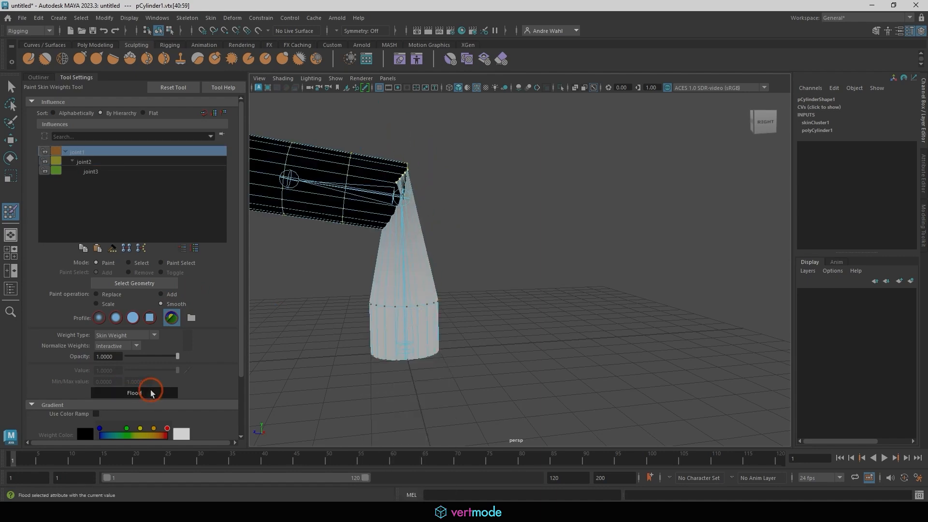
pyautogui.click(151, 391)
# Alternate the active influence to joint2 and back to joint1, flooding the ring with Smooth three times for each
pyautogui.moveTo(368, 188); pyautogui.dragTo(351, 158, button='right')
pyautogui.click(151, 391)
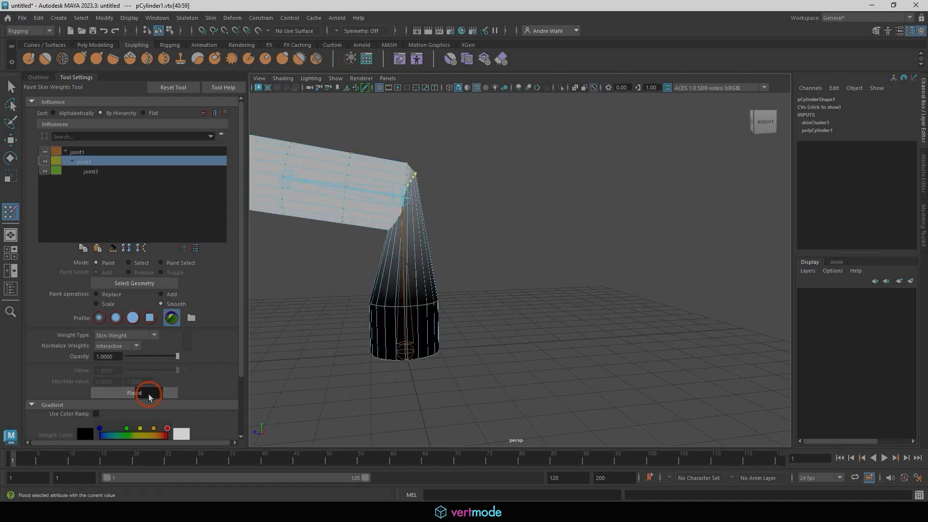
pyautogui.click(151, 391)
pyautogui.click(151, 391)
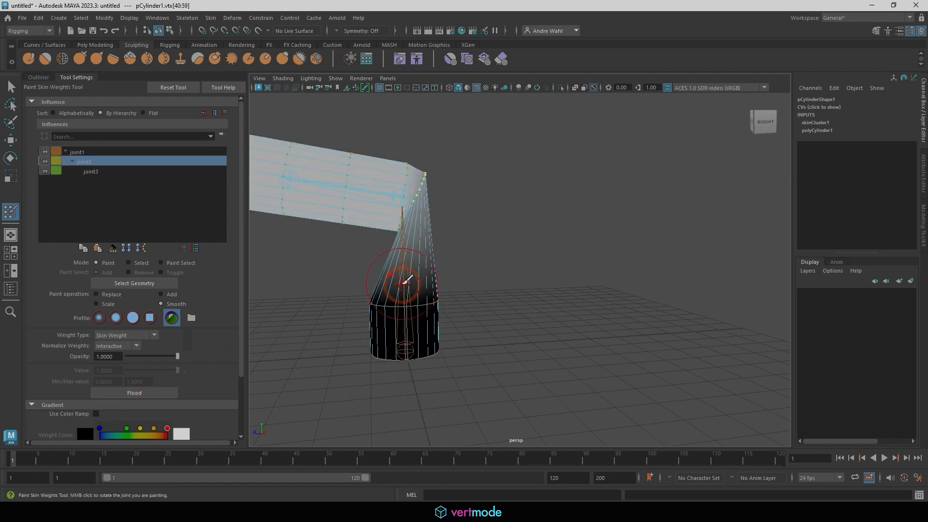
pyautogui.moveTo(402, 267); pyautogui.dragTo(405, 243, button='right')
pyautogui.click(125, 392)
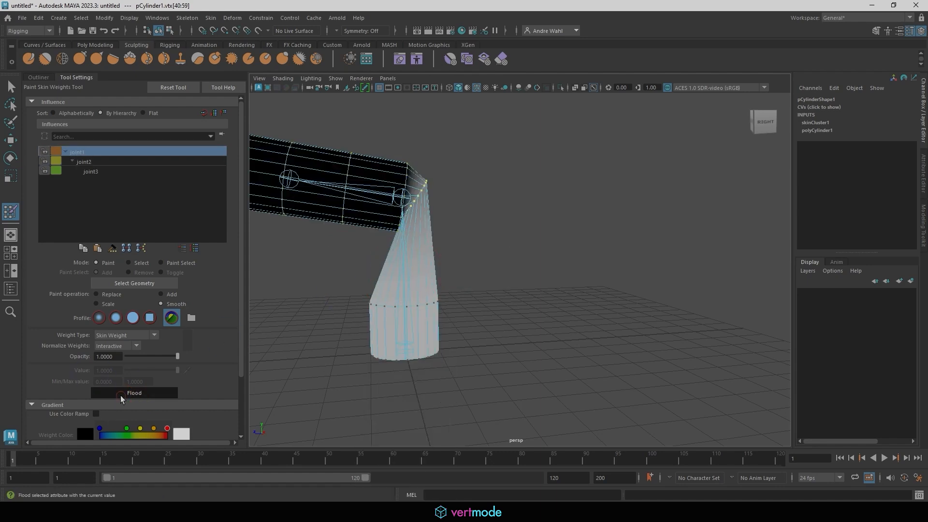
pyautogui.click(124, 391)
pyautogui.click(125, 392)
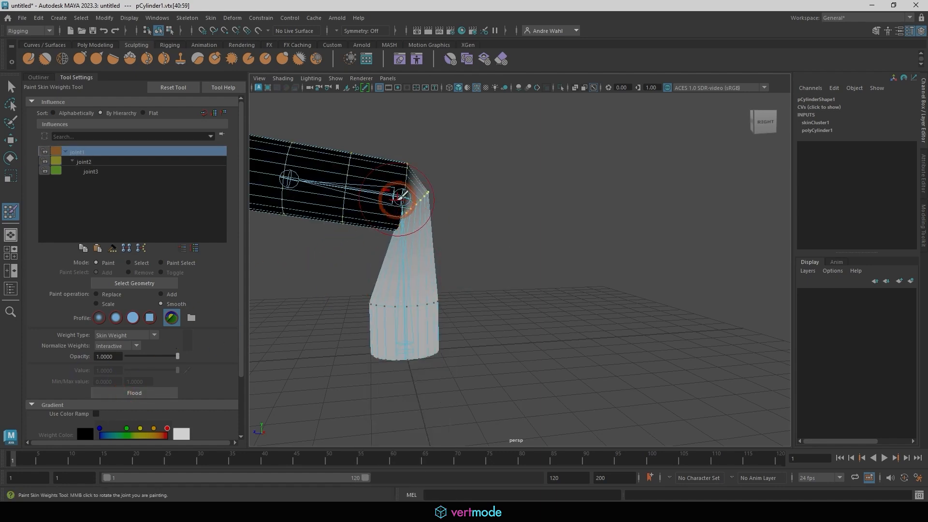
# Flood-smooth joint2's weights on the ring again, then reselect the whole cylinder for weight painting
pyautogui.moveTo(398, 197); pyautogui.dragTo(396, 186, button='right')
pyautogui.click(151, 386)
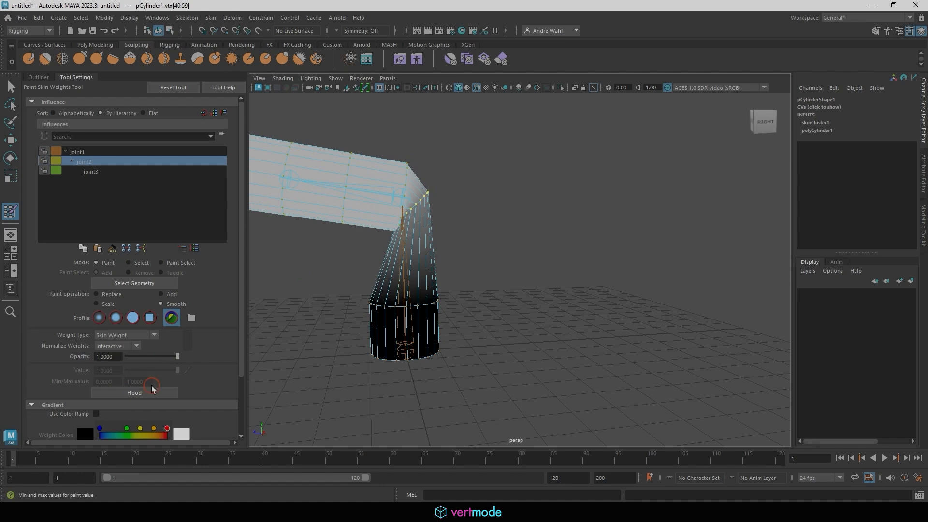
pyautogui.click(151, 389)
pyautogui.click(10, 86)
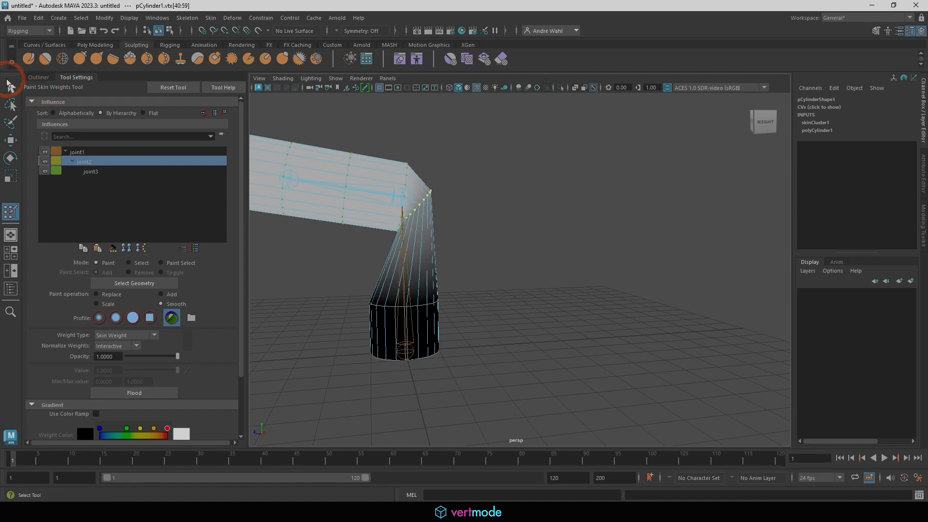
pyautogui.click(347, 193)
pyautogui.click(10, 211)
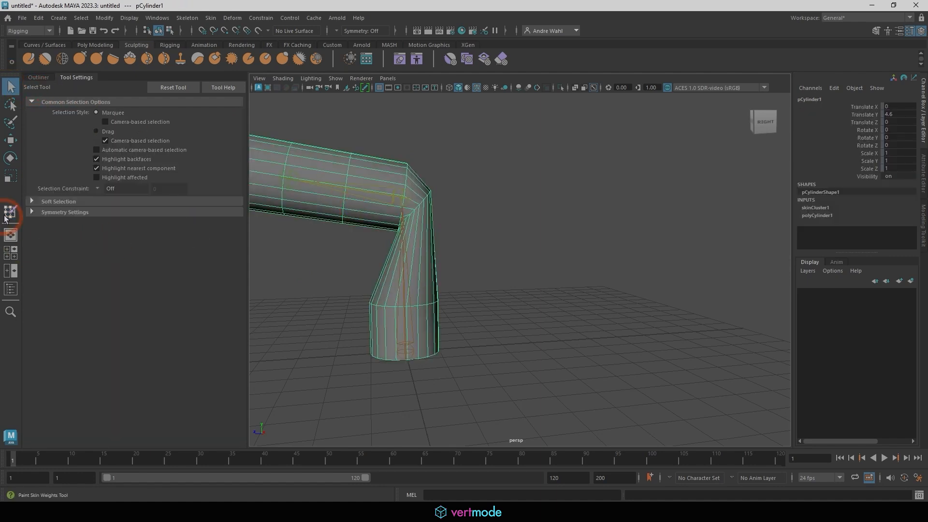
# Preview the weights with the color ramp display, then return to the greyscale display
pyautogui.click(162, 240)
pyautogui.scroll(-4, 150, 270)
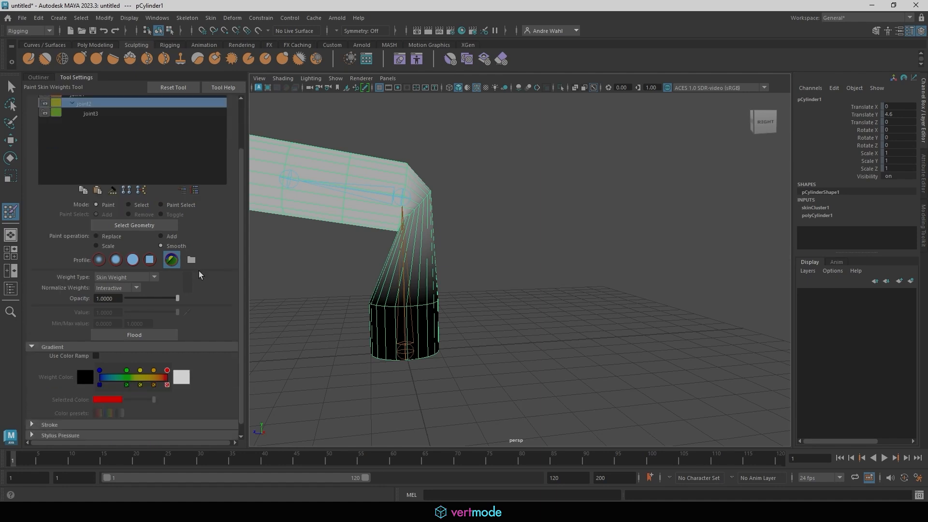
pyautogui.click(96, 344)
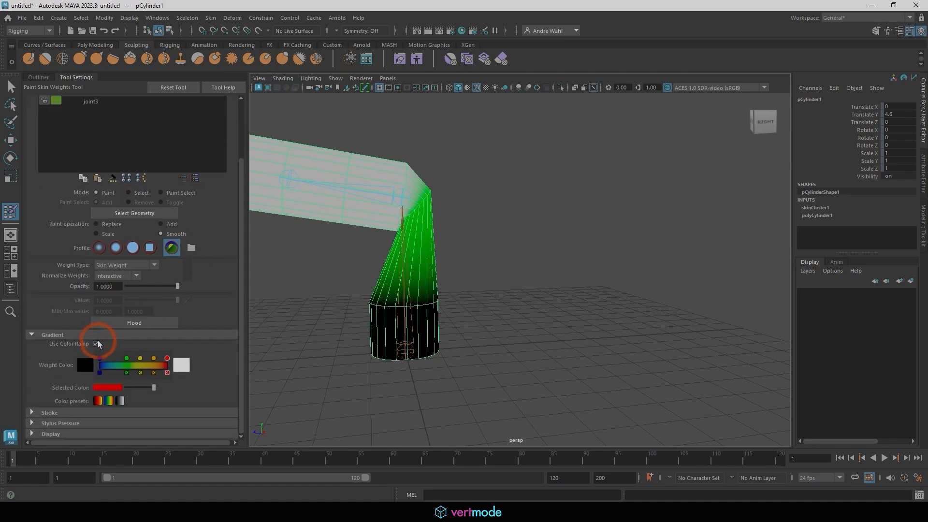
pyautogui.click(96, 343)
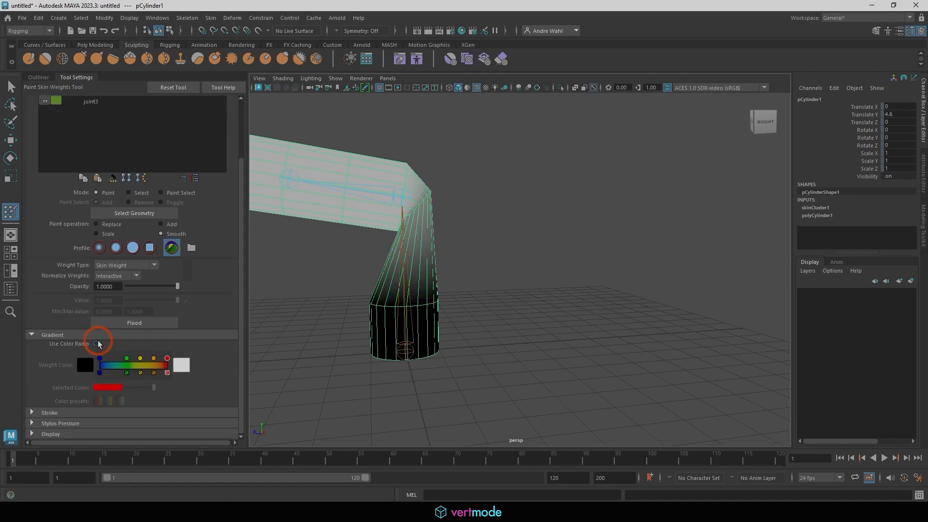
# Show the brush's stroke settings and resize the brush interactively in the viewport to an upper radius of about 2.1
pyautogui.click(82, 414)
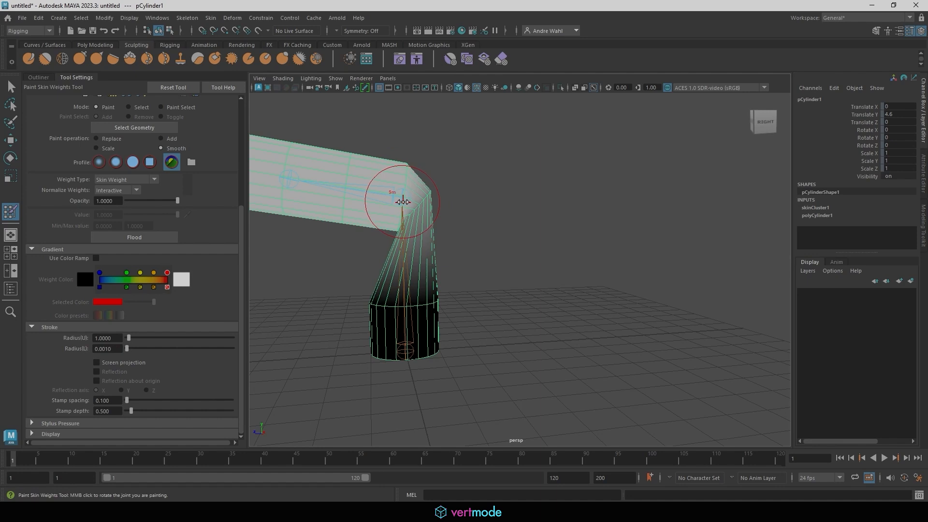
pyautogui.moveTo(403, 201); pyautogui.dragTo(476, 219)
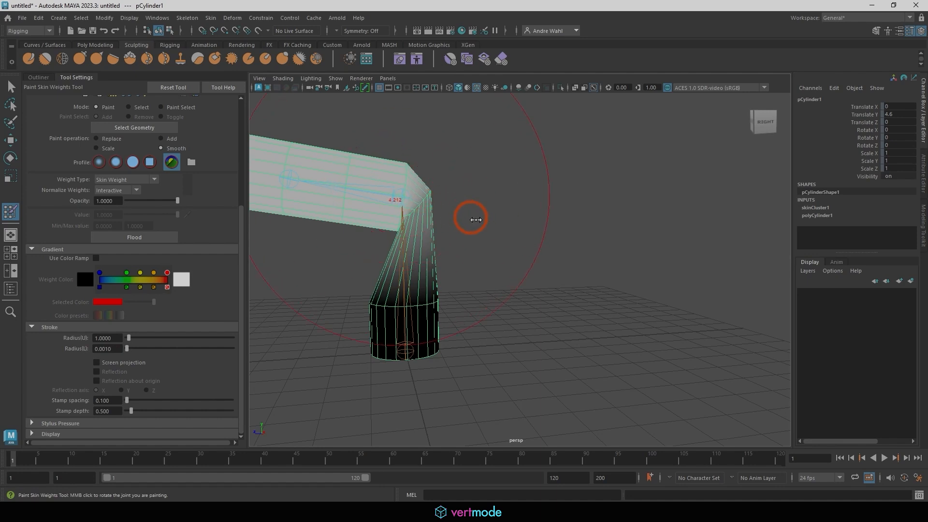
pyautogui.moveTo(385, 196)
pyautogui.mouseDown()
pyautogui.moveTo(459, 201)
pyautogui.moveTo(433, 199)
pyautogui.mouseUp()
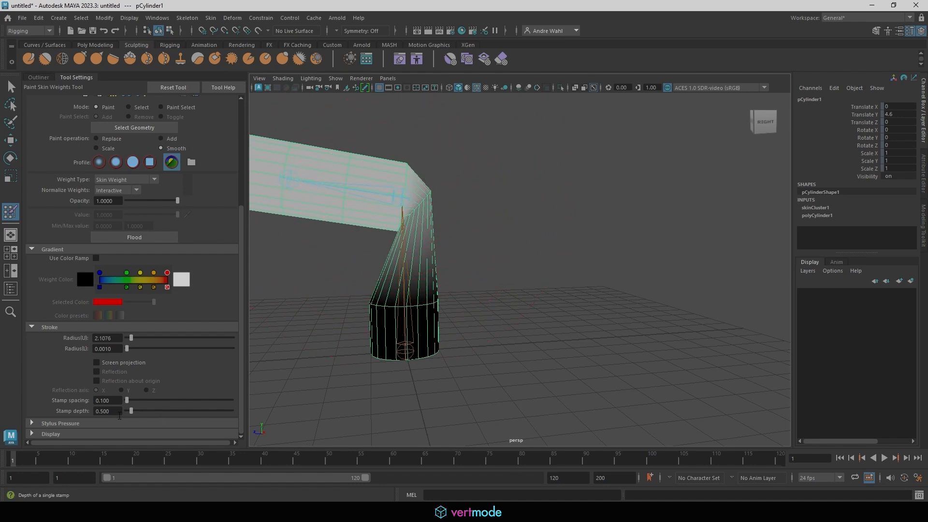
# Look over the tool's stylus pressure and display options, including the brush outline and multi-color feedback
pyautogui.click(111, 424)
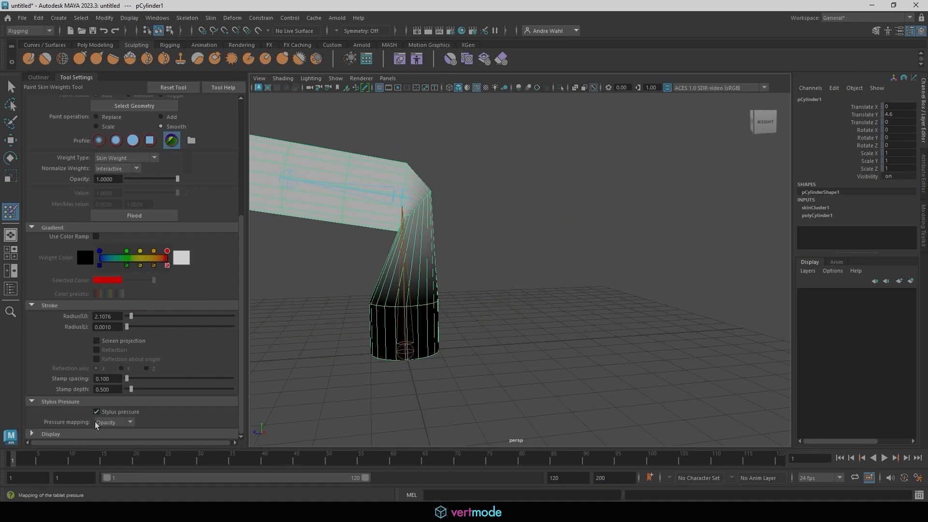
pyautogui.click(69, 434)
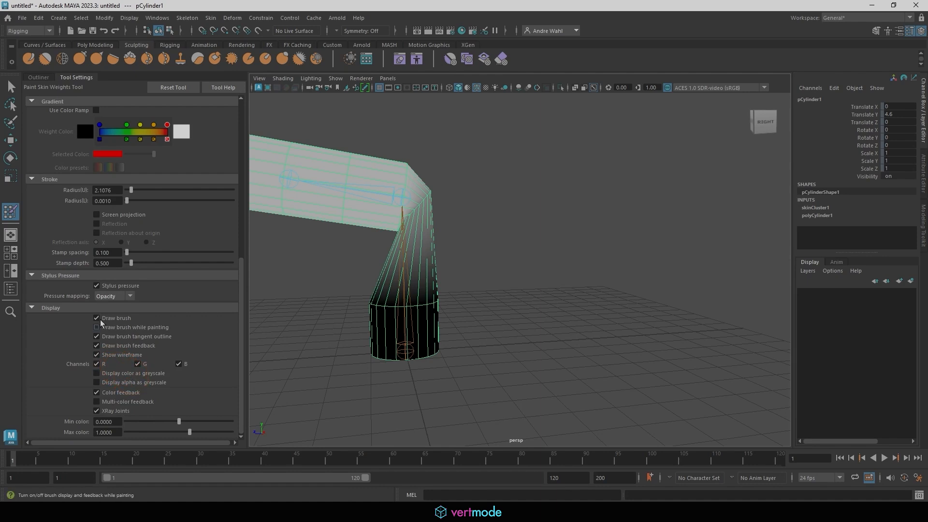
pyautogui.click(96, 336)
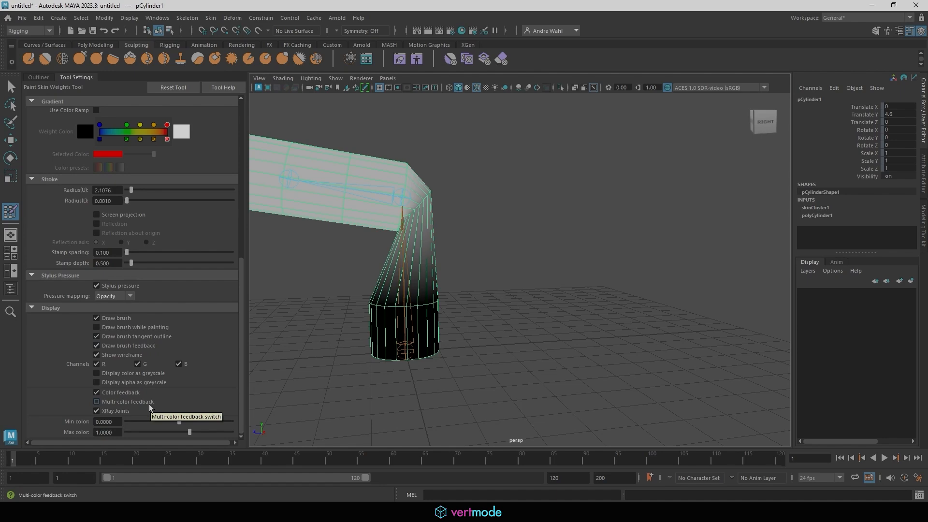
pyautogui.click(50, 308)
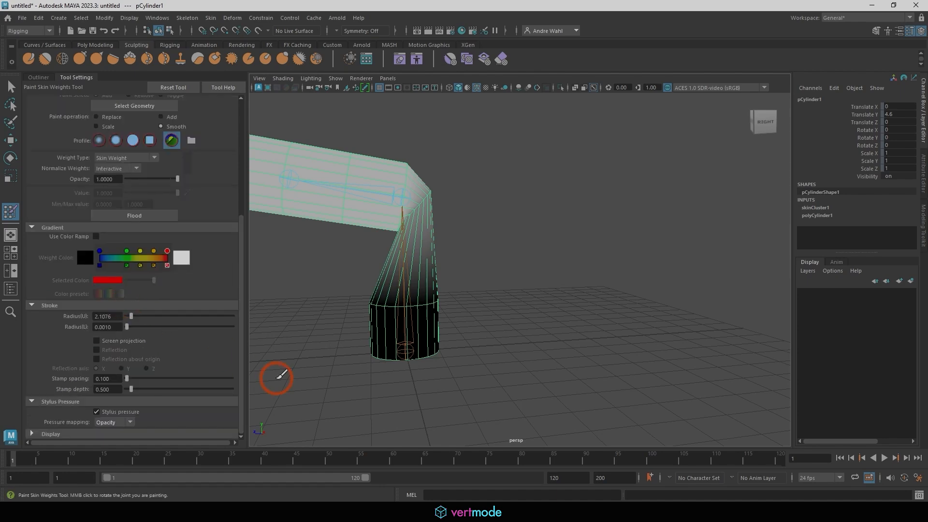
pyautogui.scroll(5, 231, 363)
pyautogui.scroll(-4, 429, 240)
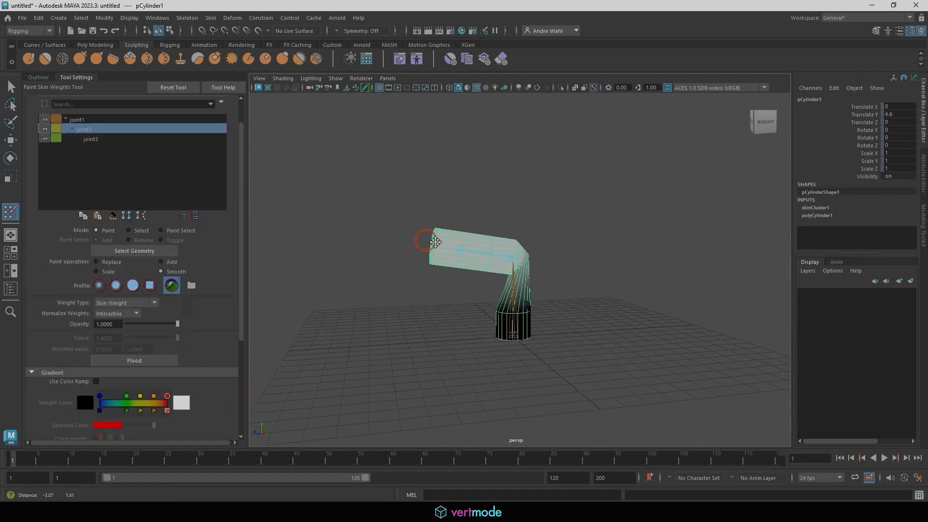
pyautogui.scroll(2, 429, 240)
pyautogui.keyDown('alt'); pyautogui.moveTo(428, 240); pyautogui.dragTo(477, 252); pyautogui.keyUp('alt')
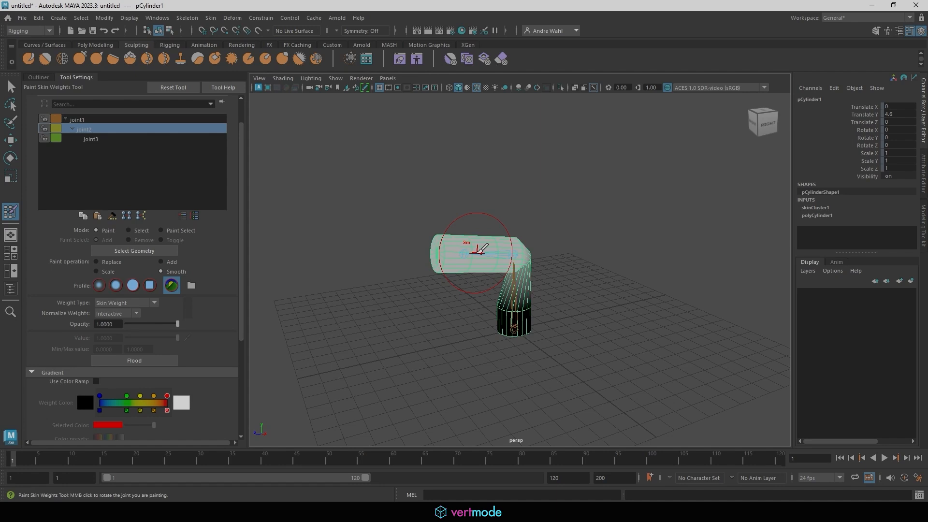